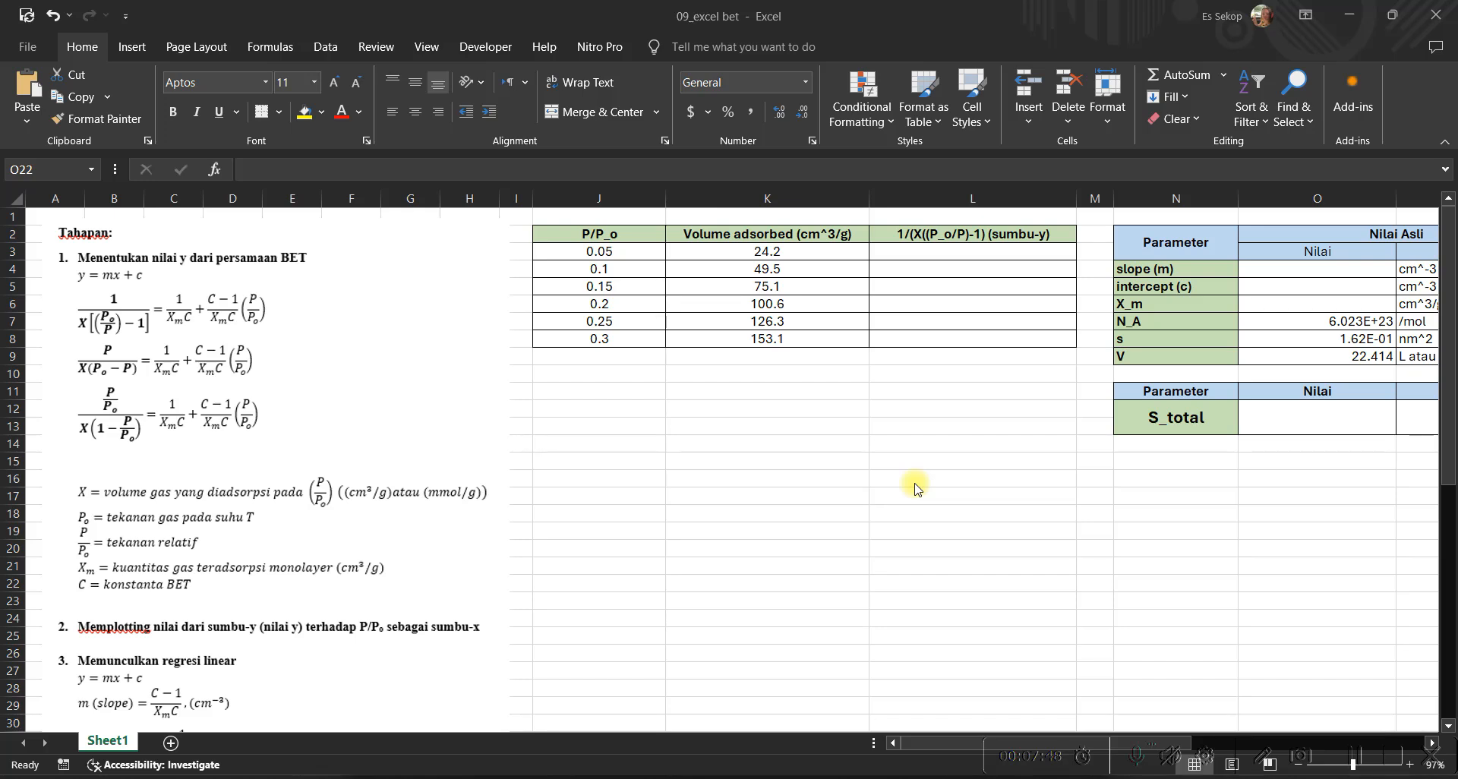
Examine the P/P_o and volume adsorbed data together with the BET equations in the Tahapan notes.
left_click(648, 238)
left_click(686, 239)
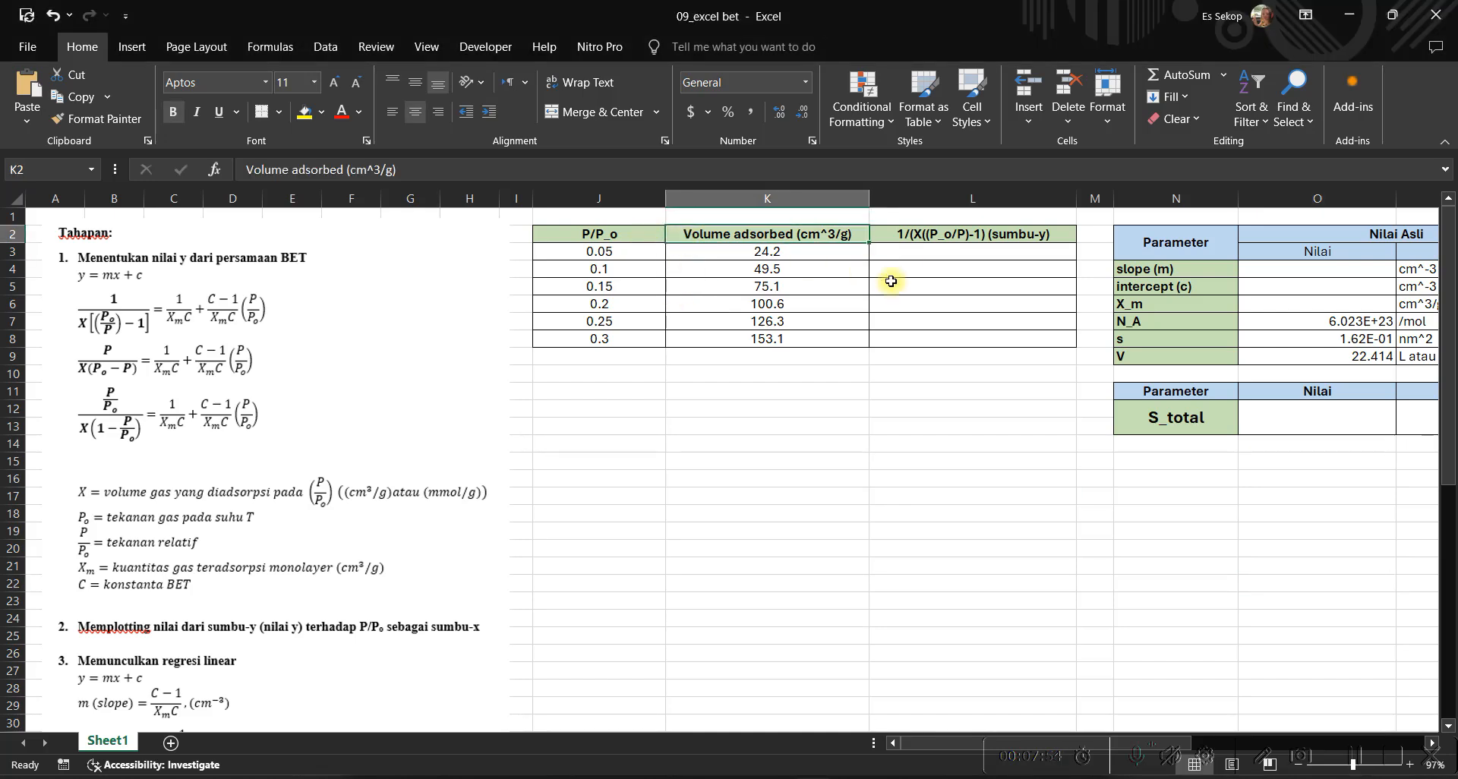
left_click(656, 247)
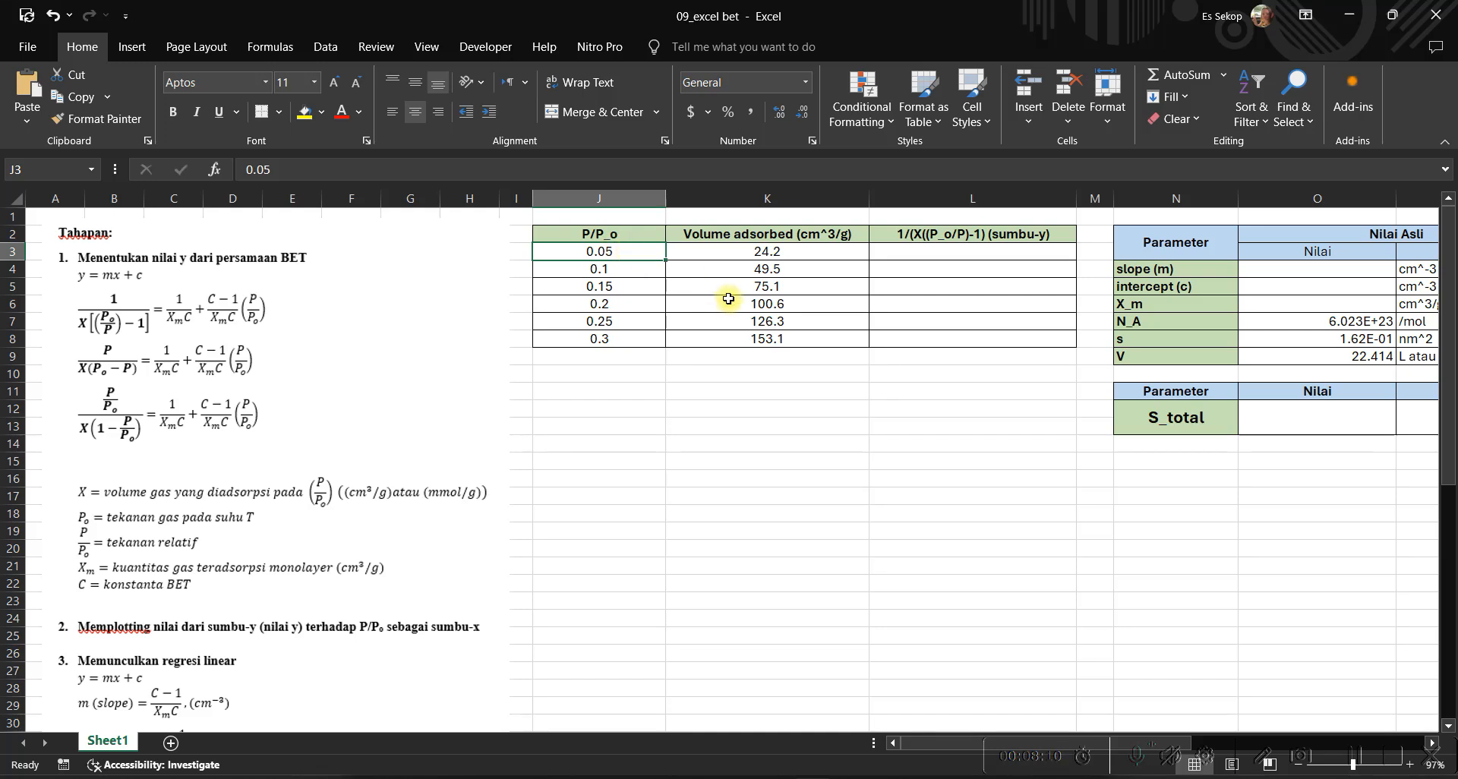
left_click(626, 238)
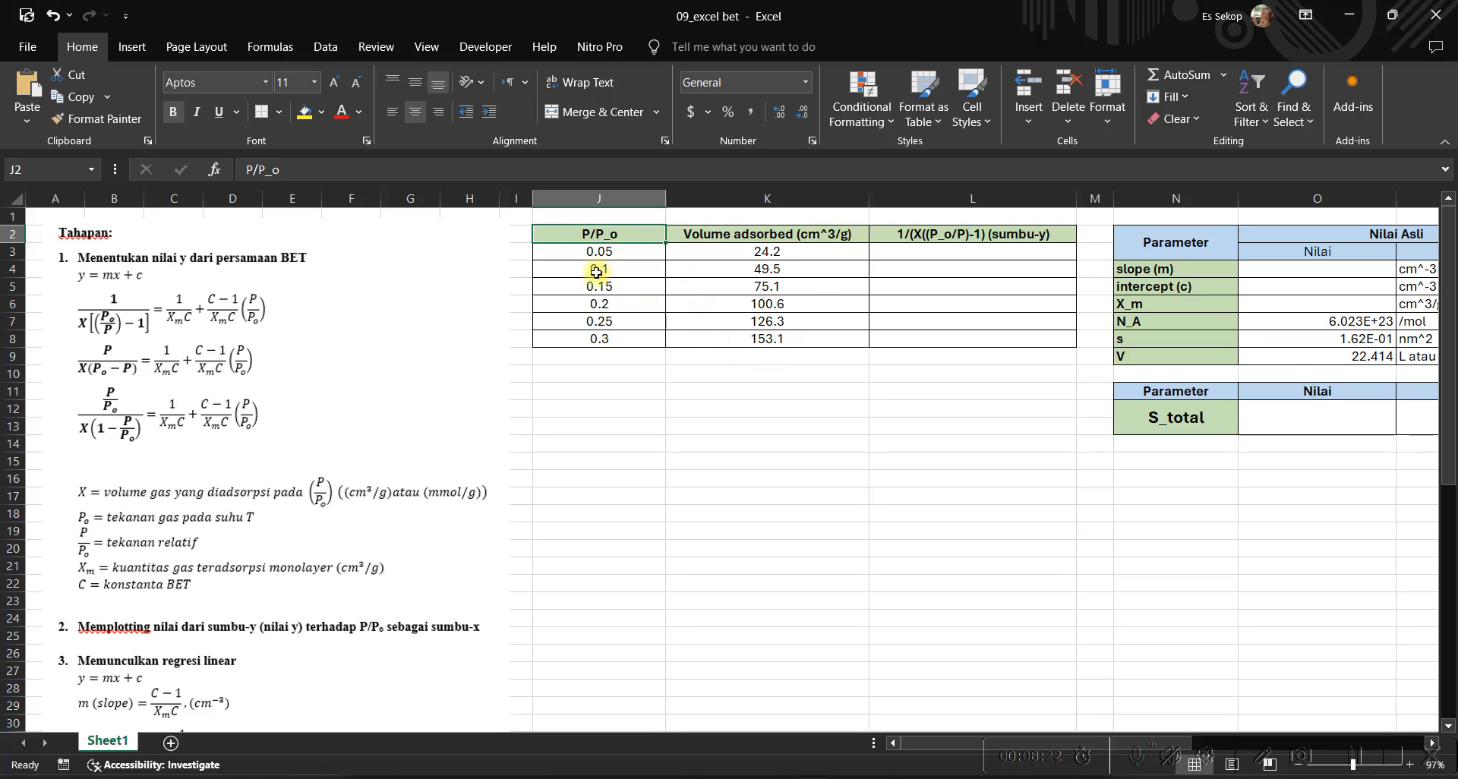
scroll(117, 352, "up", 3)
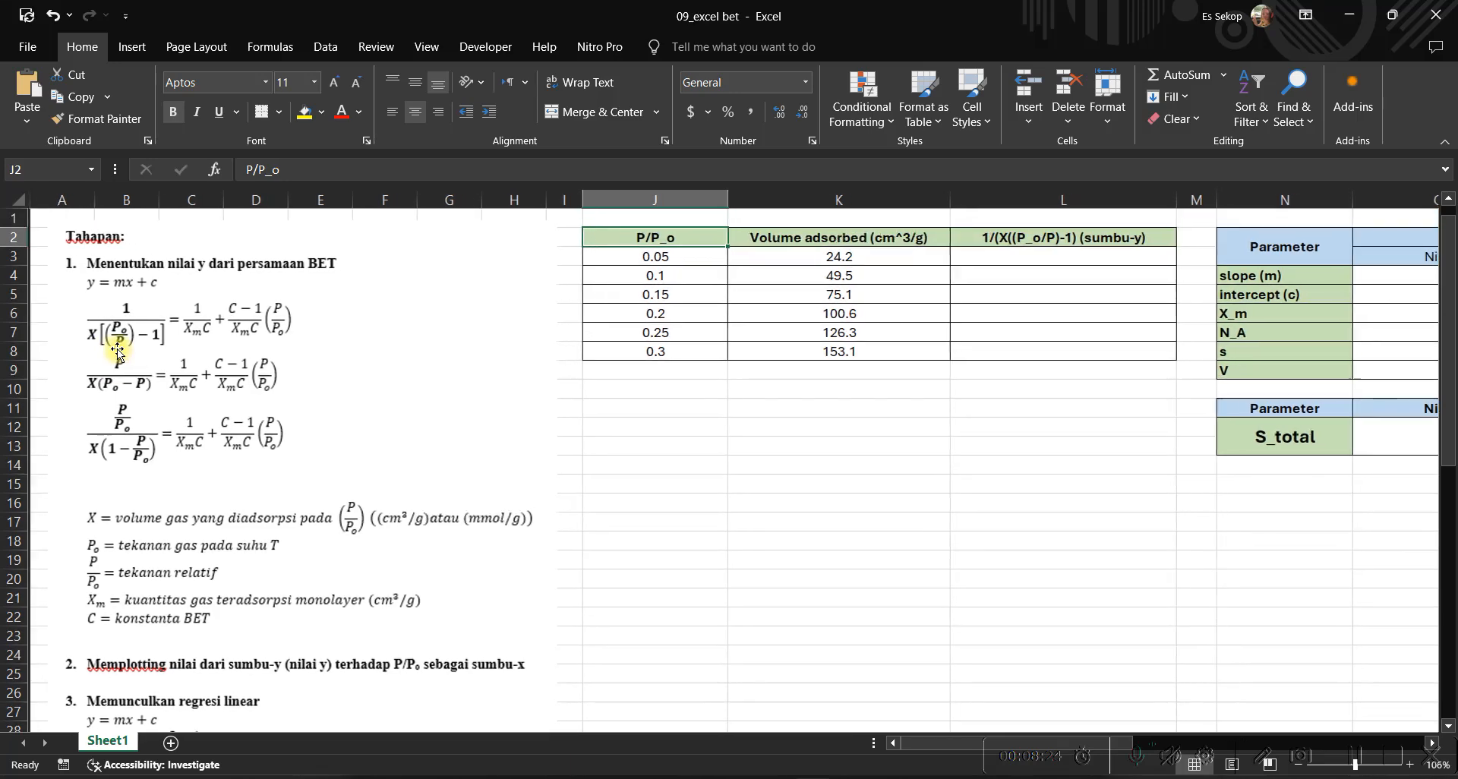
scroll(129, 352, "up", 1)
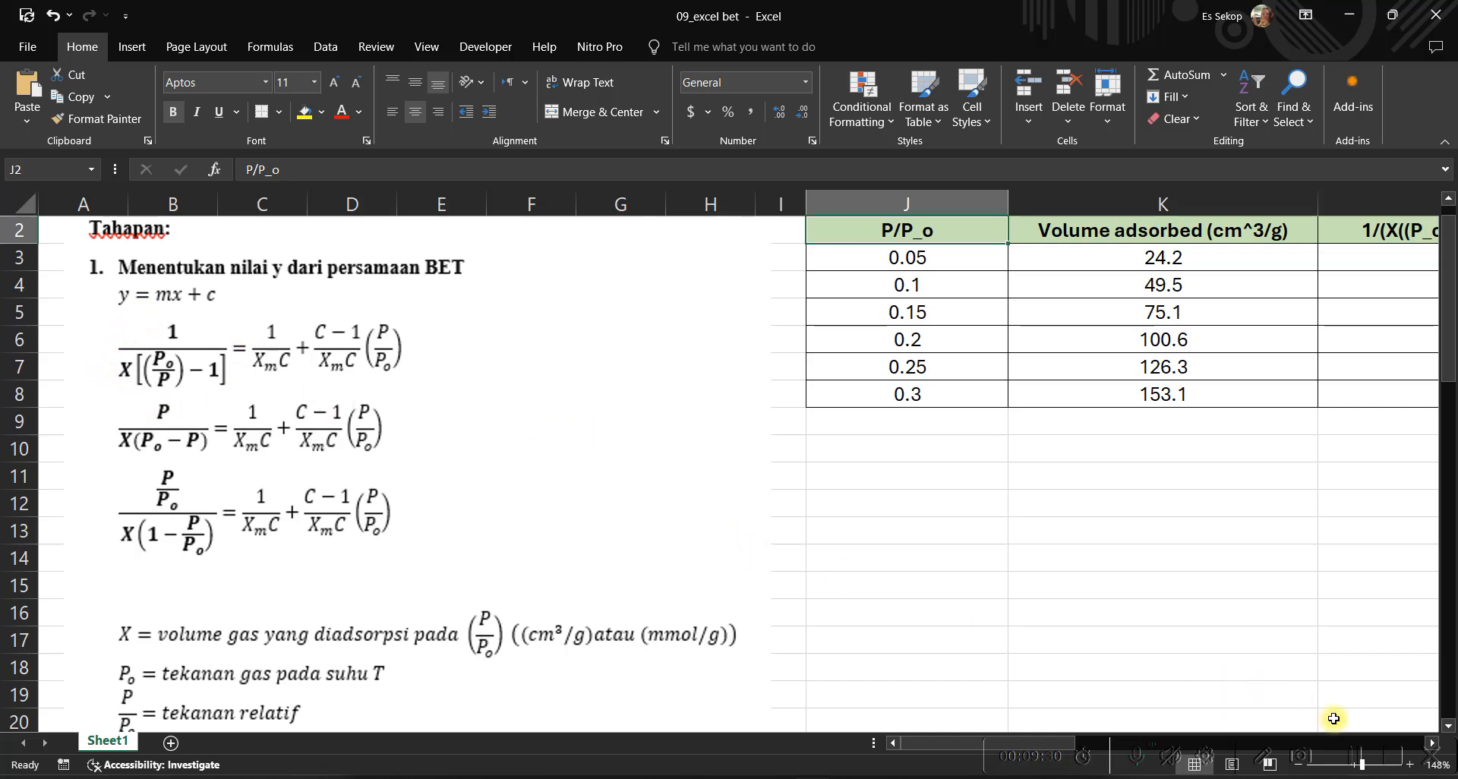
Switch to the SM P585Y tablet window and place it beside the BET equations so both are visible.
key("alt+Tab")
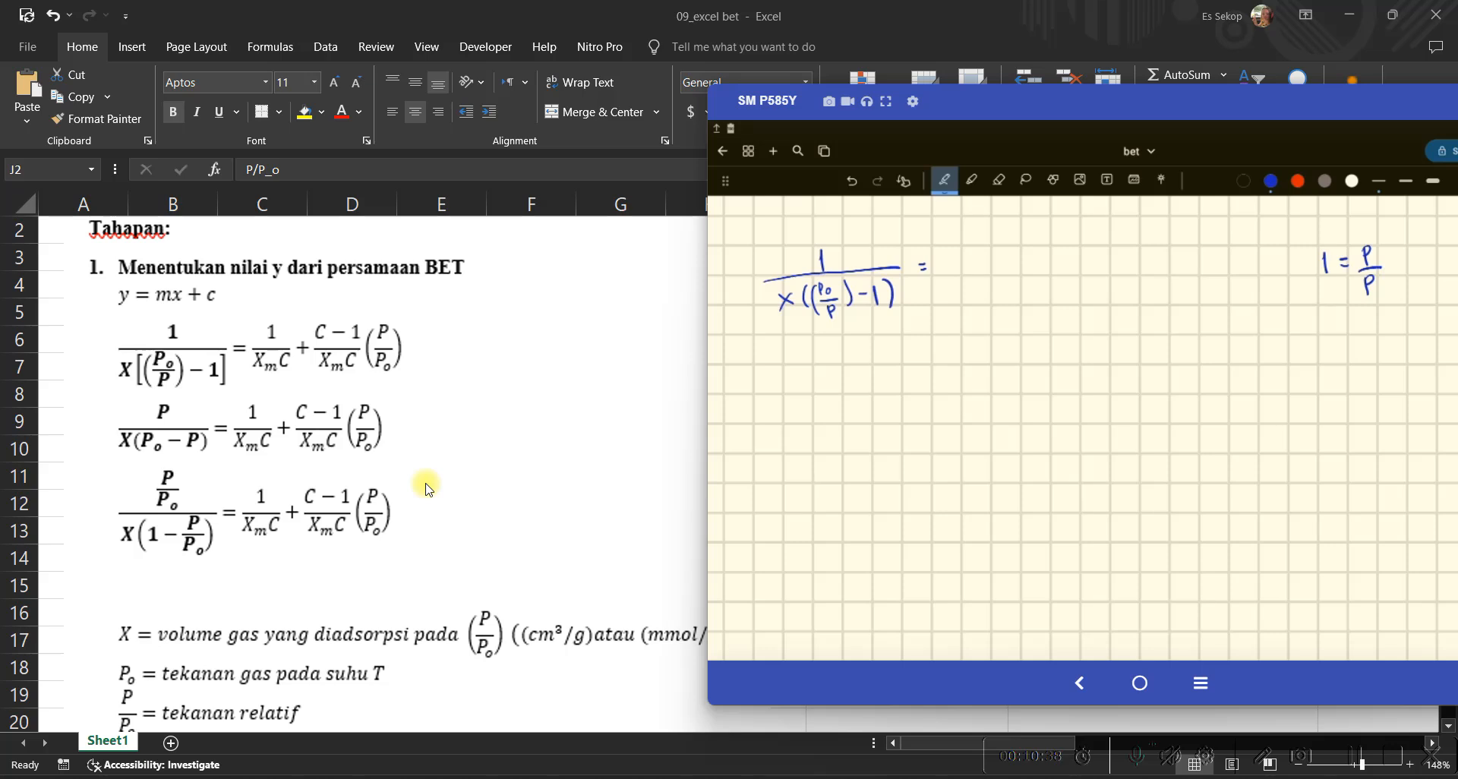
left_click_drag(1160, 98, 1014, 88)
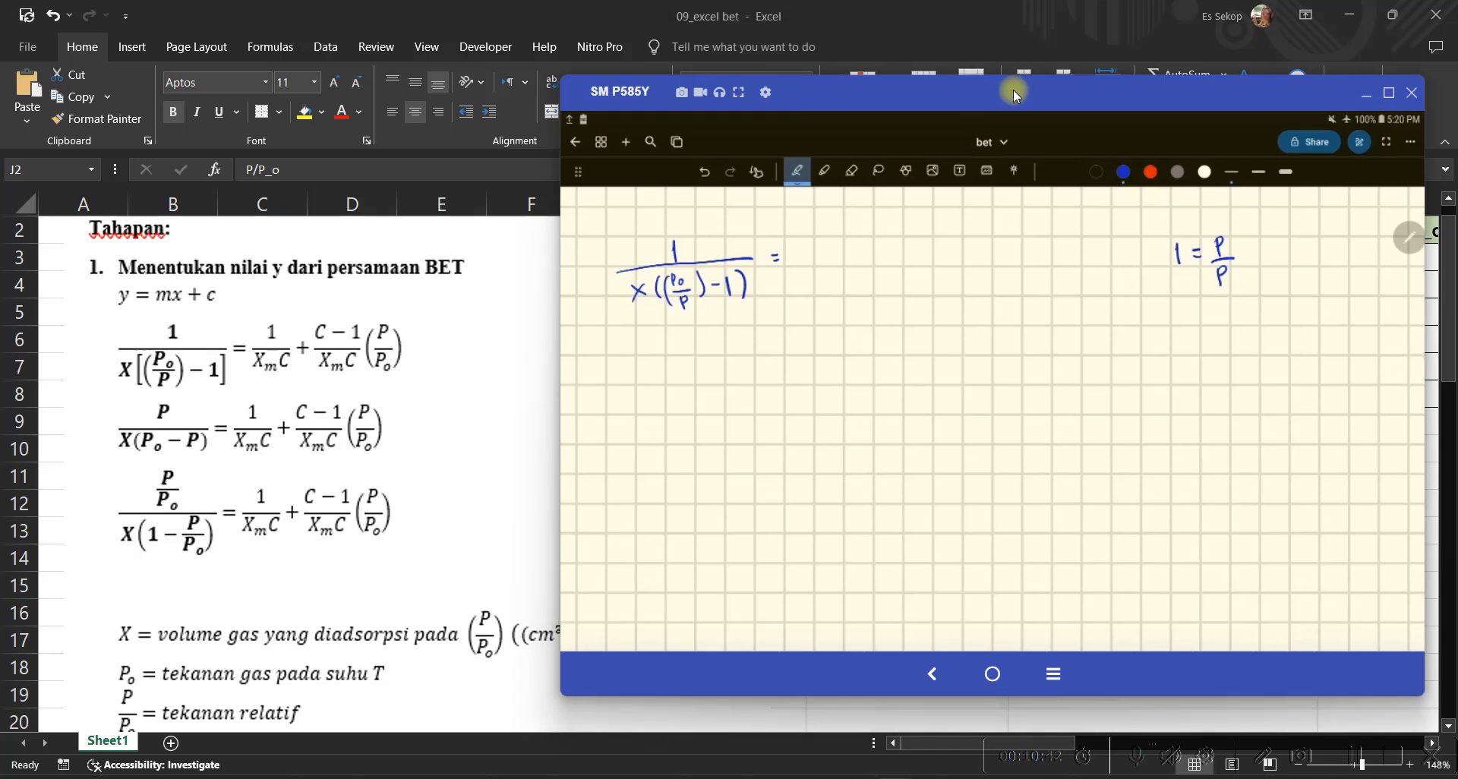
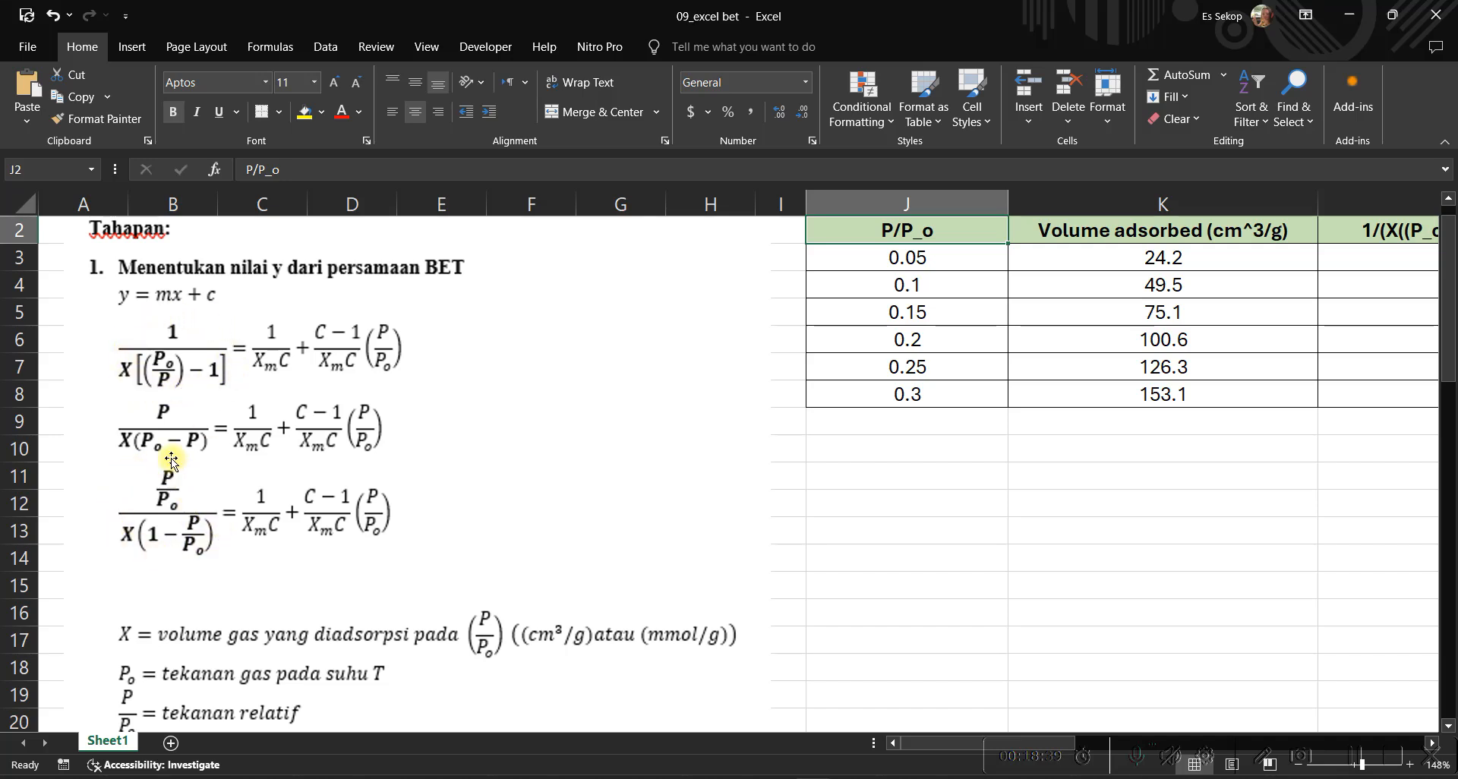
Review the three forms of the BET equation and their variable definitions in the worksheet.
scroll(578, 508, "down", 1)
scroll(577, 507, "down", 1, "ctrl")
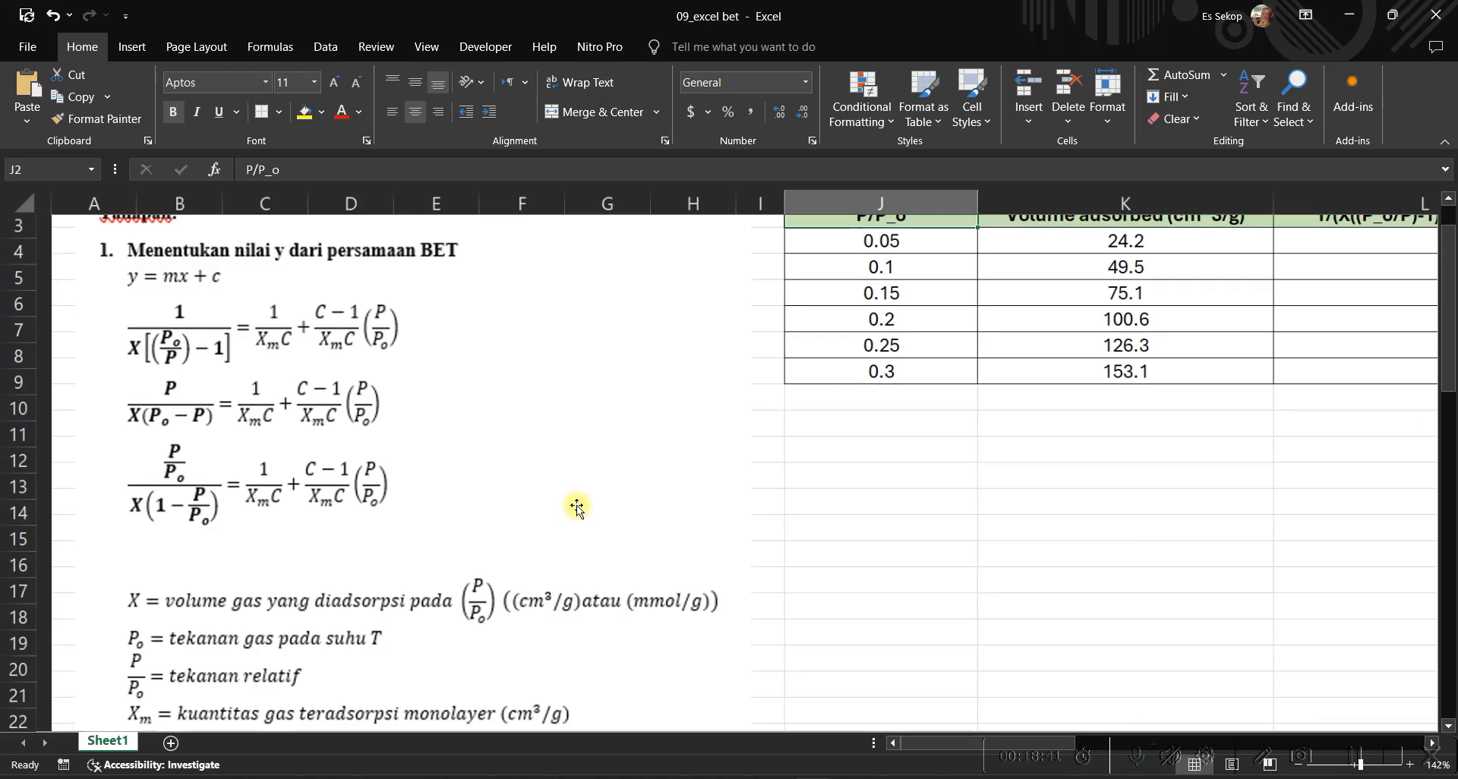
scroll(577, 508, "down", 1)
scroll(577, 507, "up", 1)
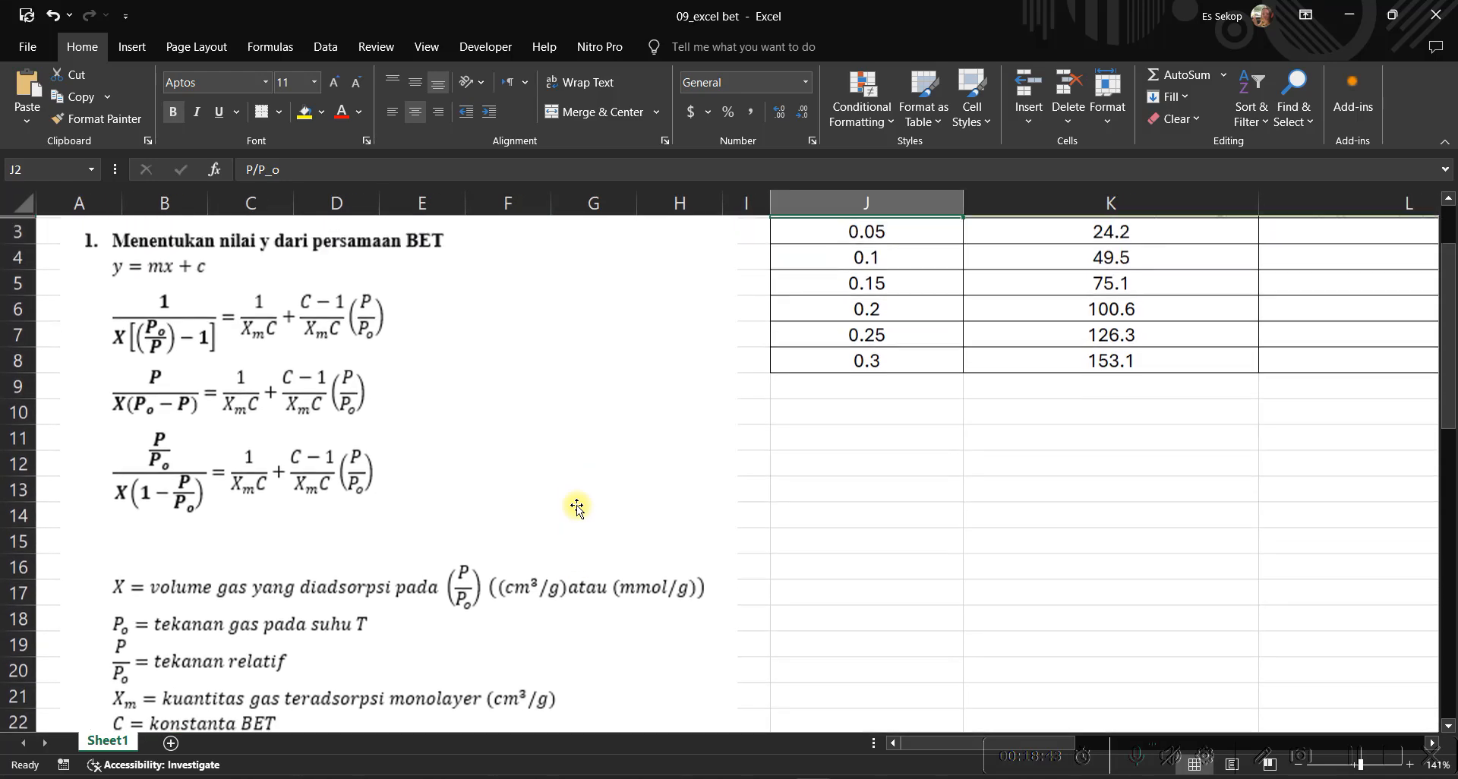
scroll(683, 507, "down", 2, "ctrl")
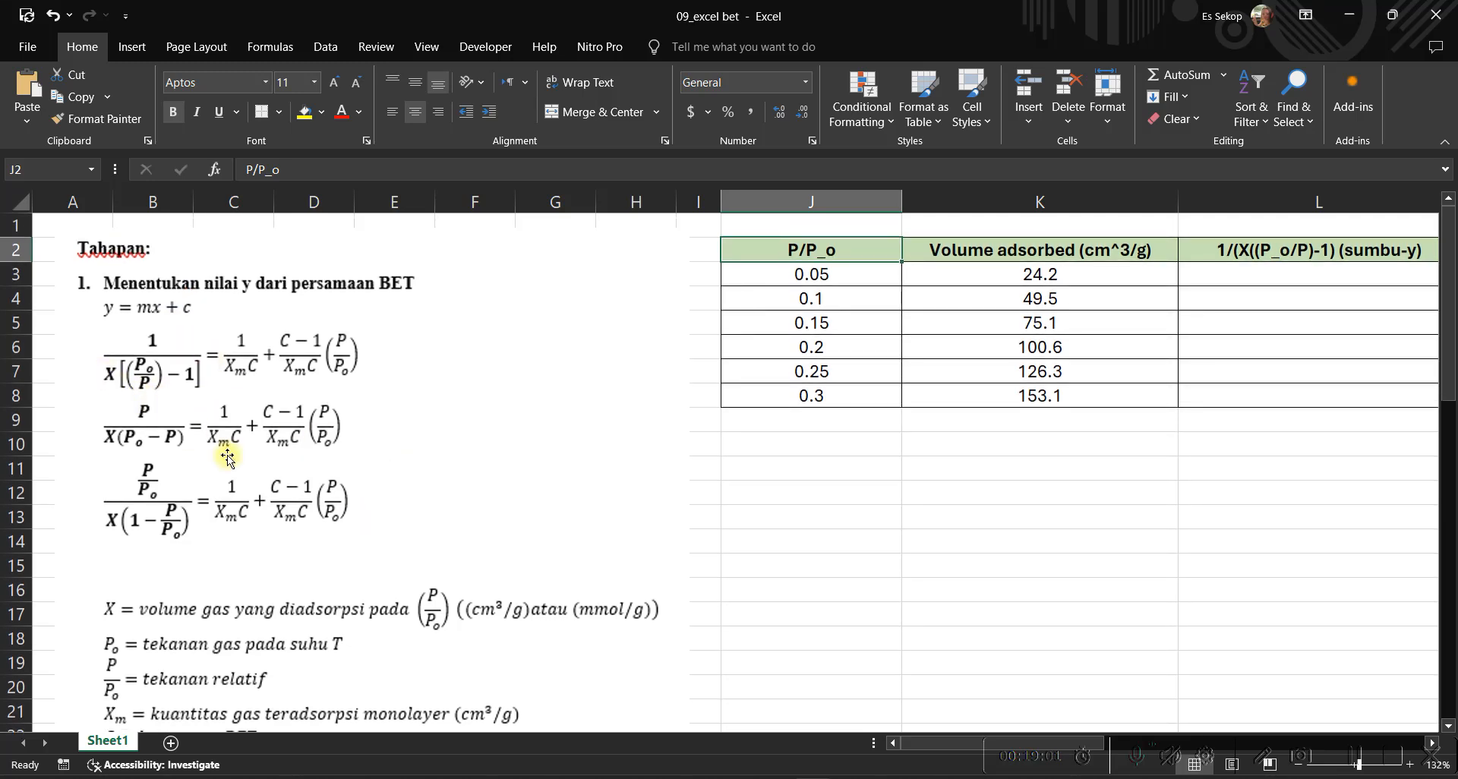
scroll(228, 455, "down", 1)
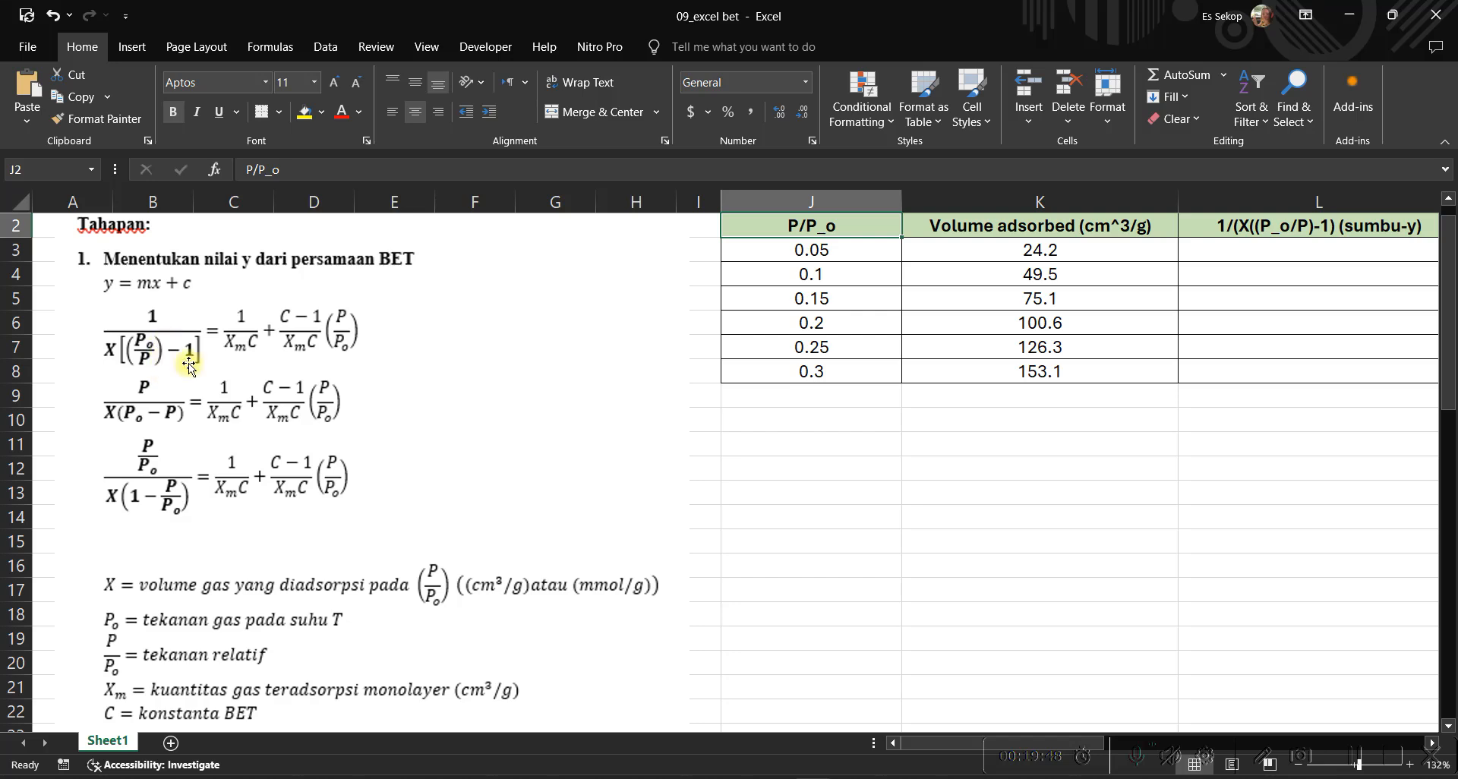
Switch to the SM P585Y tablet window and read the handwritten derivation down to the inversion of P/Po.
mouse_move(896, 777)
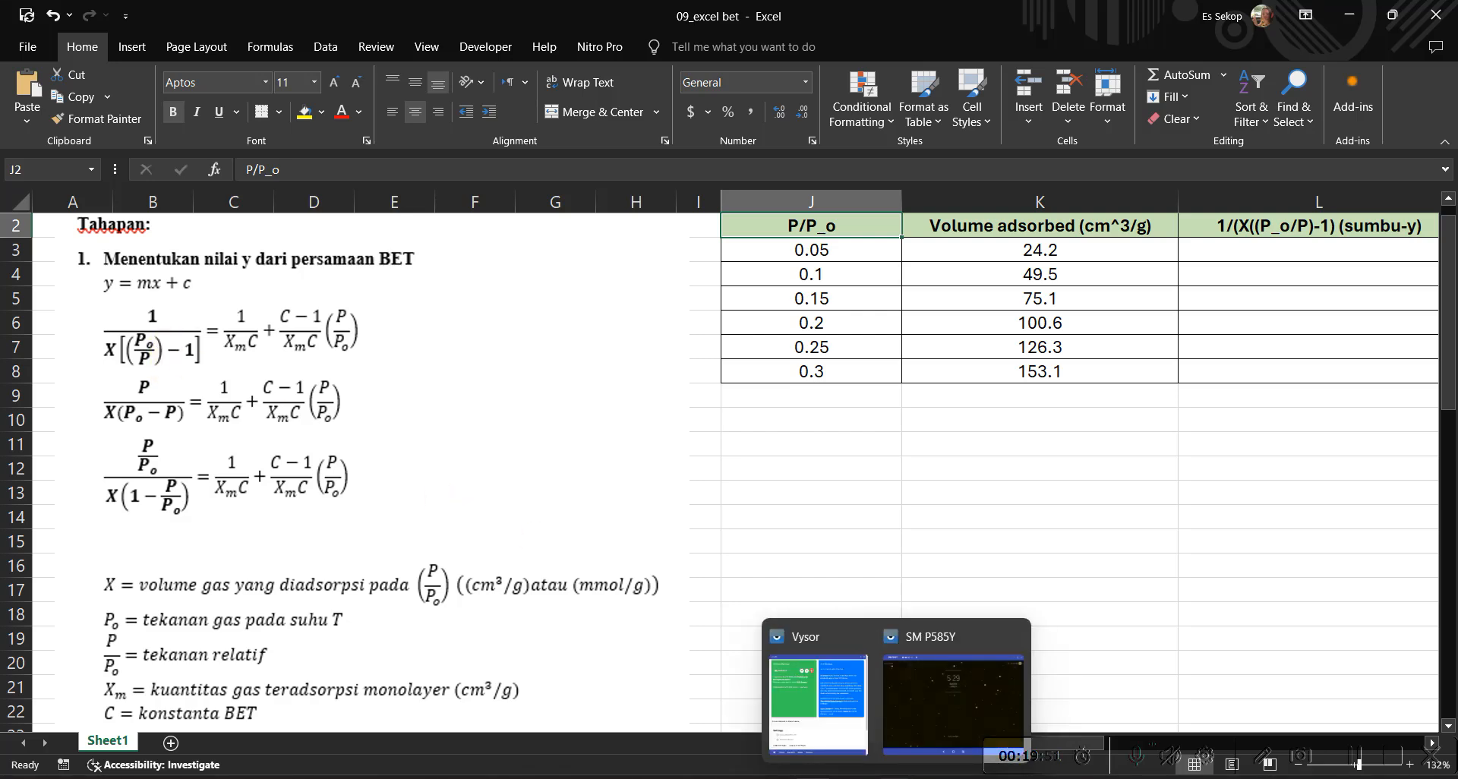
left_click(950, 732)
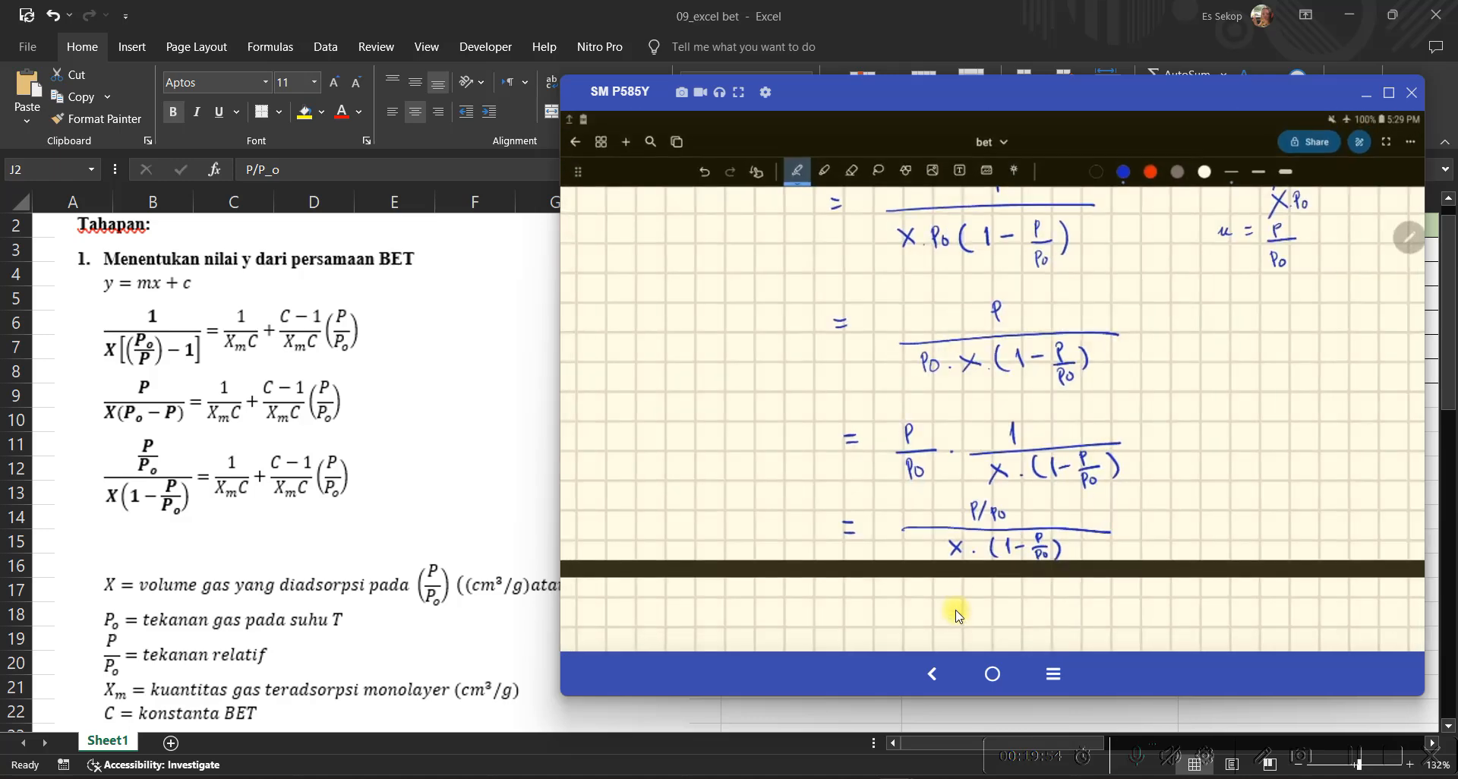
scroll(958, 617, "down", 4)
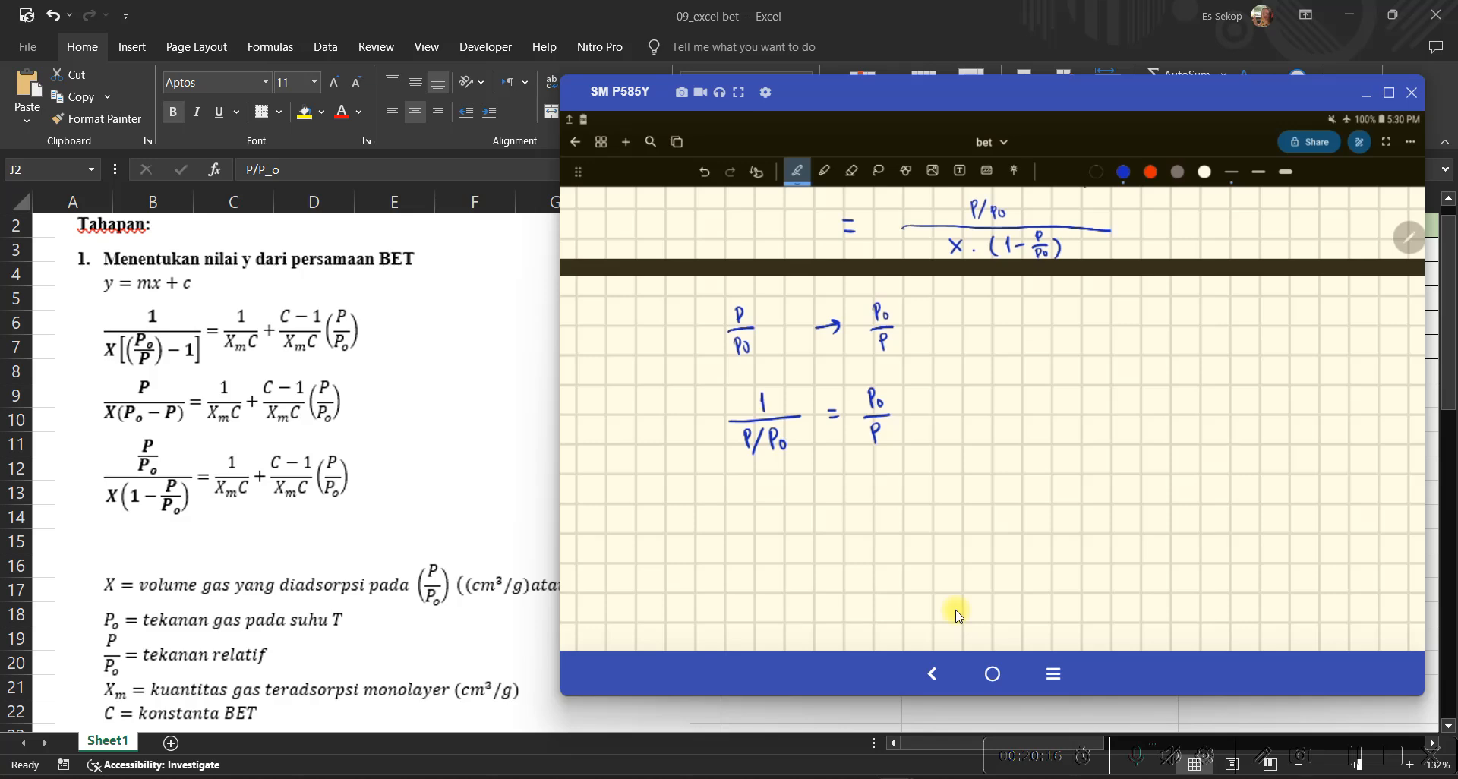
scroll(958, 616, "down", 1)
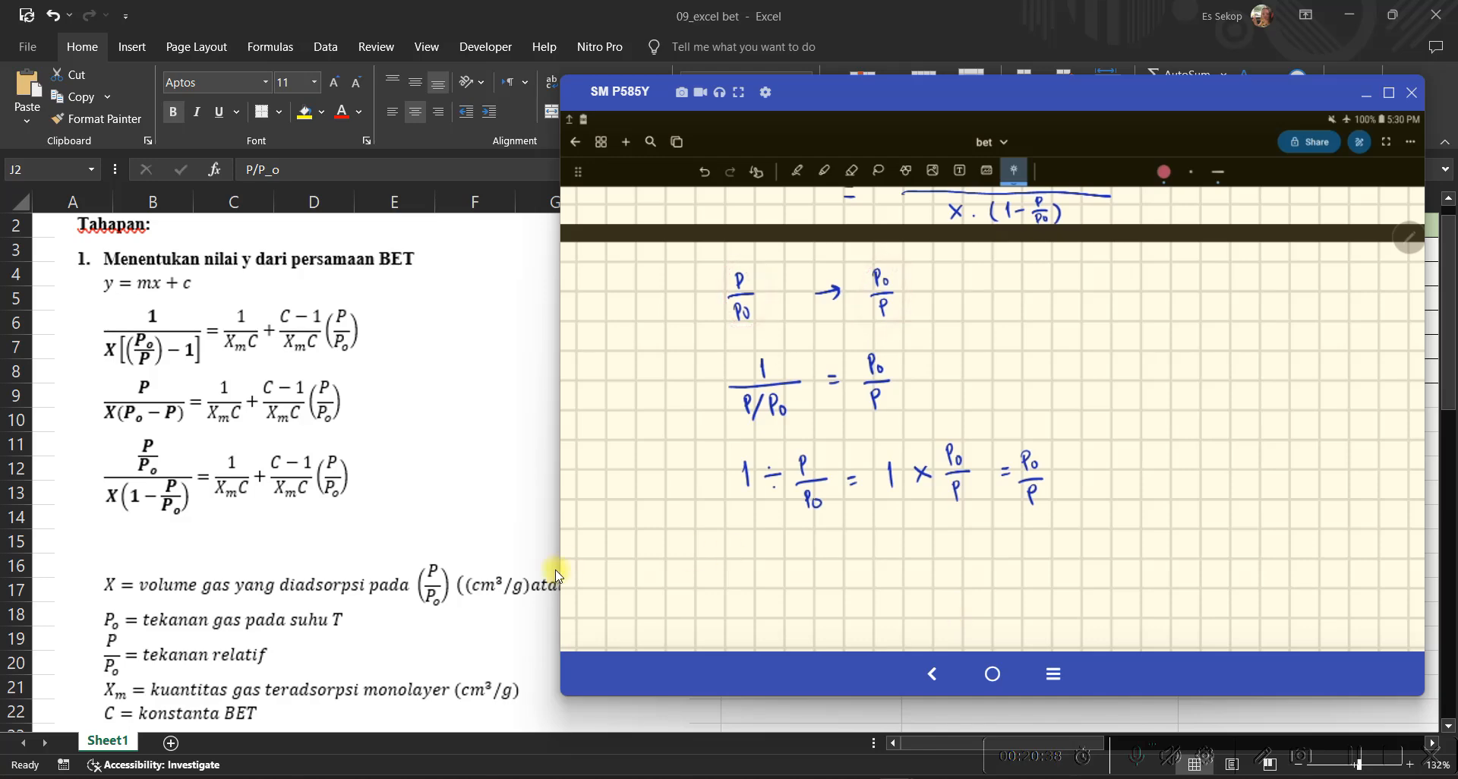
Return to the Excel worksheet and enter the formula =1/(K3*((1/J3)-1)) in cell L3 of the sumbu-y column.
left_click(445, 397)
scroll(819, 412, "up", 1)
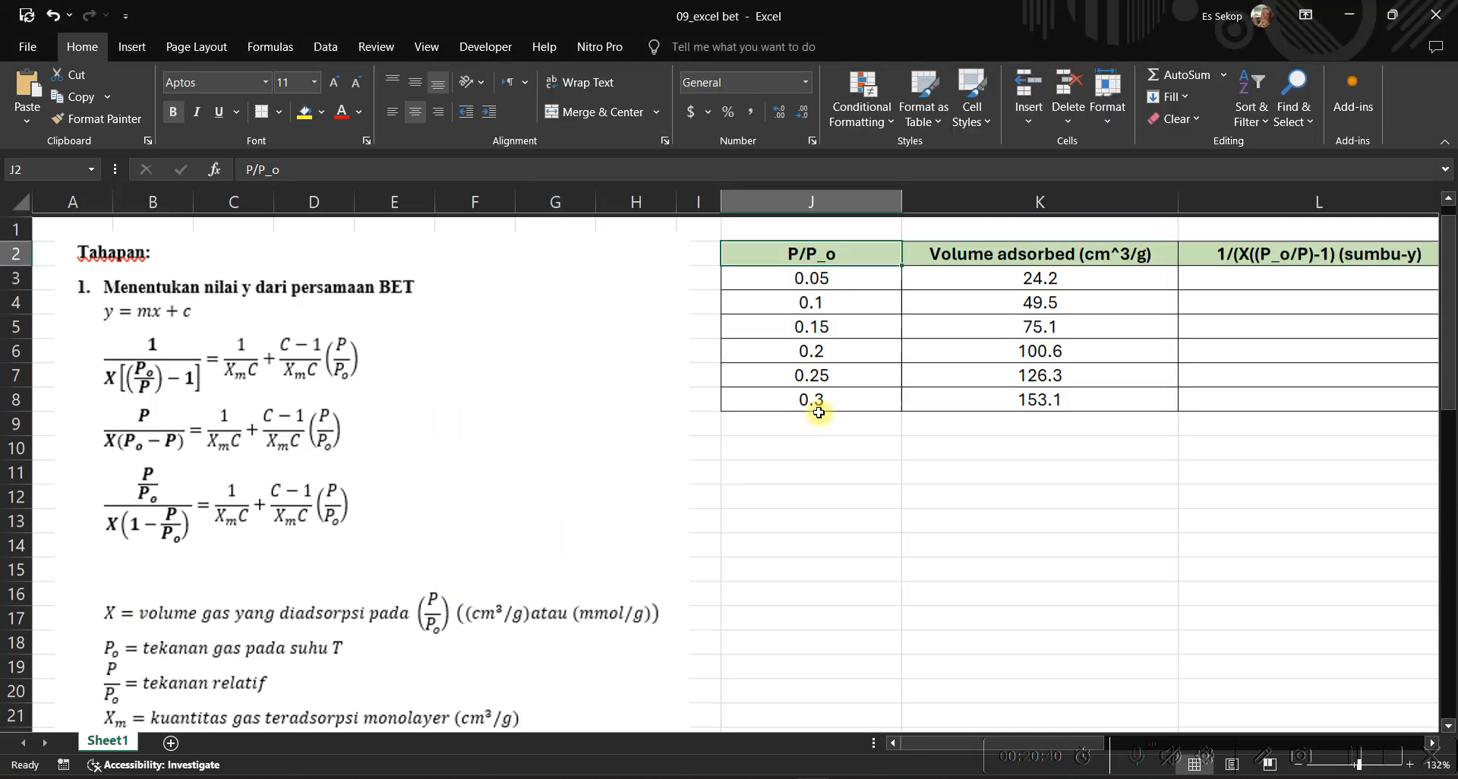
scroll(1317, 277, "down", 1, "ctrl")
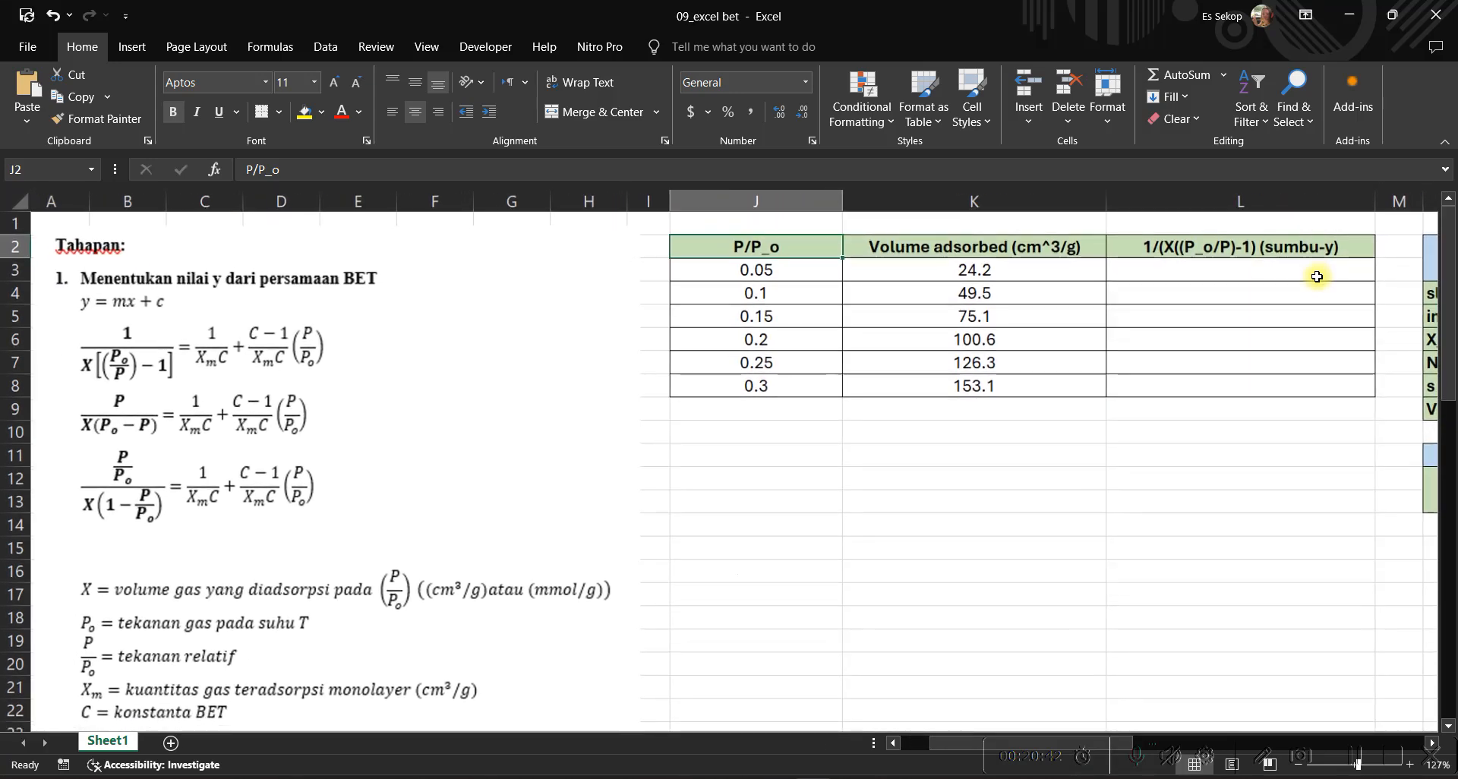
scroll(1317, 277, "down", 2, "ctrl")
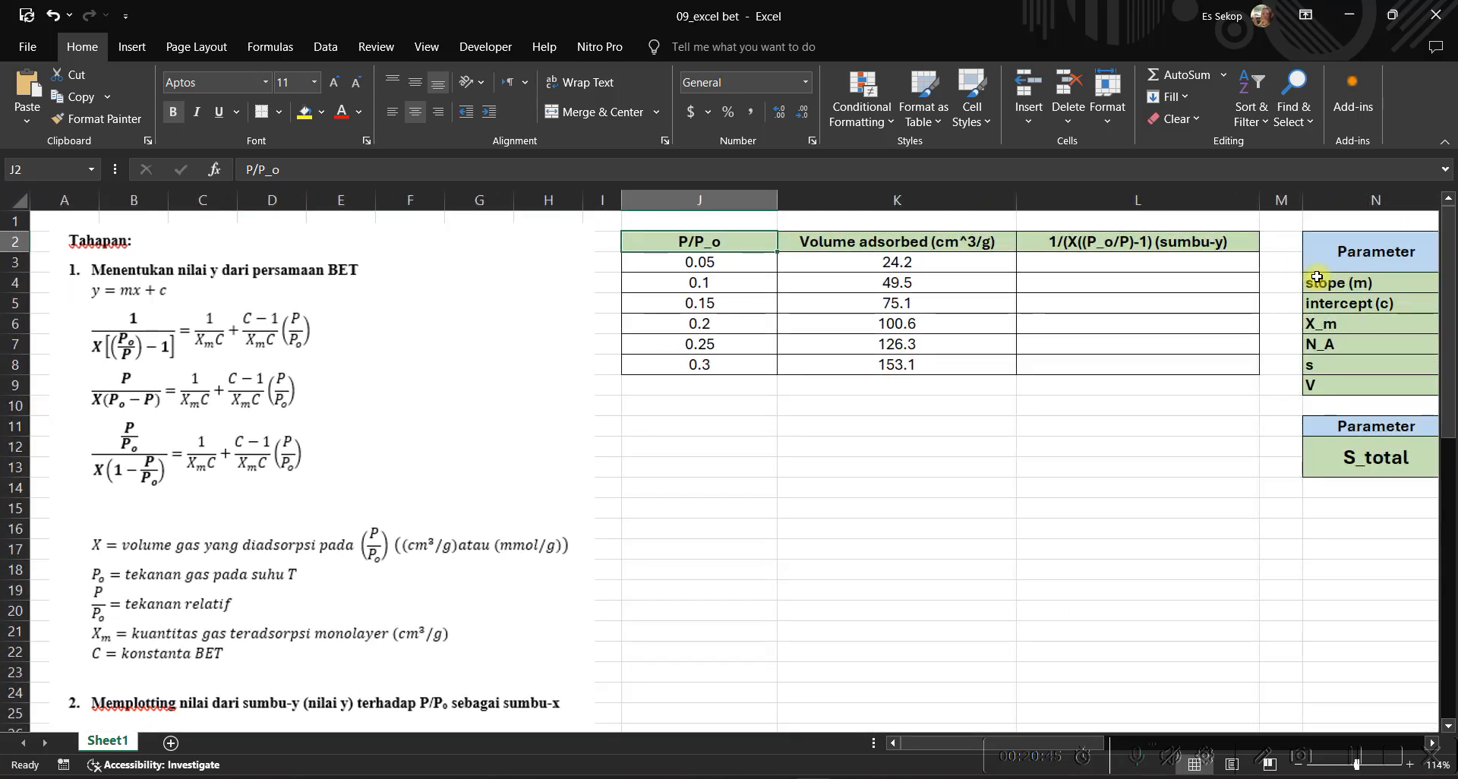
left_click(1193, 265)
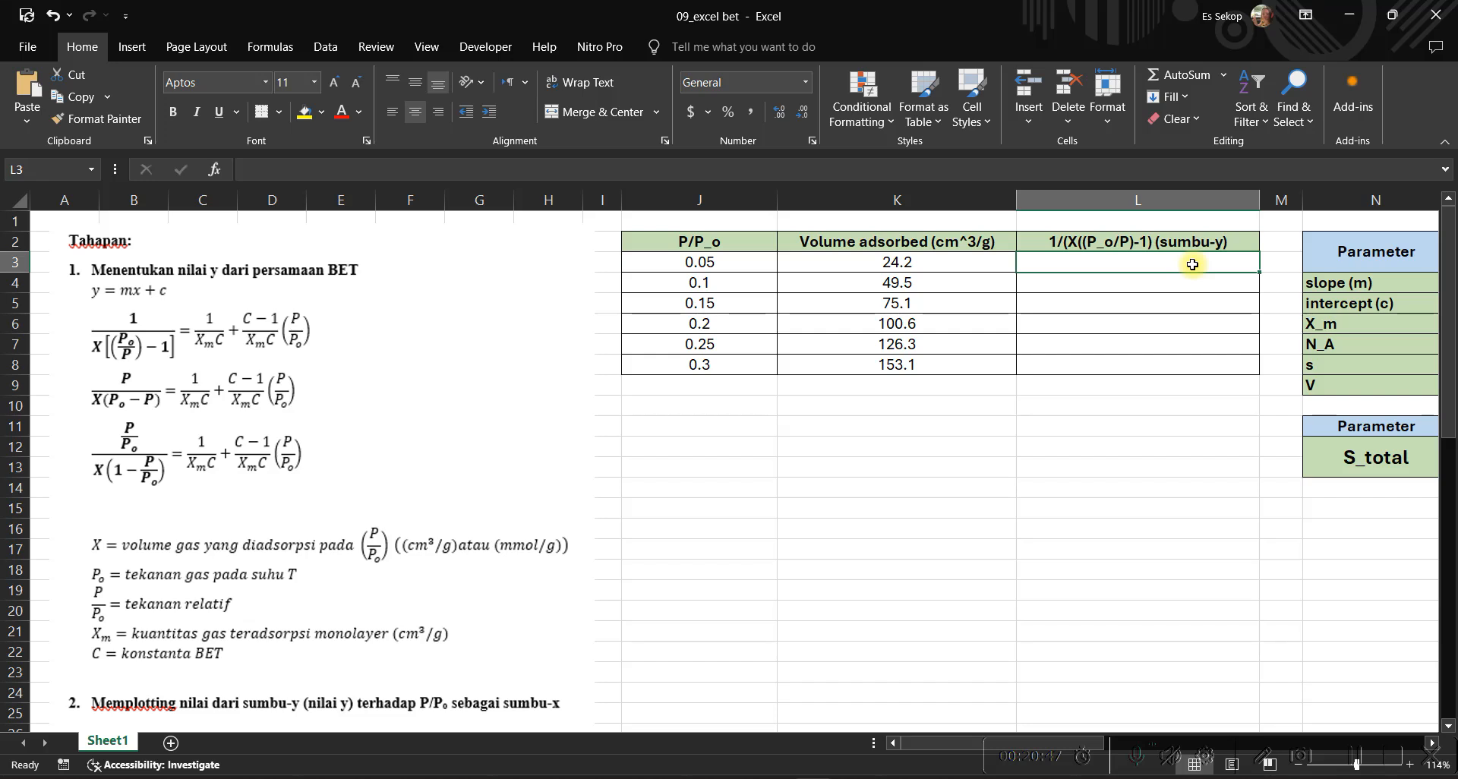
type("=1/(")
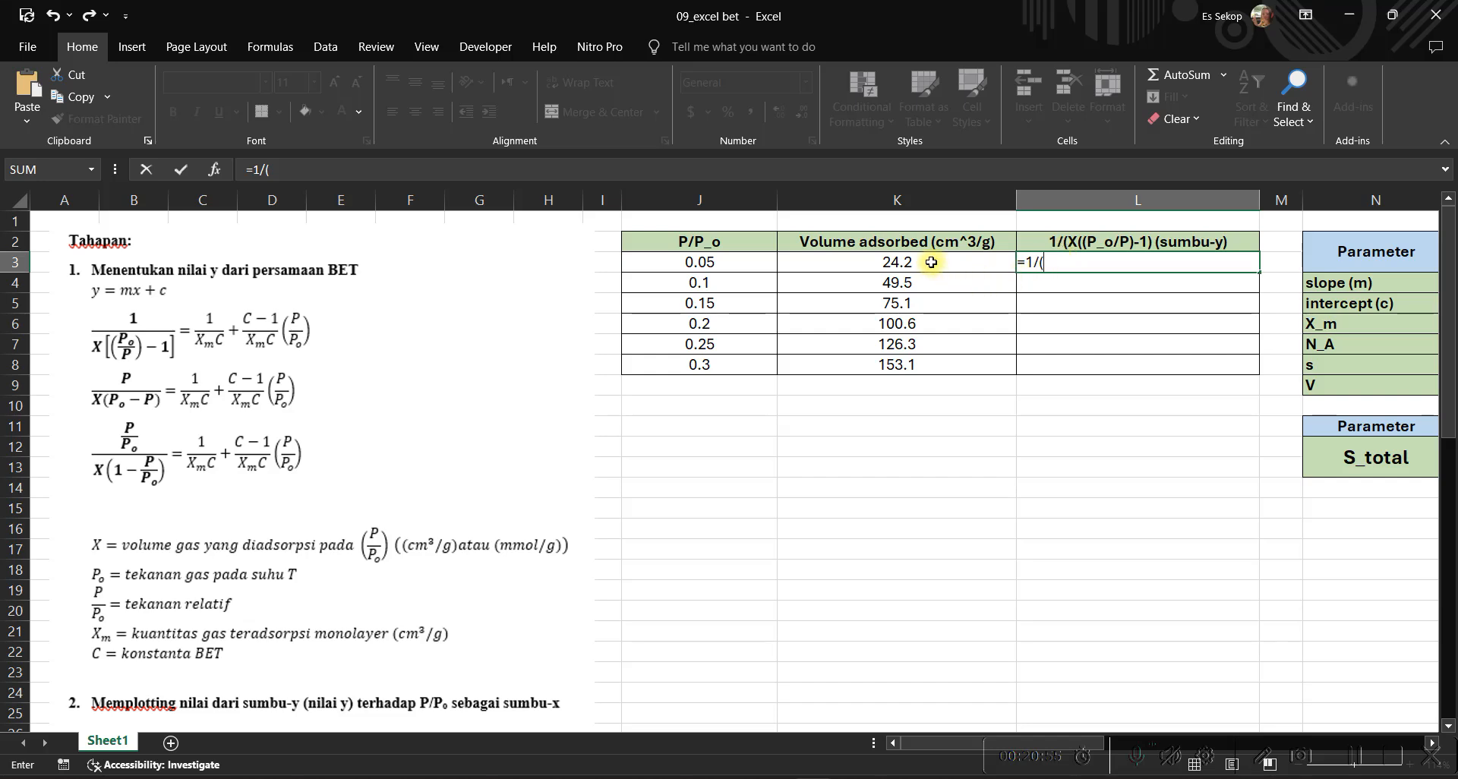
left_click(909, 262)
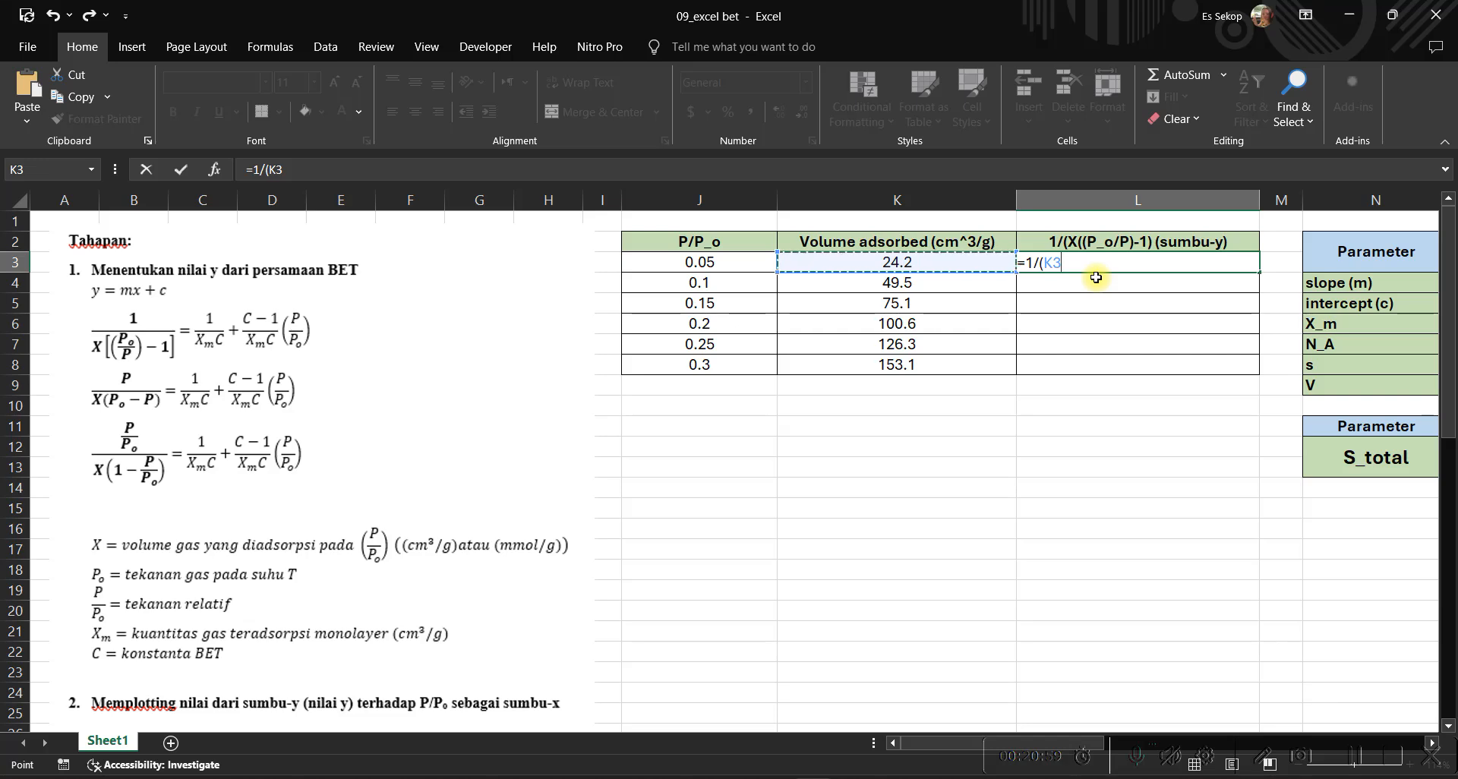
type("*")
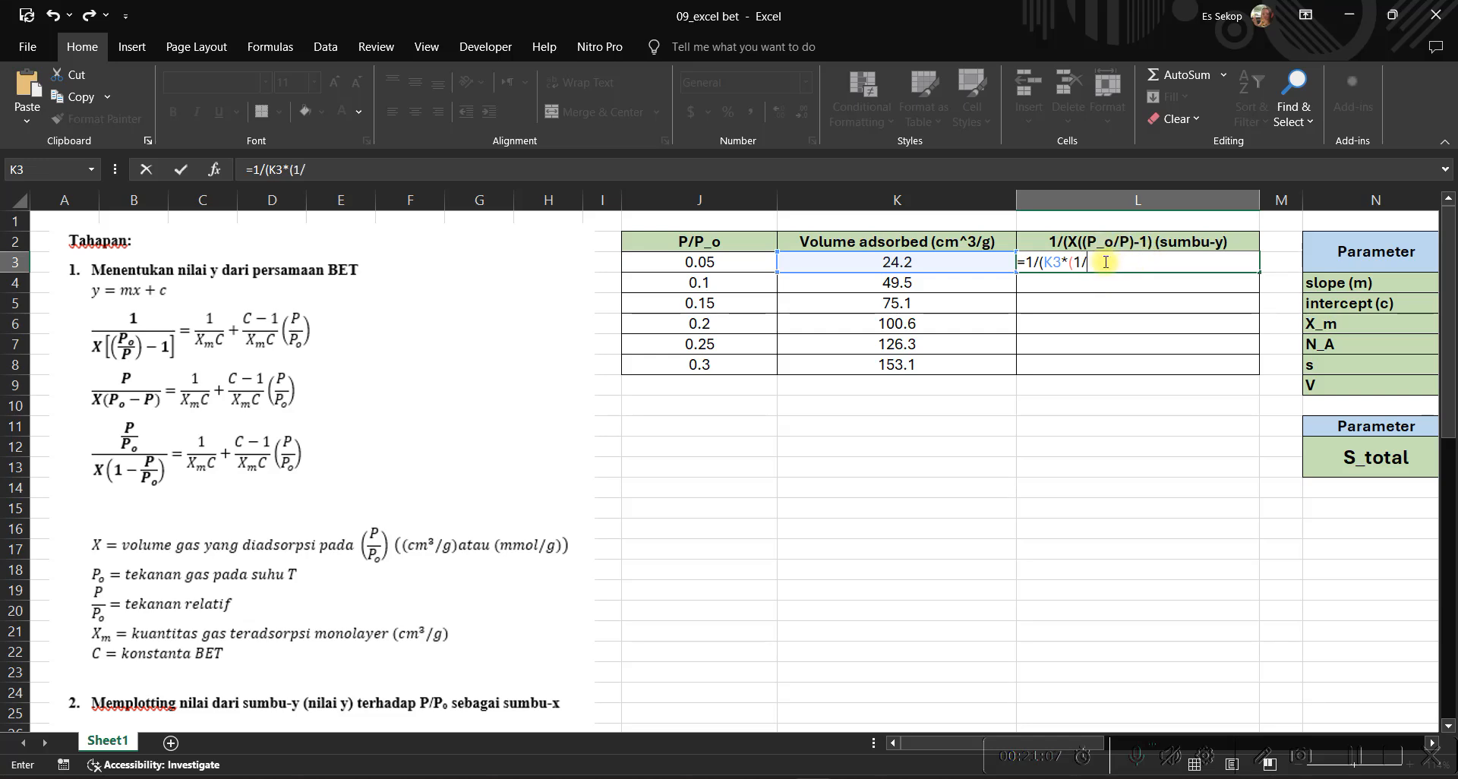
left_click(739, 261)
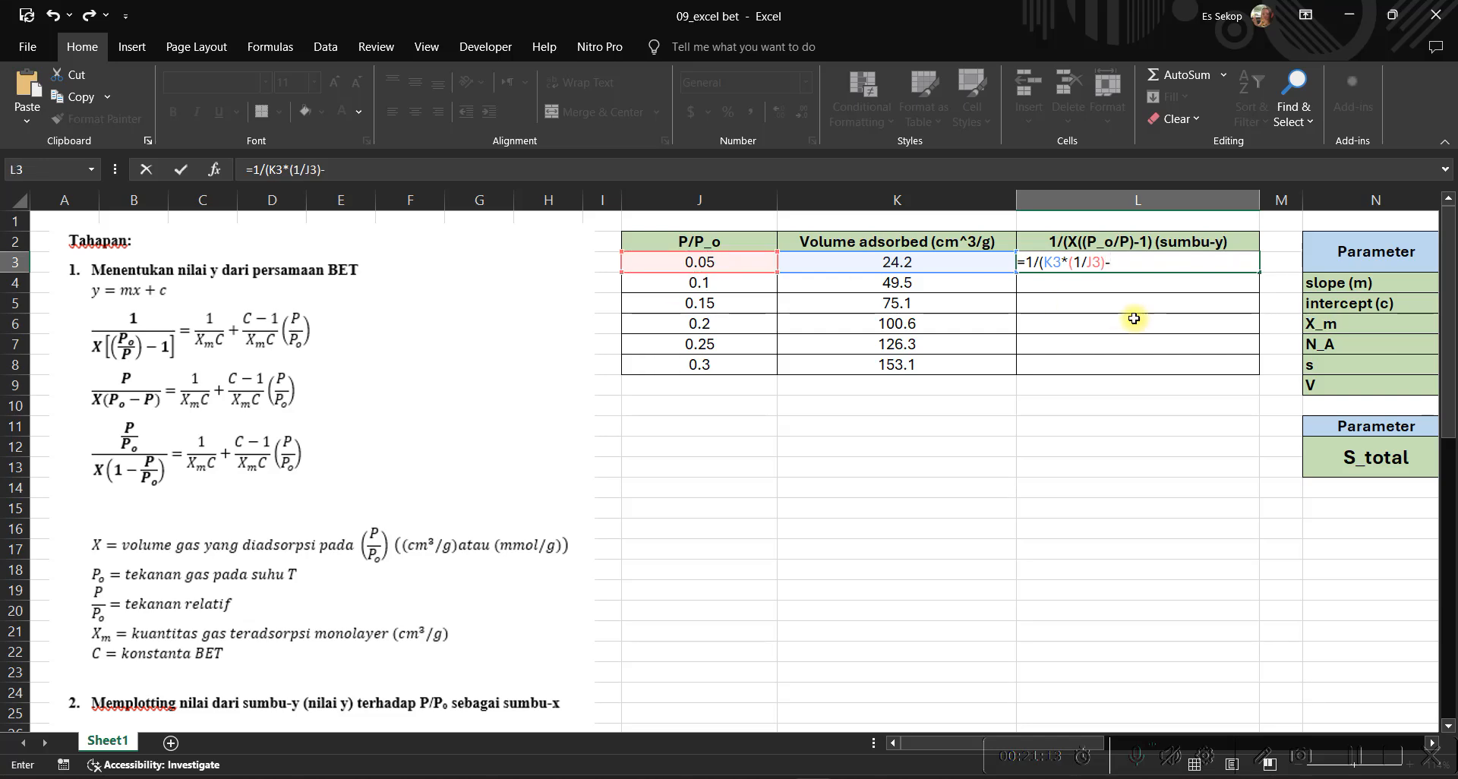
left_click(1069, 264)
type("(")
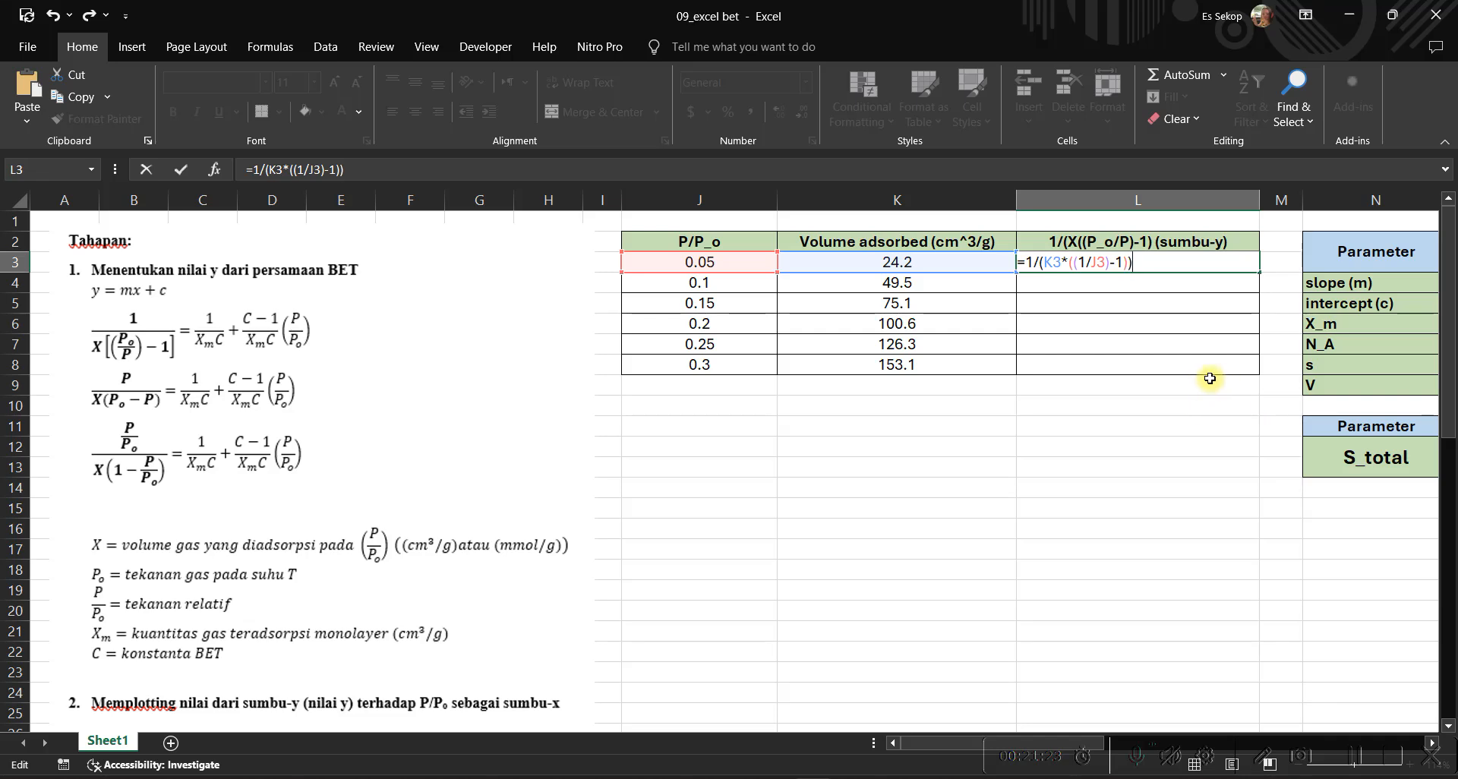
key("Return")
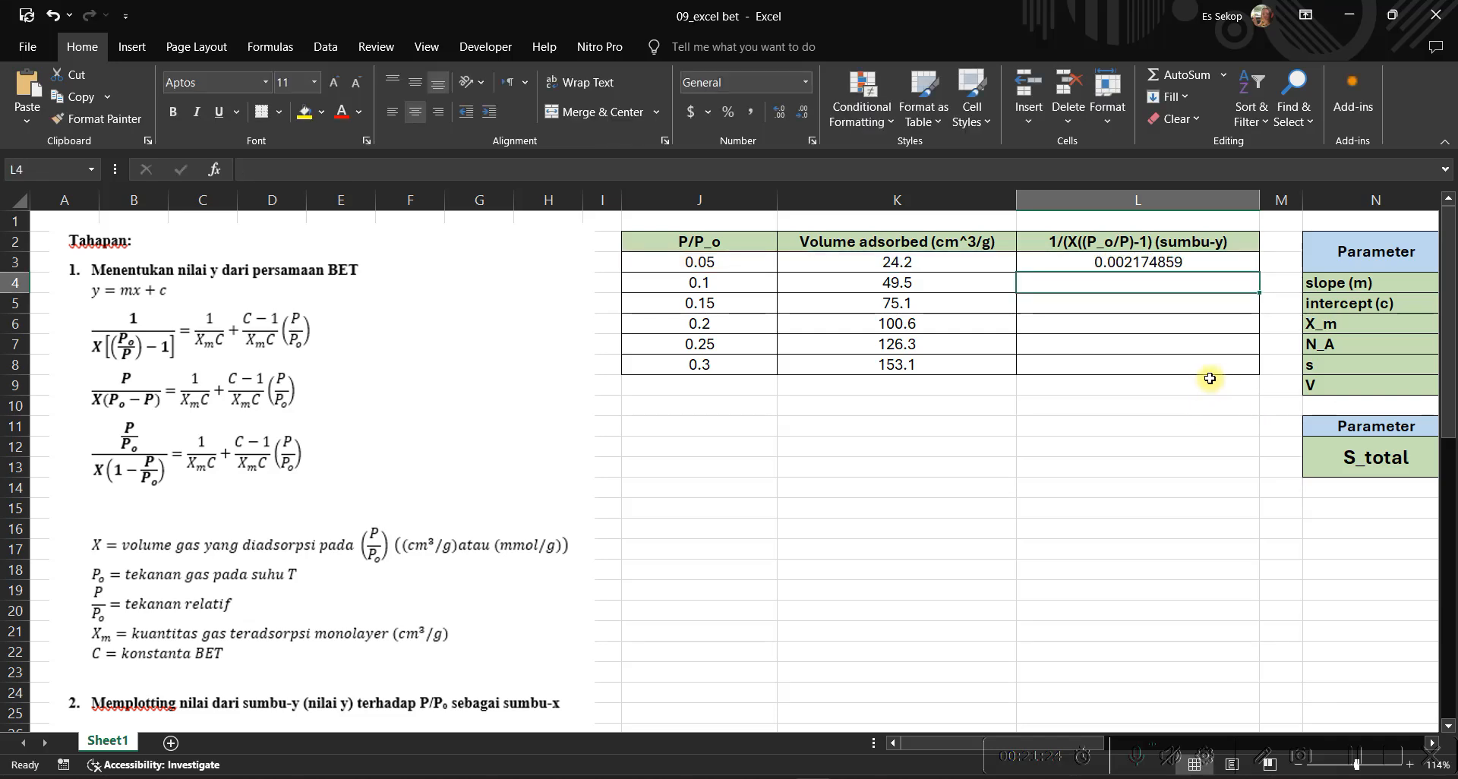
Fill the sumbu-y formula from L3 down through L8.
left_click(1158, 259)
left_click_drag(1259, 273, 1258, 378)
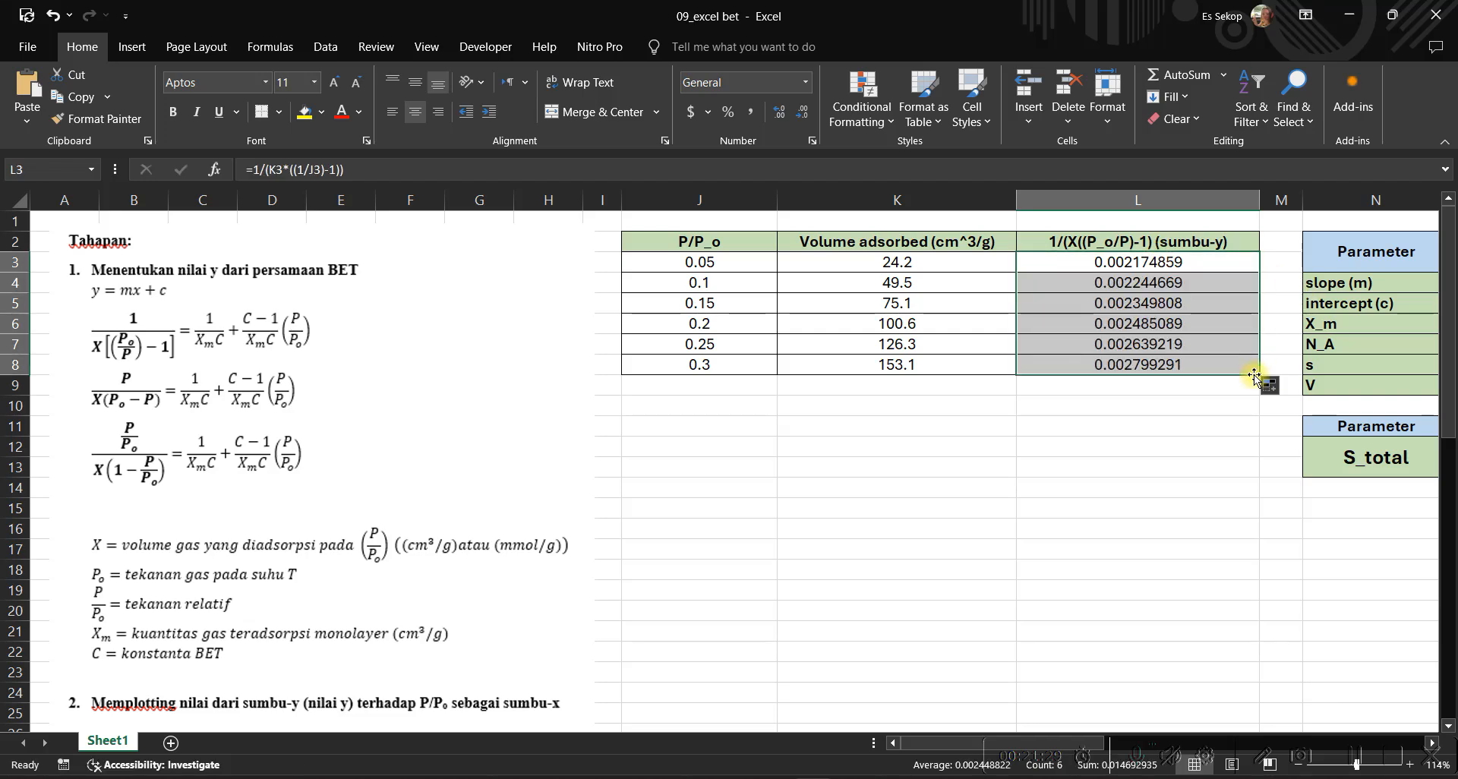
left_click(1162, 455)
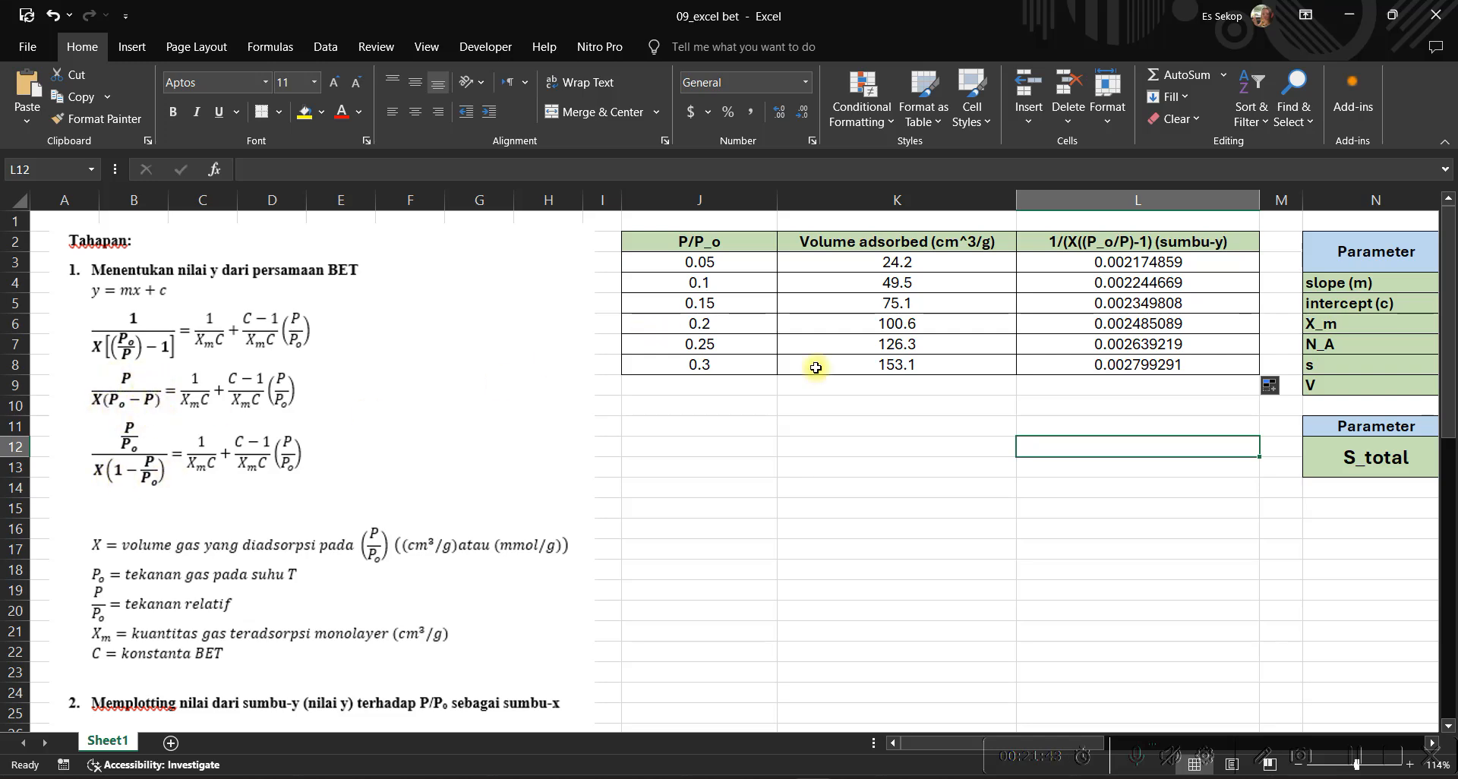
Insert a scatter chart with smooth lines and markers from the adsorption table and place it just below the table.
left_click(1008, 430)
scroll(640, 557, "down", 3)
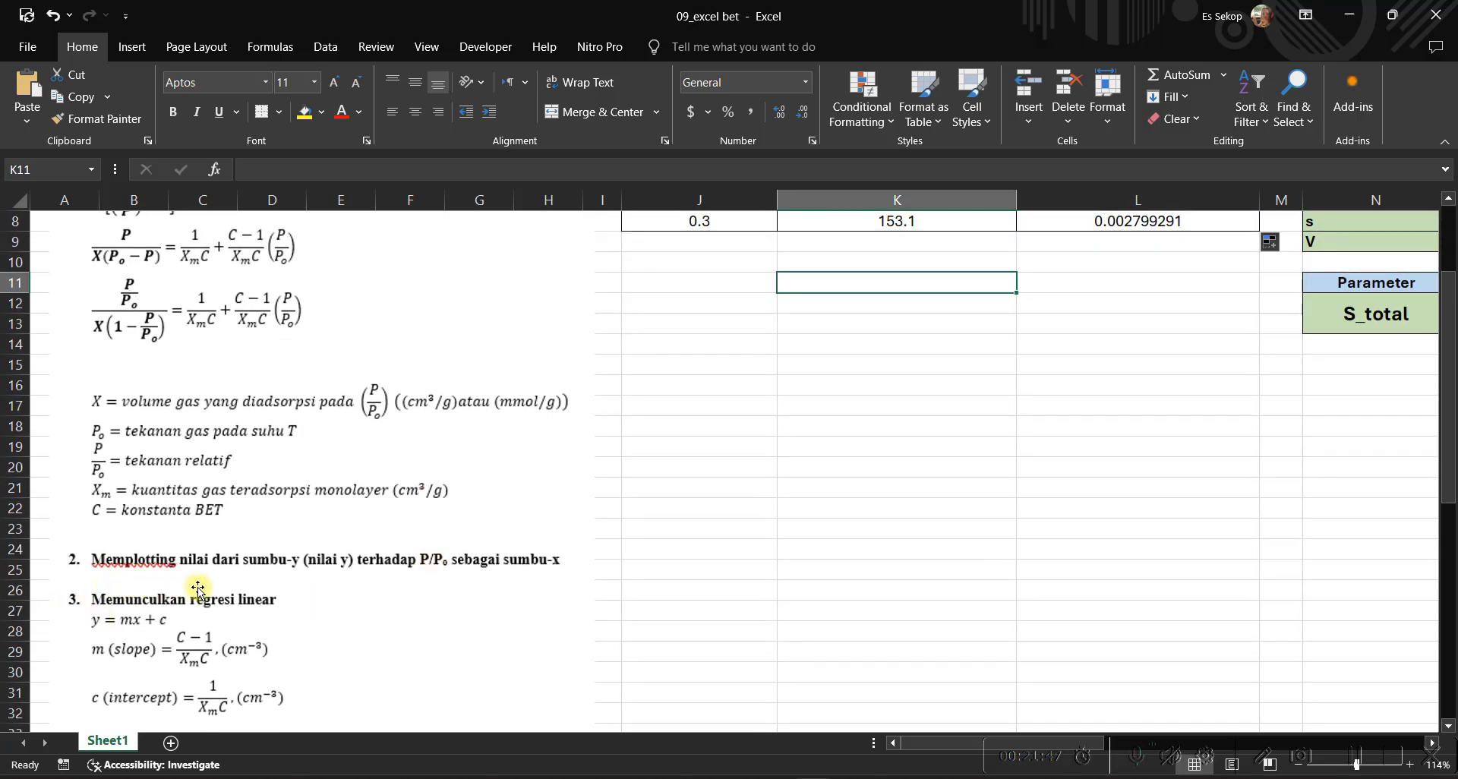
scroll(483, 578, "up", 3)
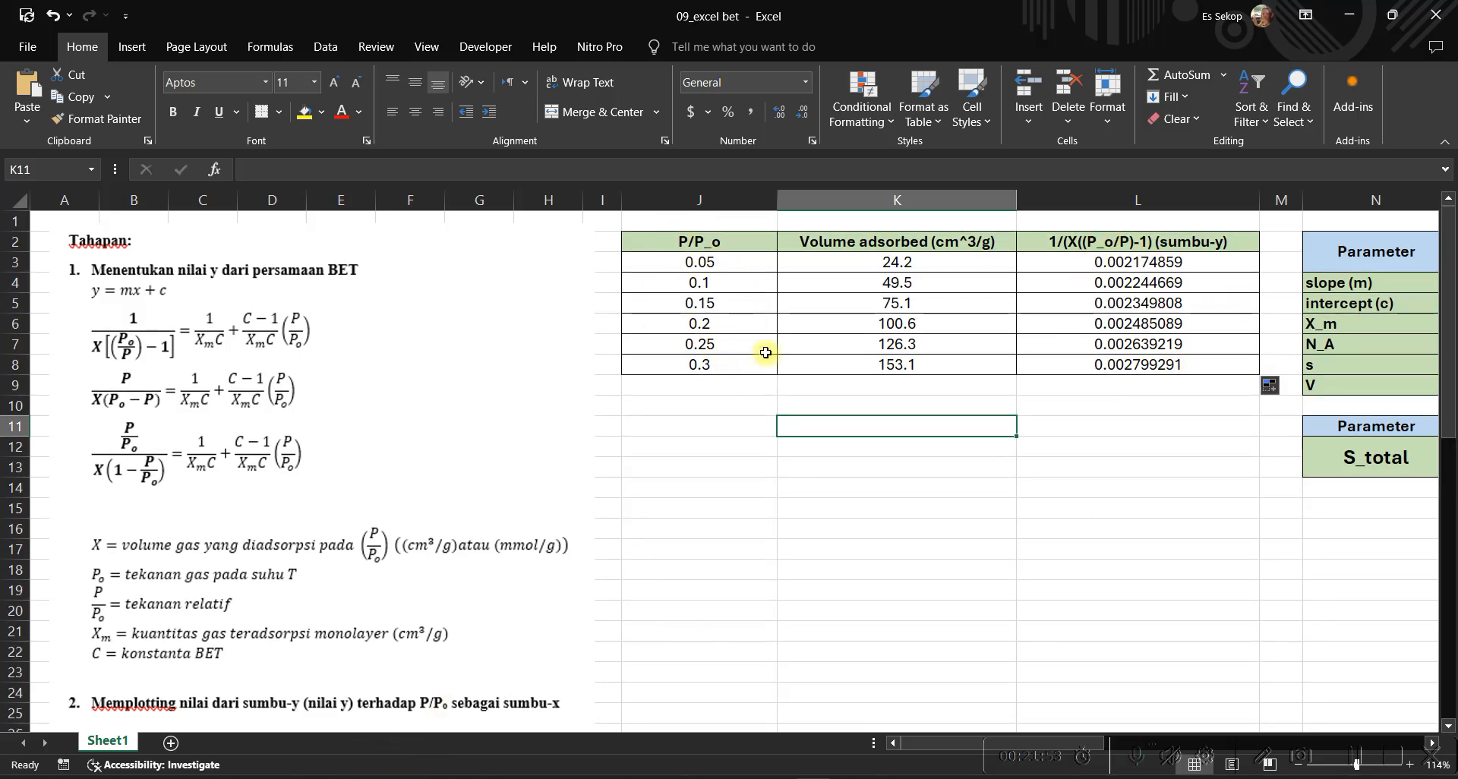
left_click(728, 265)
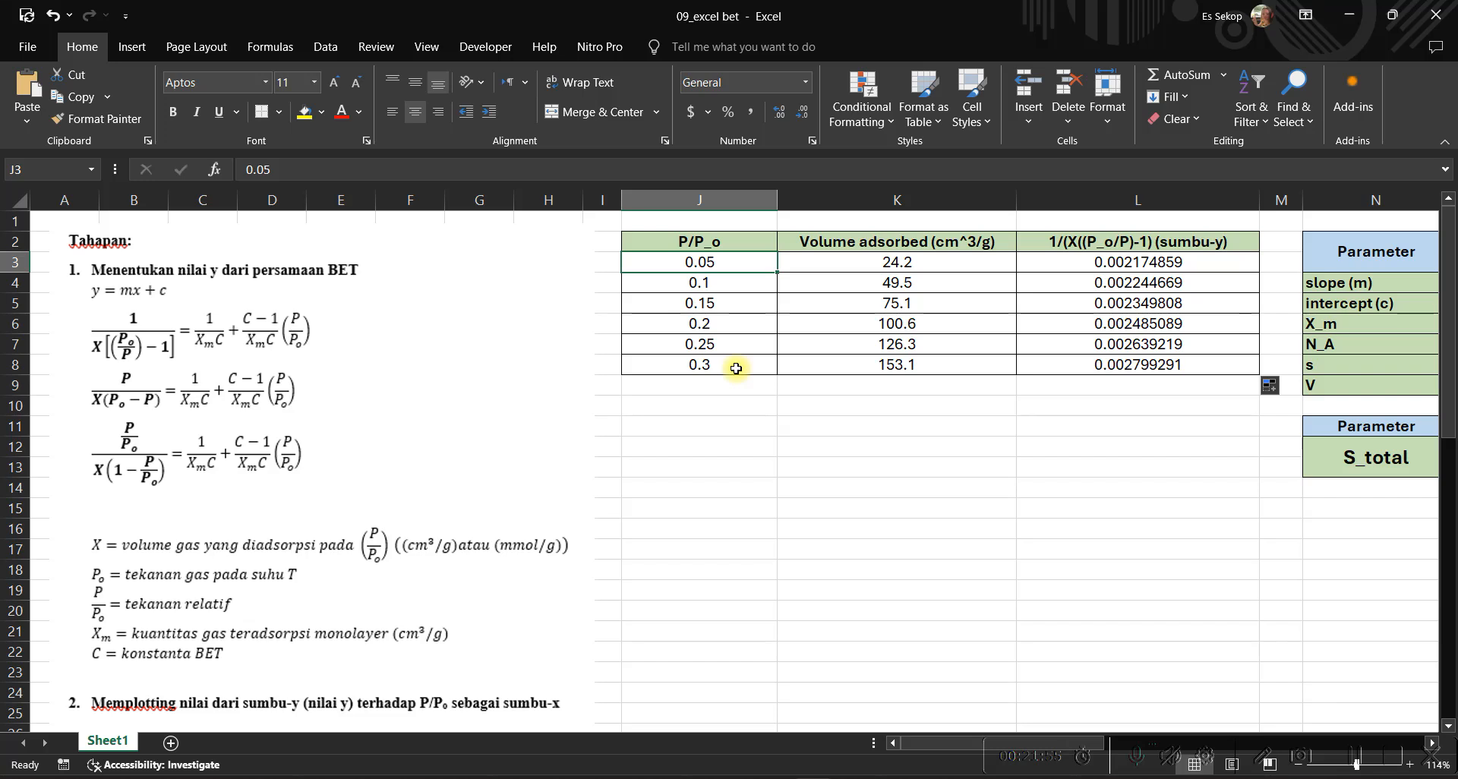
left_click(736, 368, "shift")
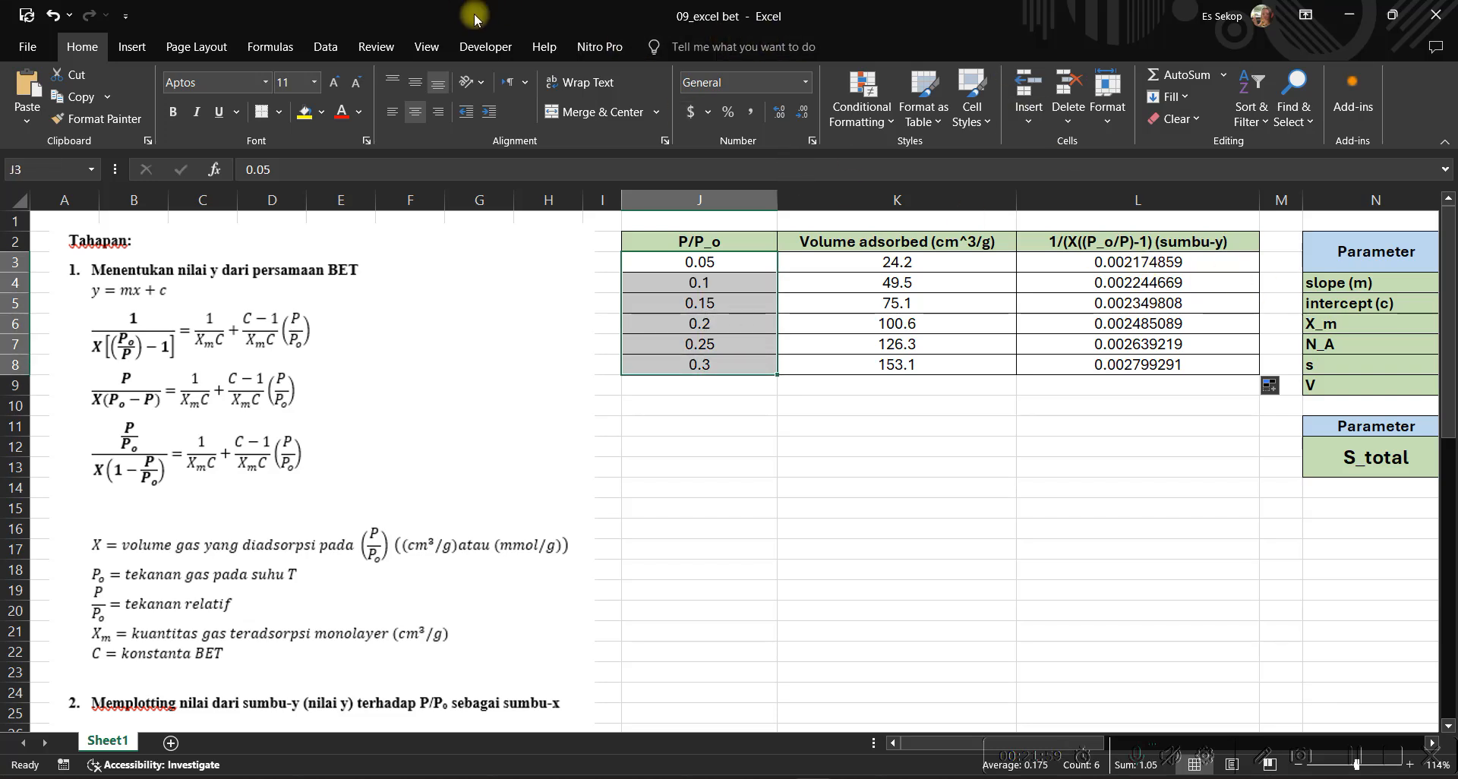
left_click(133, 47)
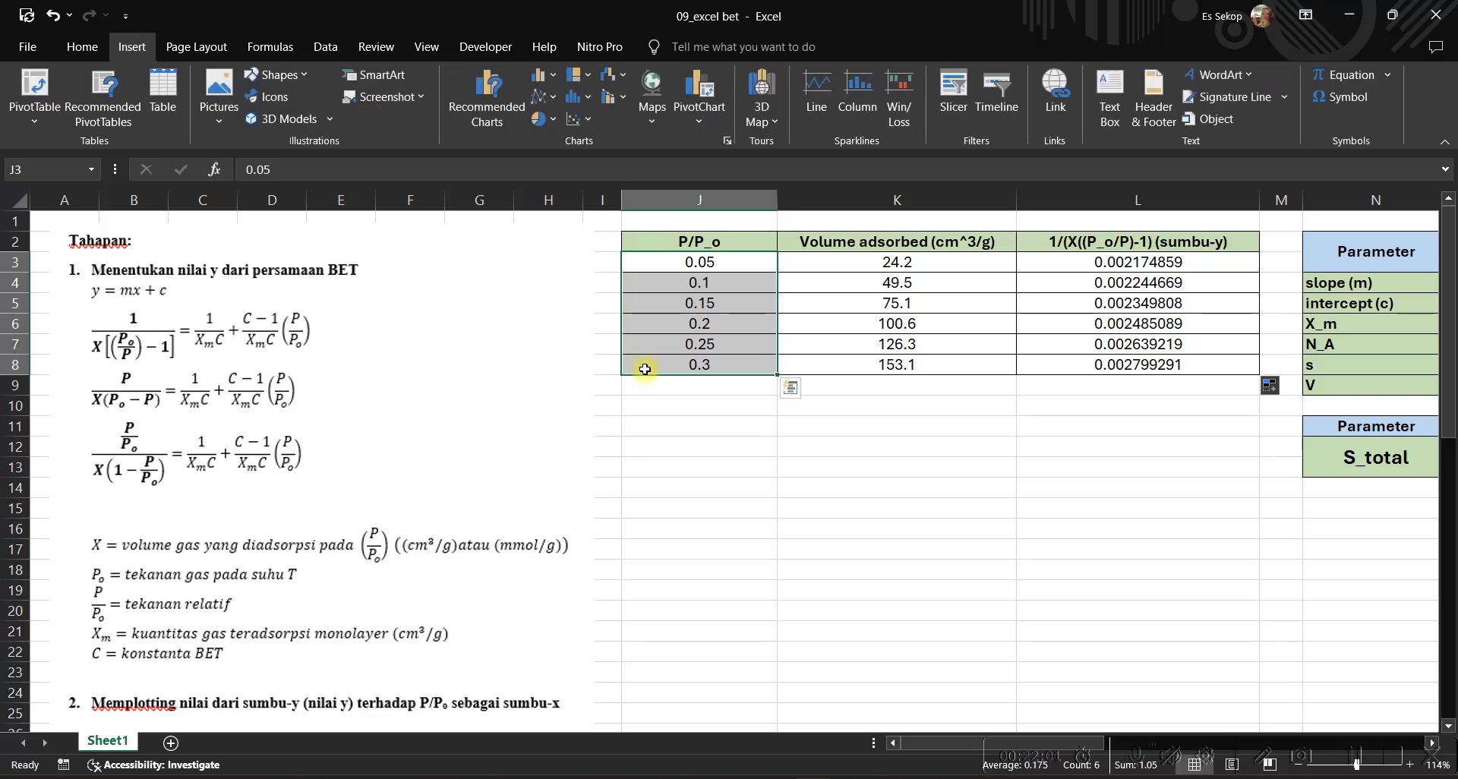
left_click(659, 388)
left_click(584, 119)
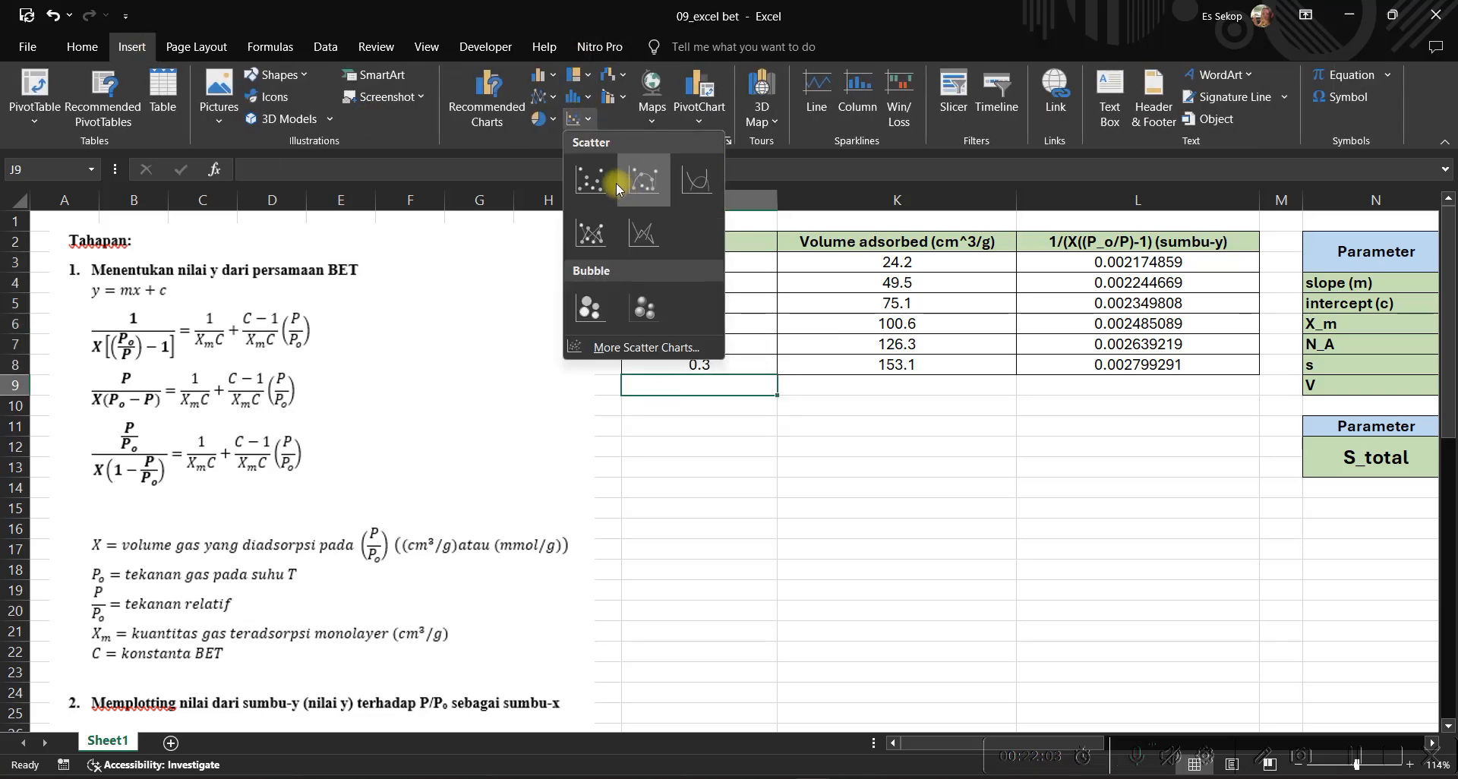
left_click(643, 180)
left_click_drag(799, 343, 965, 418)
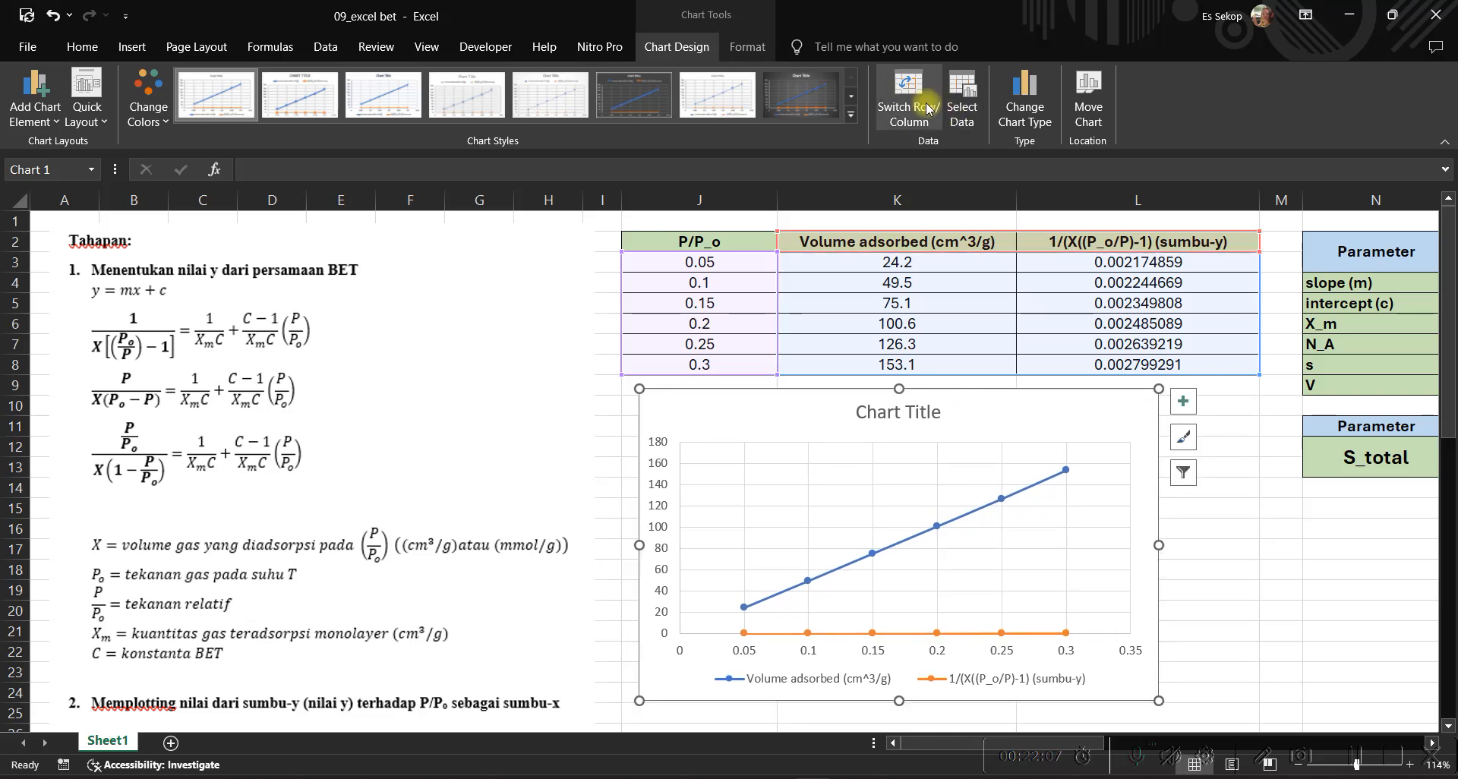
Remove the two existing data series from the chart and add a new series named Plot BET.
left_click(962, 99)
left_click(387, 440)
left_click(387, 440)
left_click(271, 440)
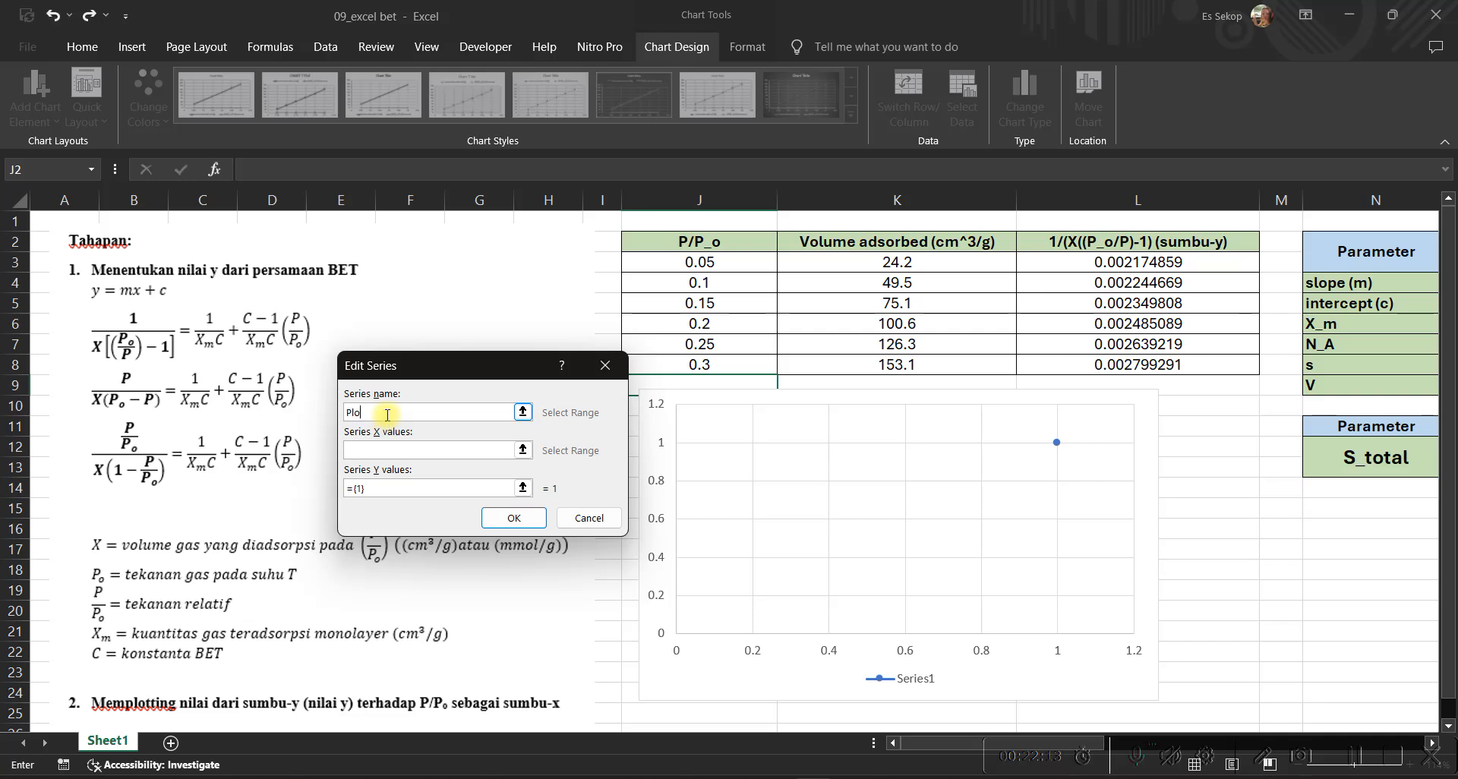
left_click(418, 451)
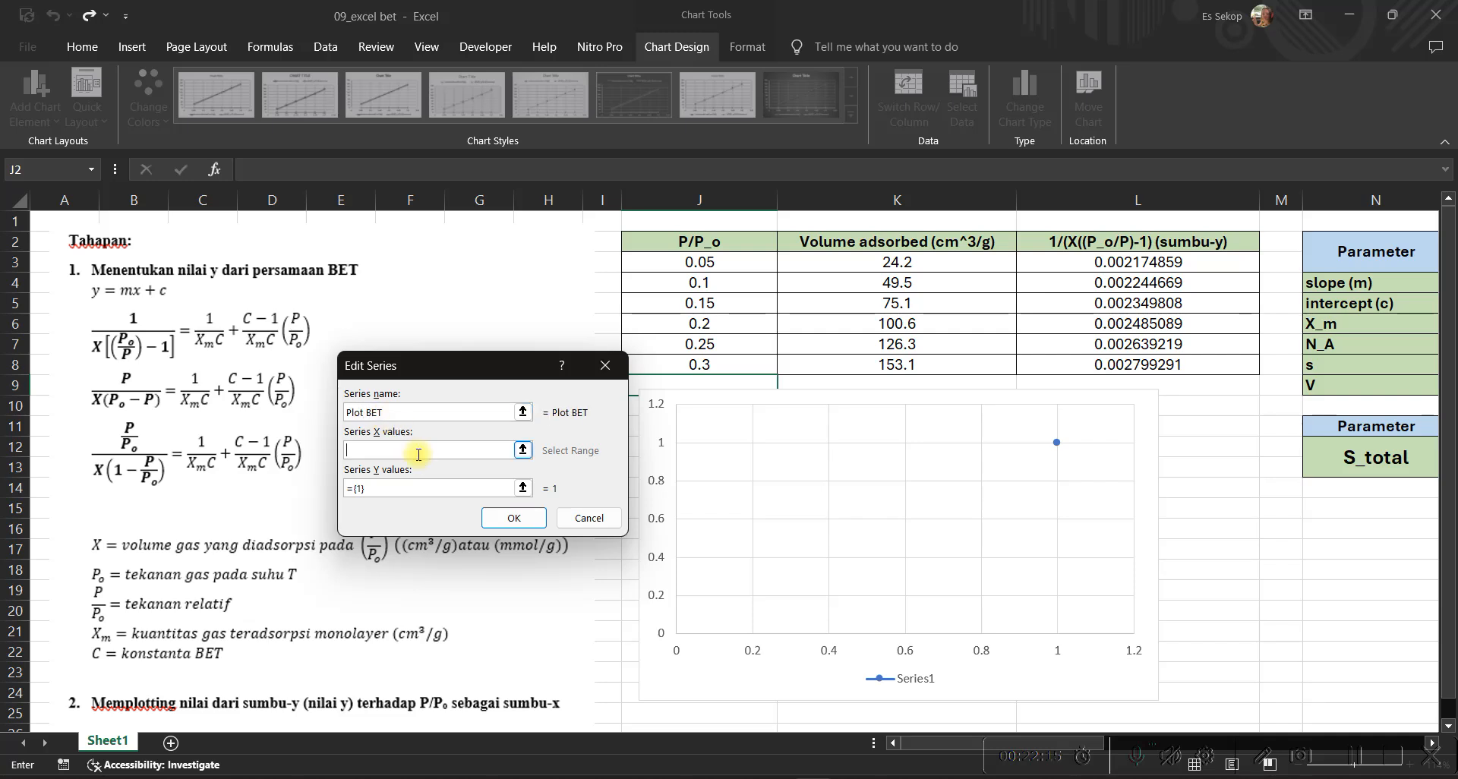
Set the Plot BET series' X values to J3:J8 and its Y values to L3:L8, and apply the new data source.
left_click_drag(732, 266, 740, 357)
left_click(385, 488)
key("BackSpace")
key("BackSpace")
key("BackSpace")
key("BackSpace")
left_click_drag(1160, 262, 1150, 365)
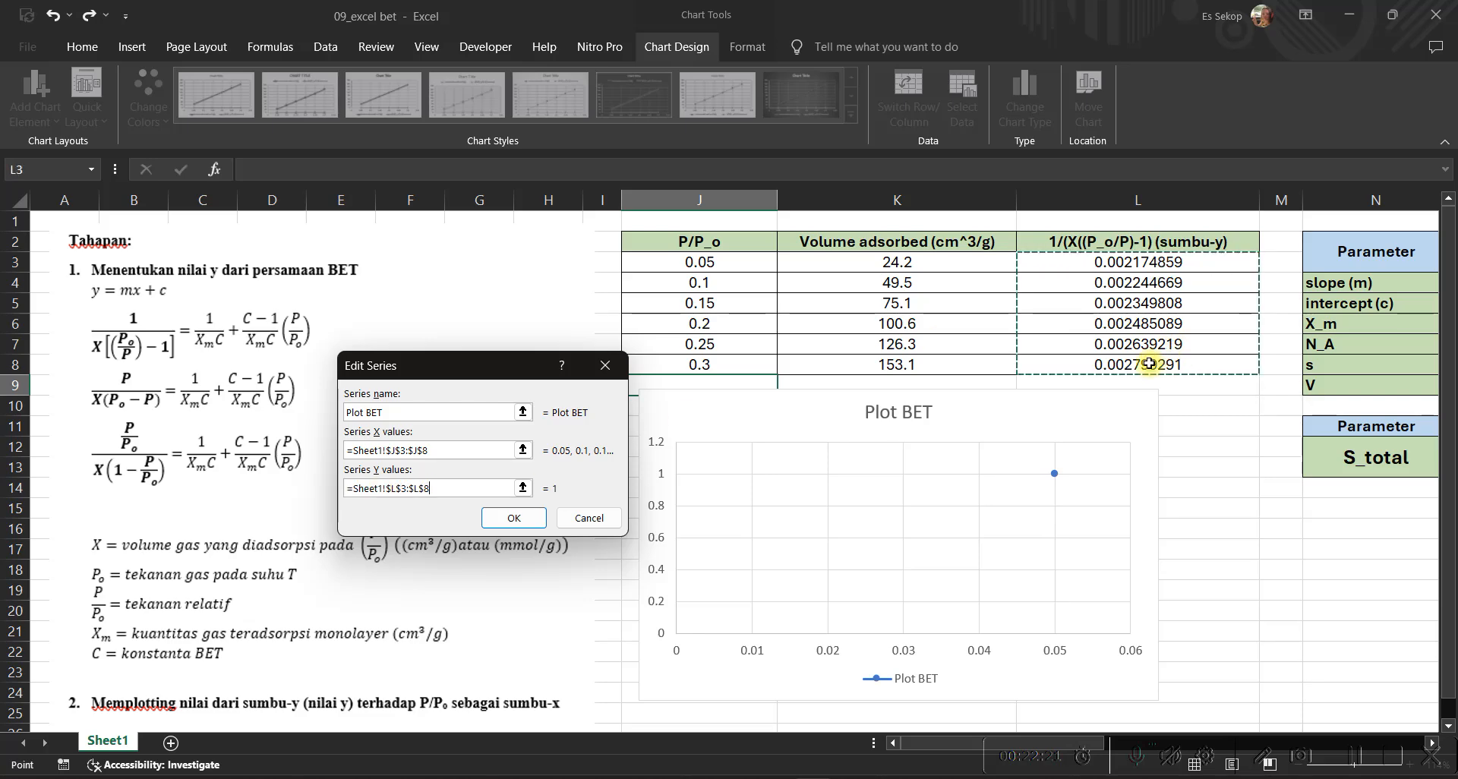
left_click(514, 518)
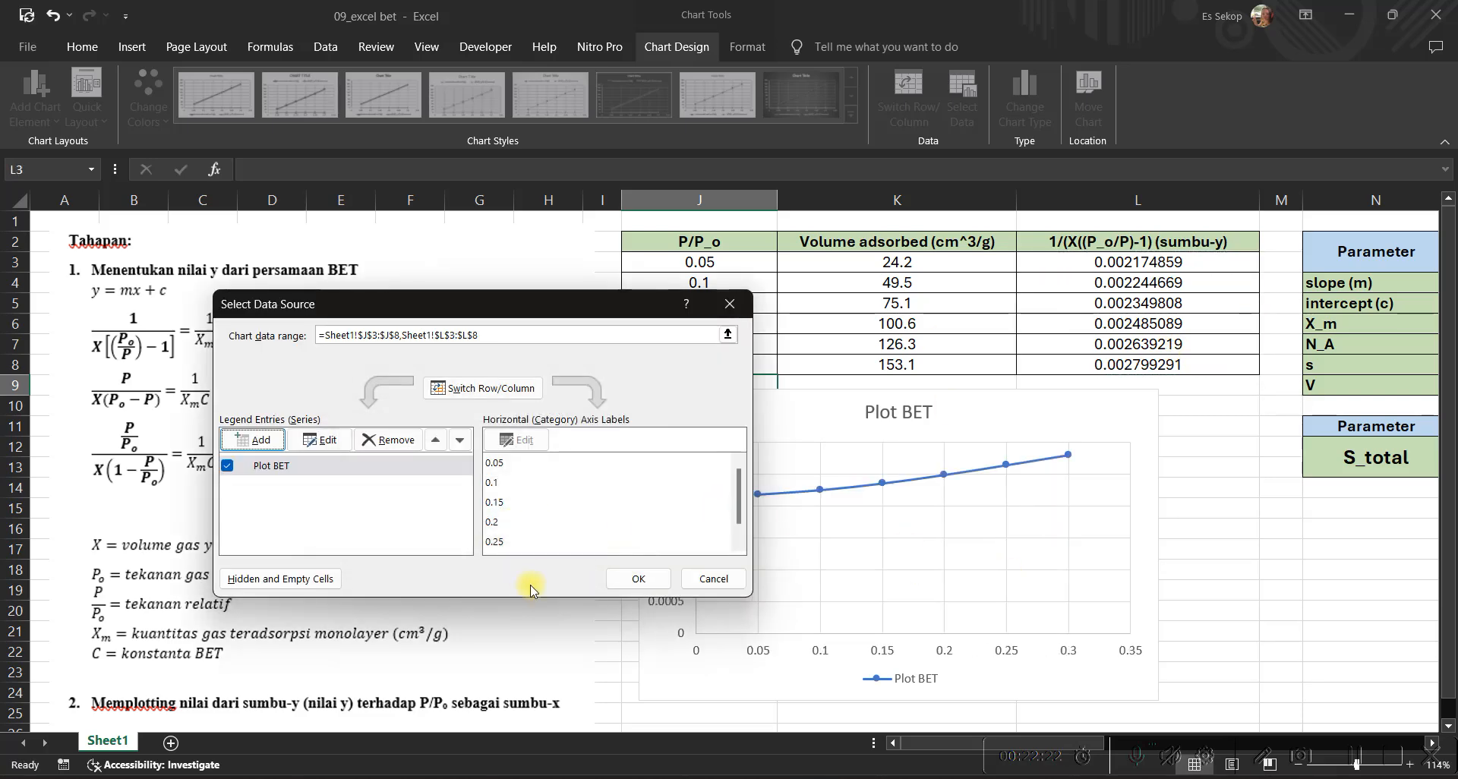
left_click(638, 579)
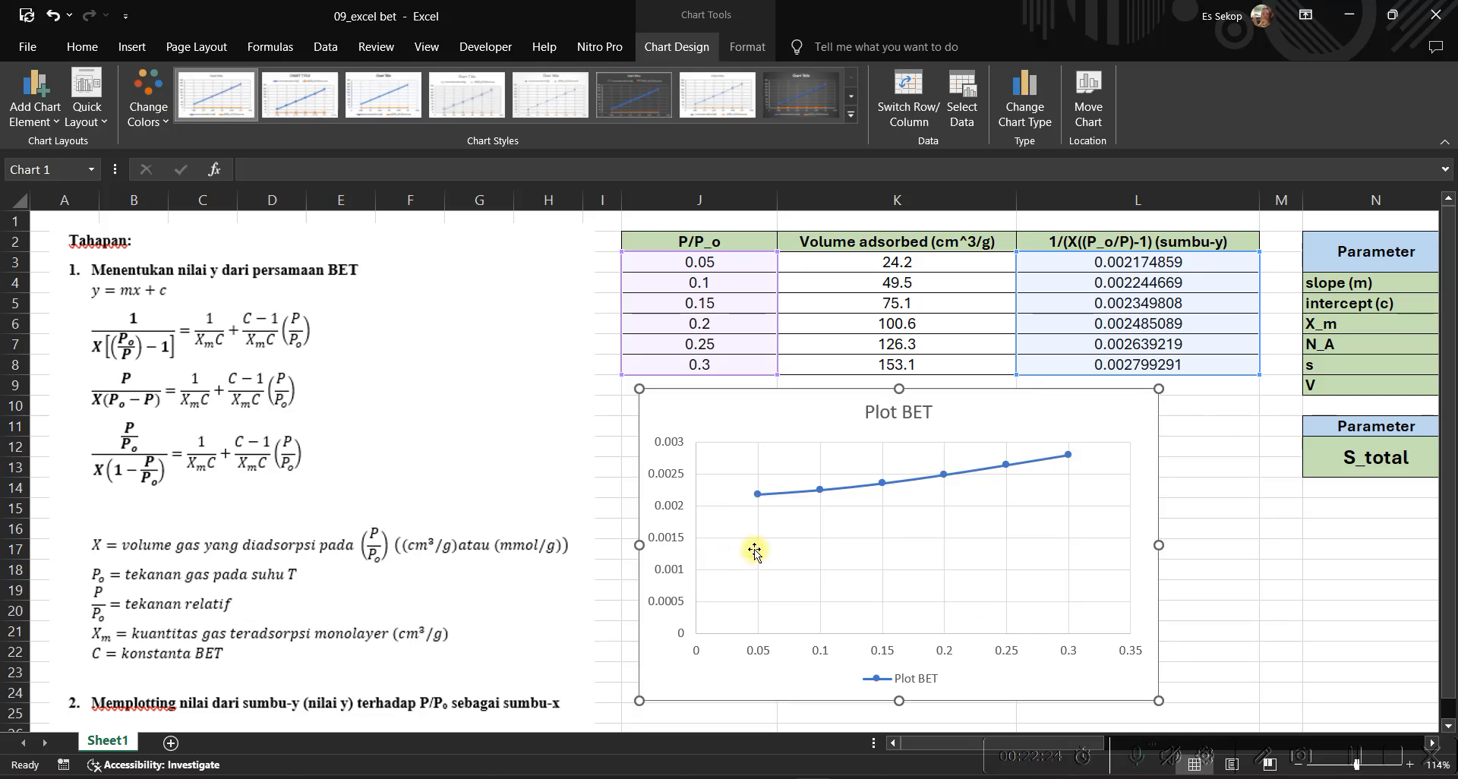
Set the minimum bound of the chart's vertical axis to 0.002, resetting the mistaken 0.02 entry.
scroll(754, 550, "down", 1)
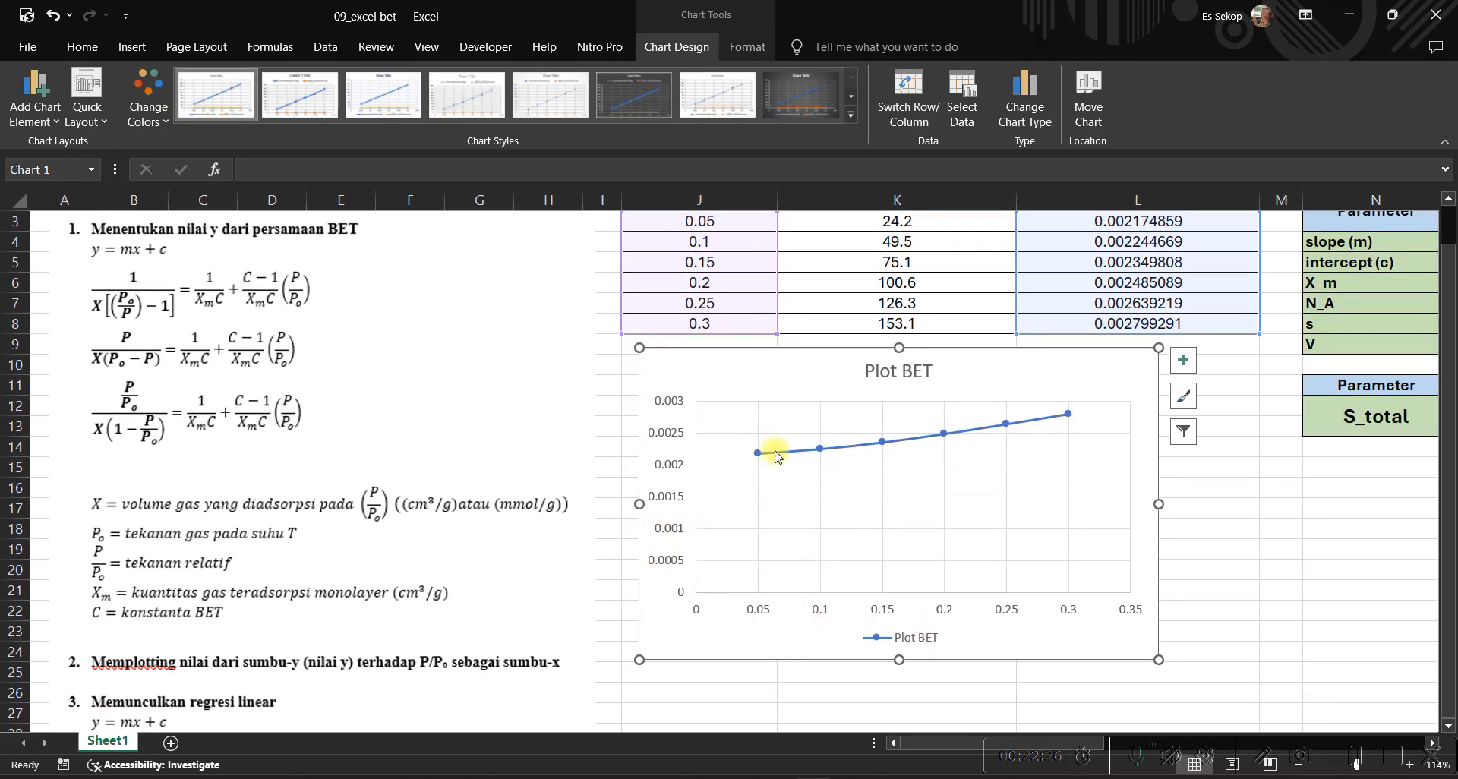
left_click(678, 469)
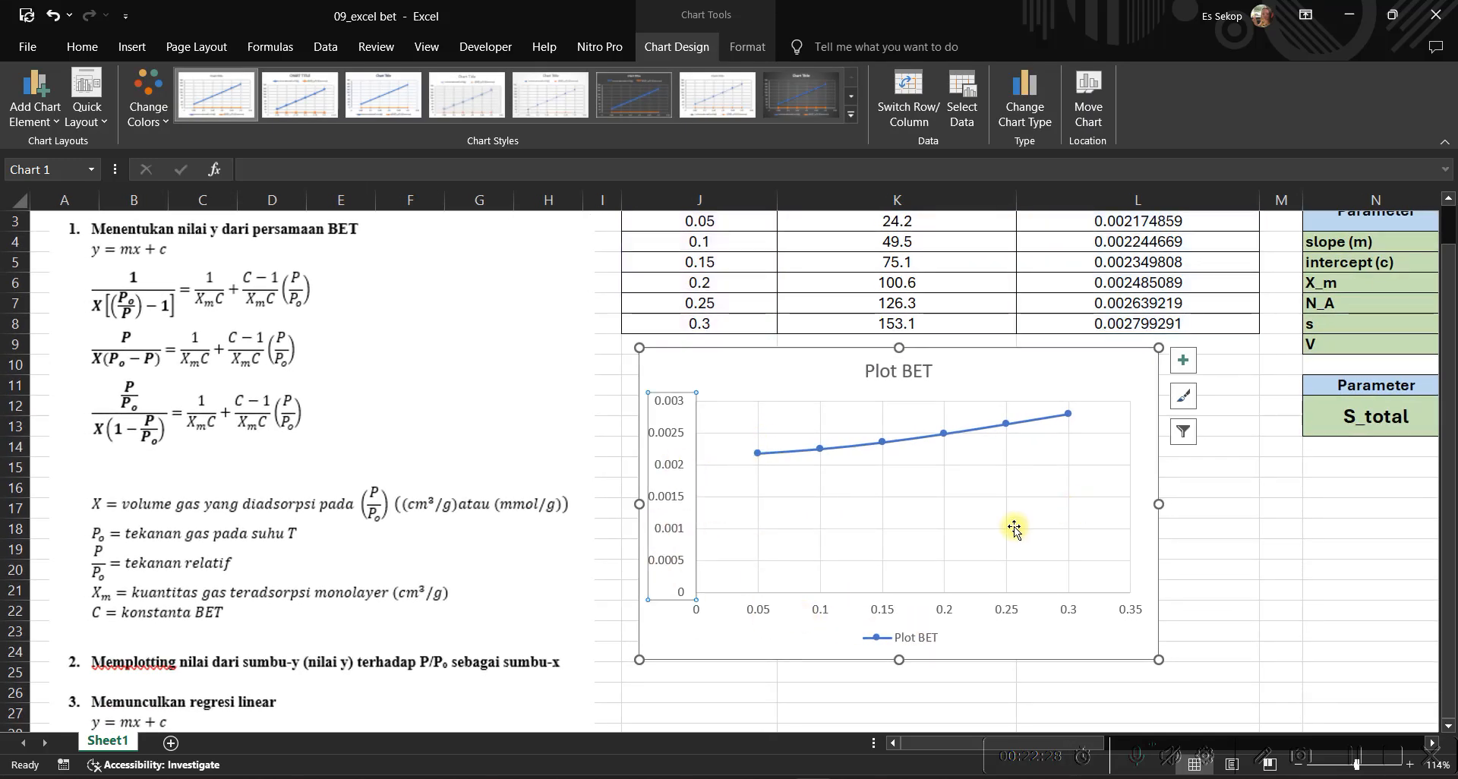
double_click(679, 467)
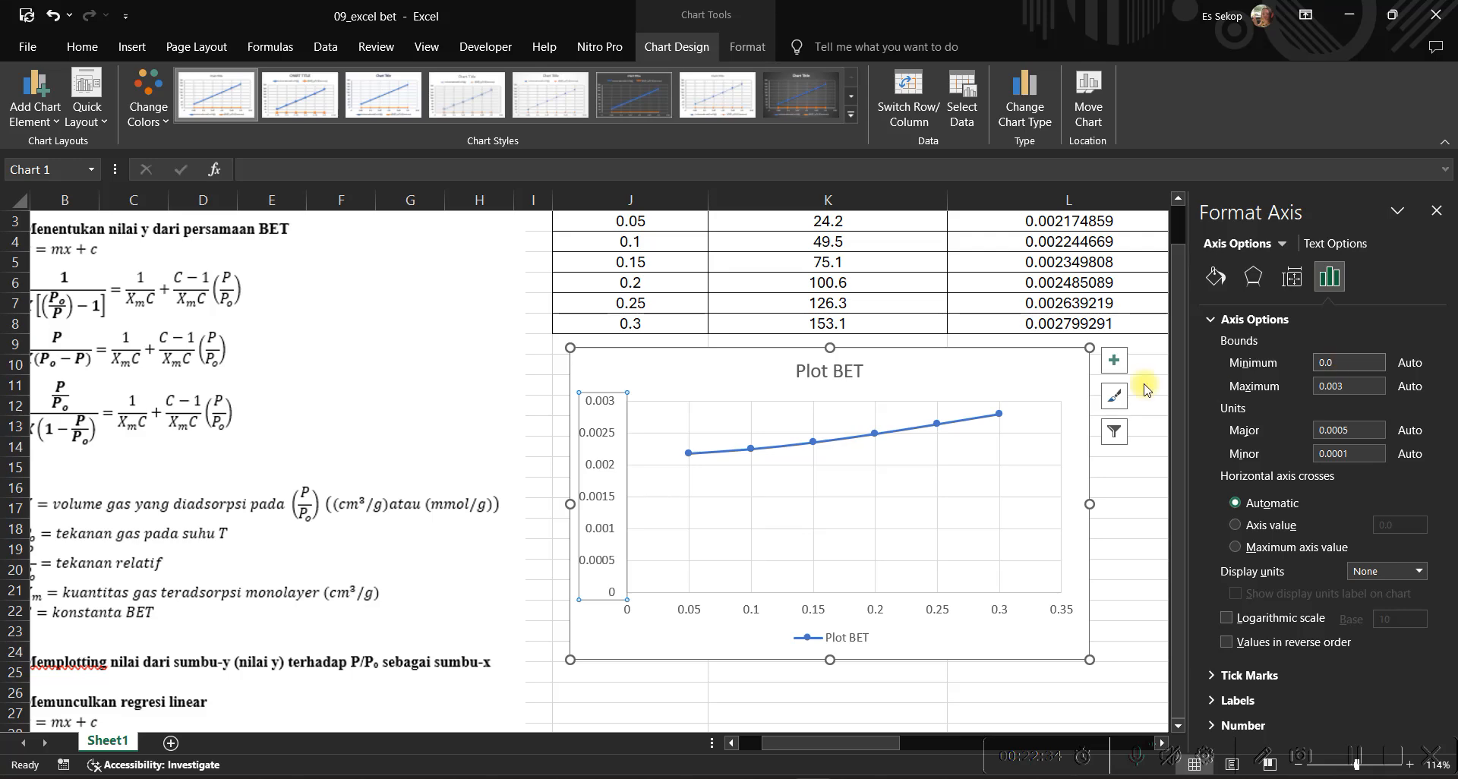
scroll(1019, 372, "up", 1)
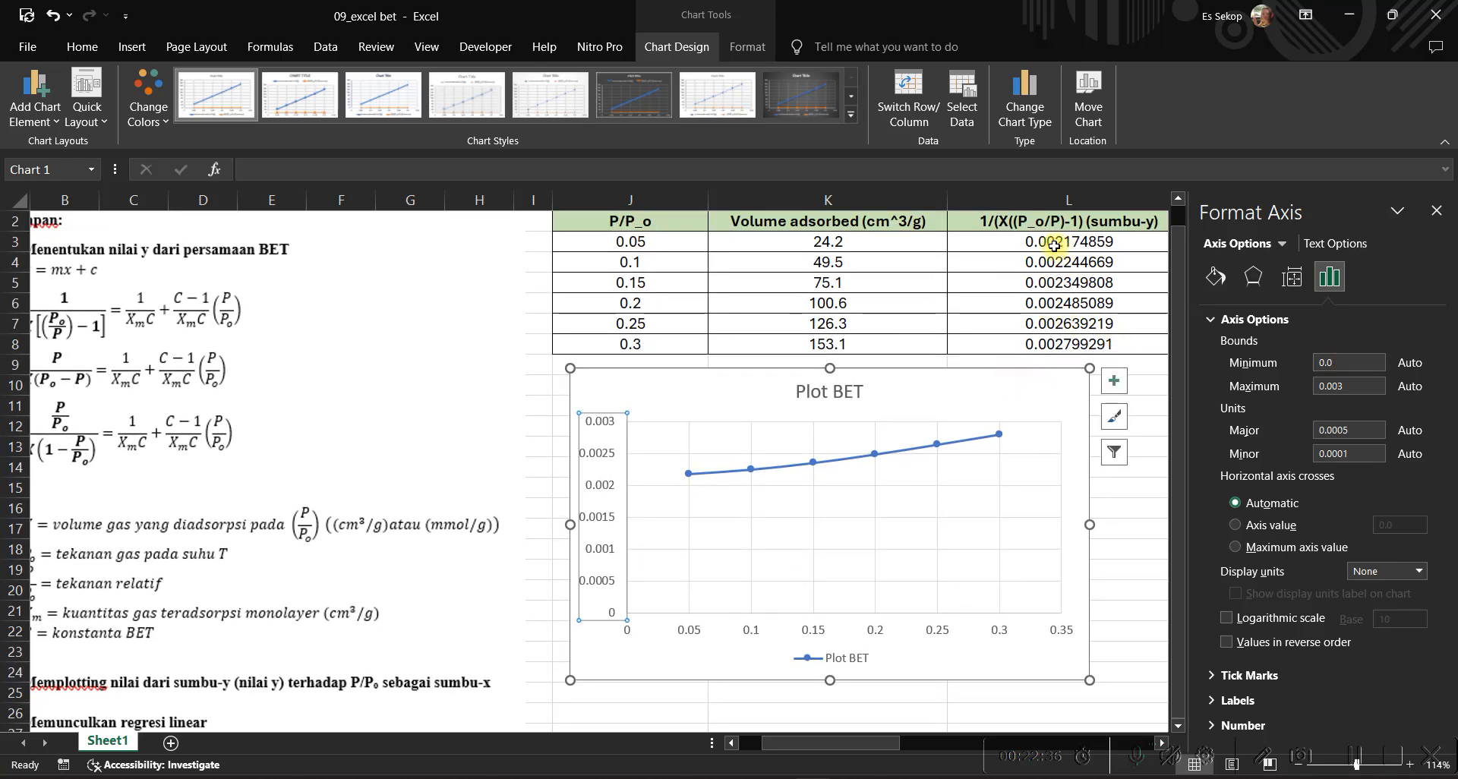
left_click(1340, 364)
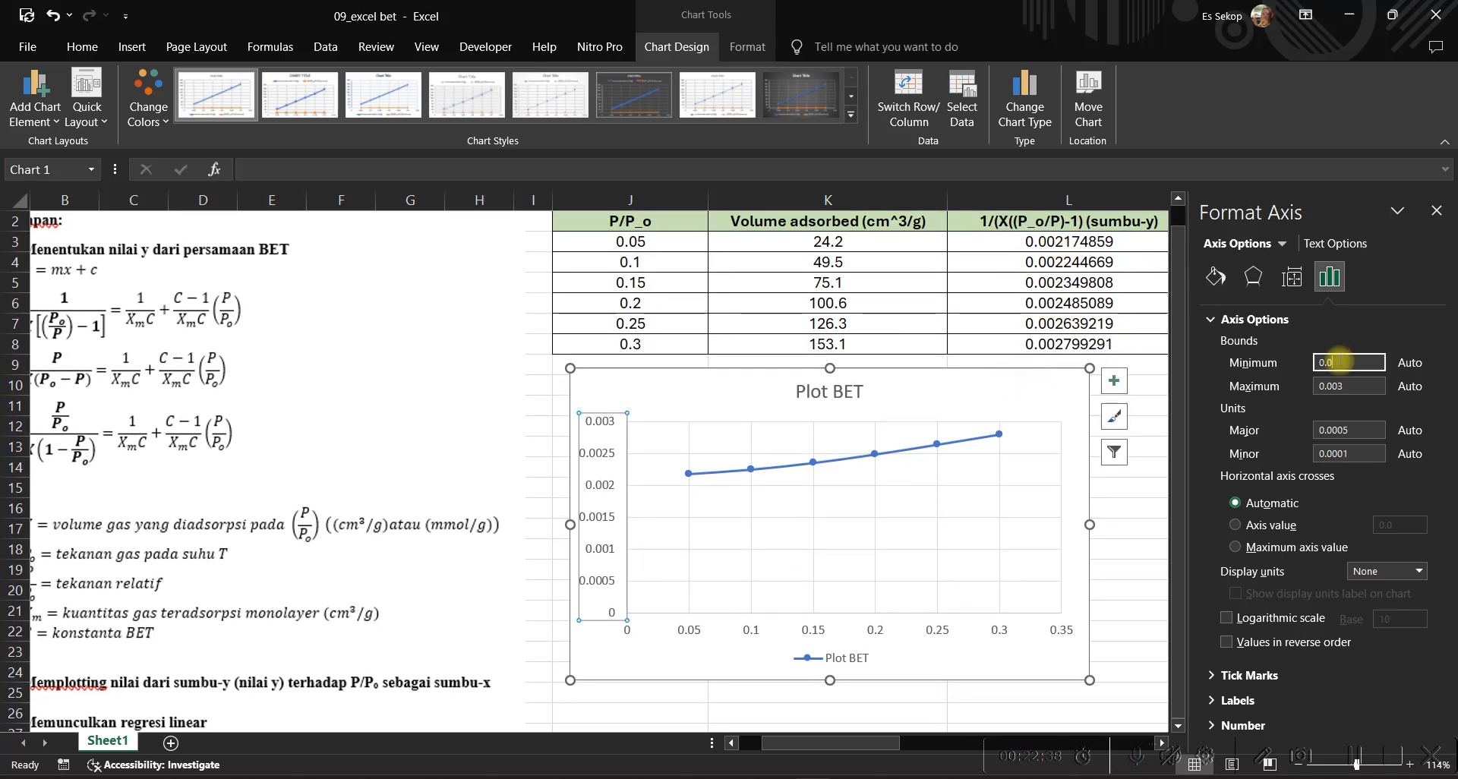
type("2")
key("Return")
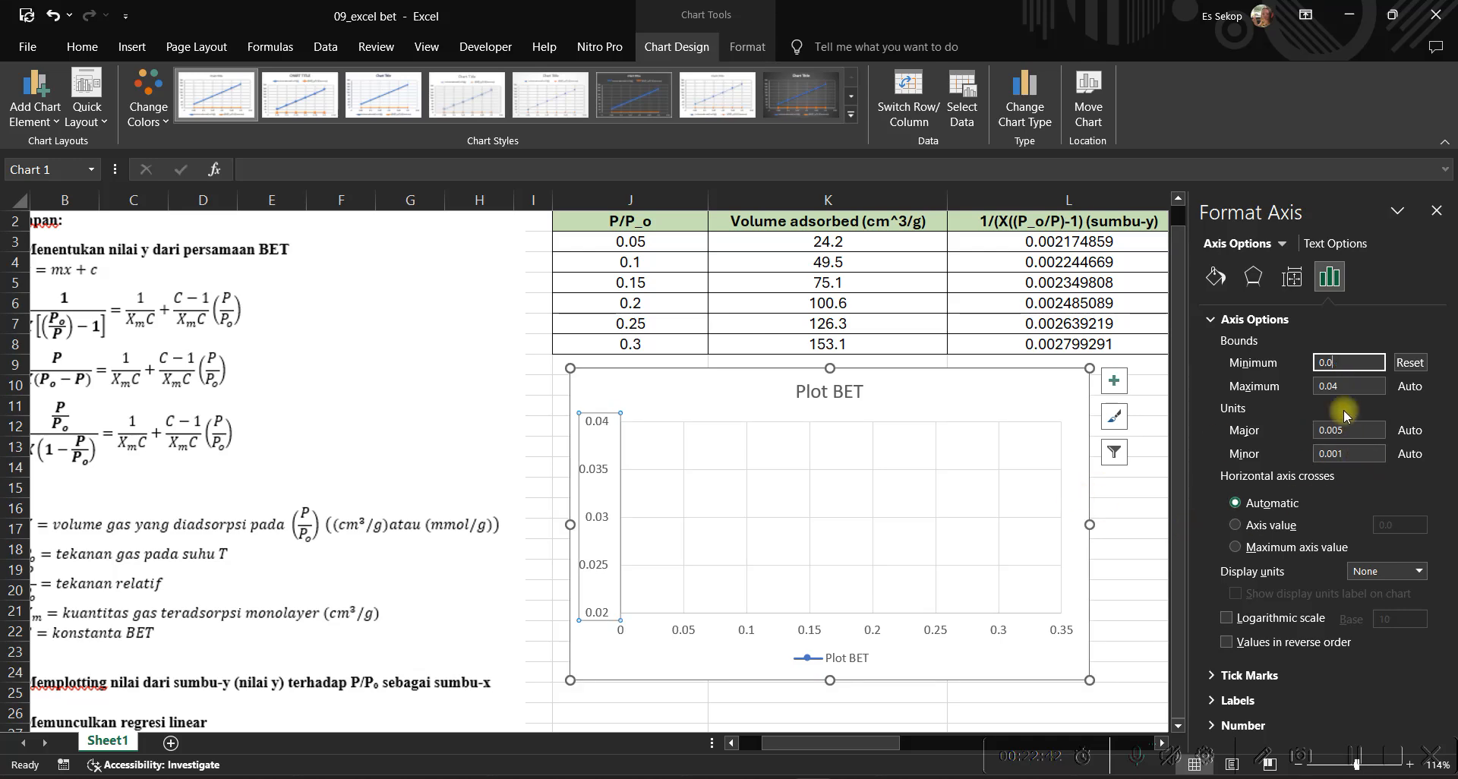
left_click(1410, 363)
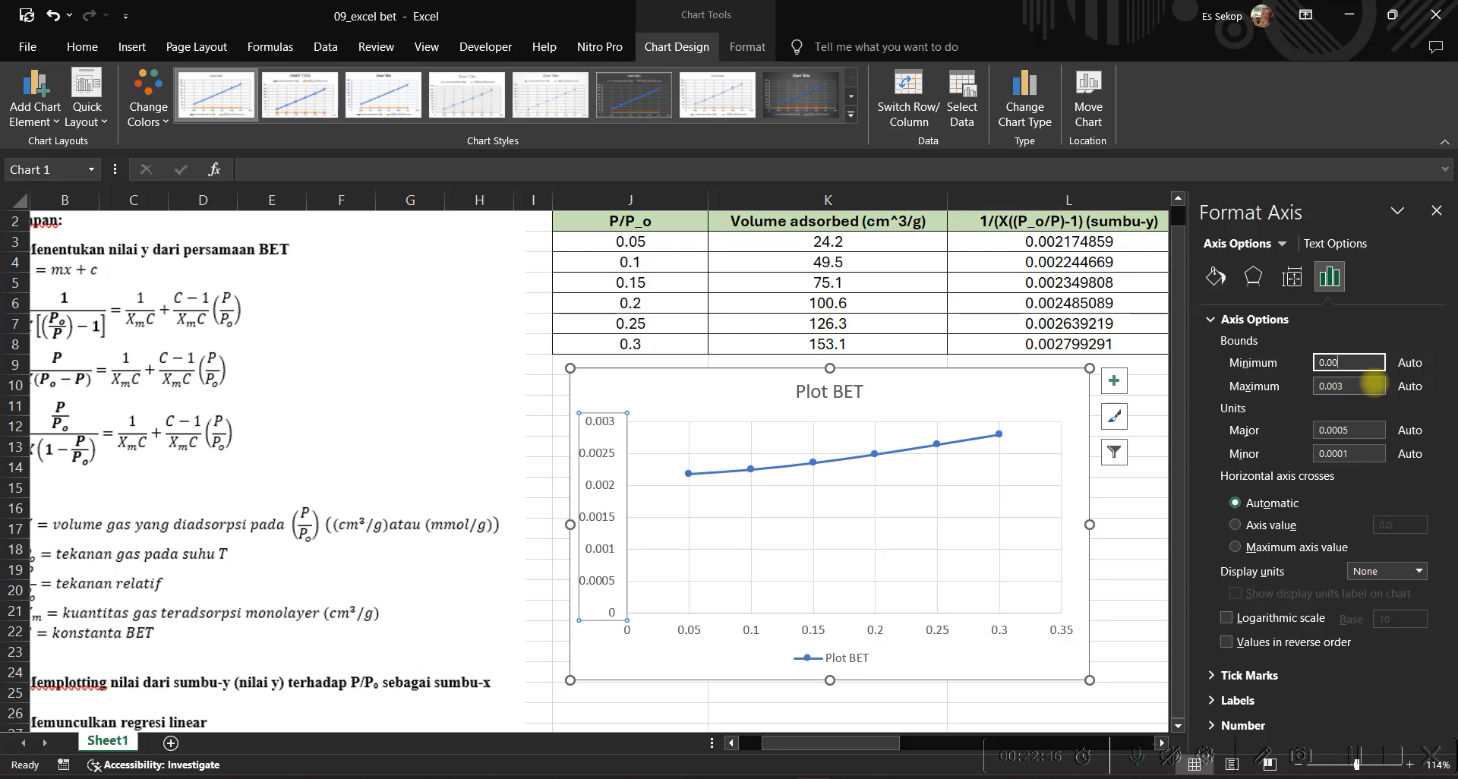
key("Return")
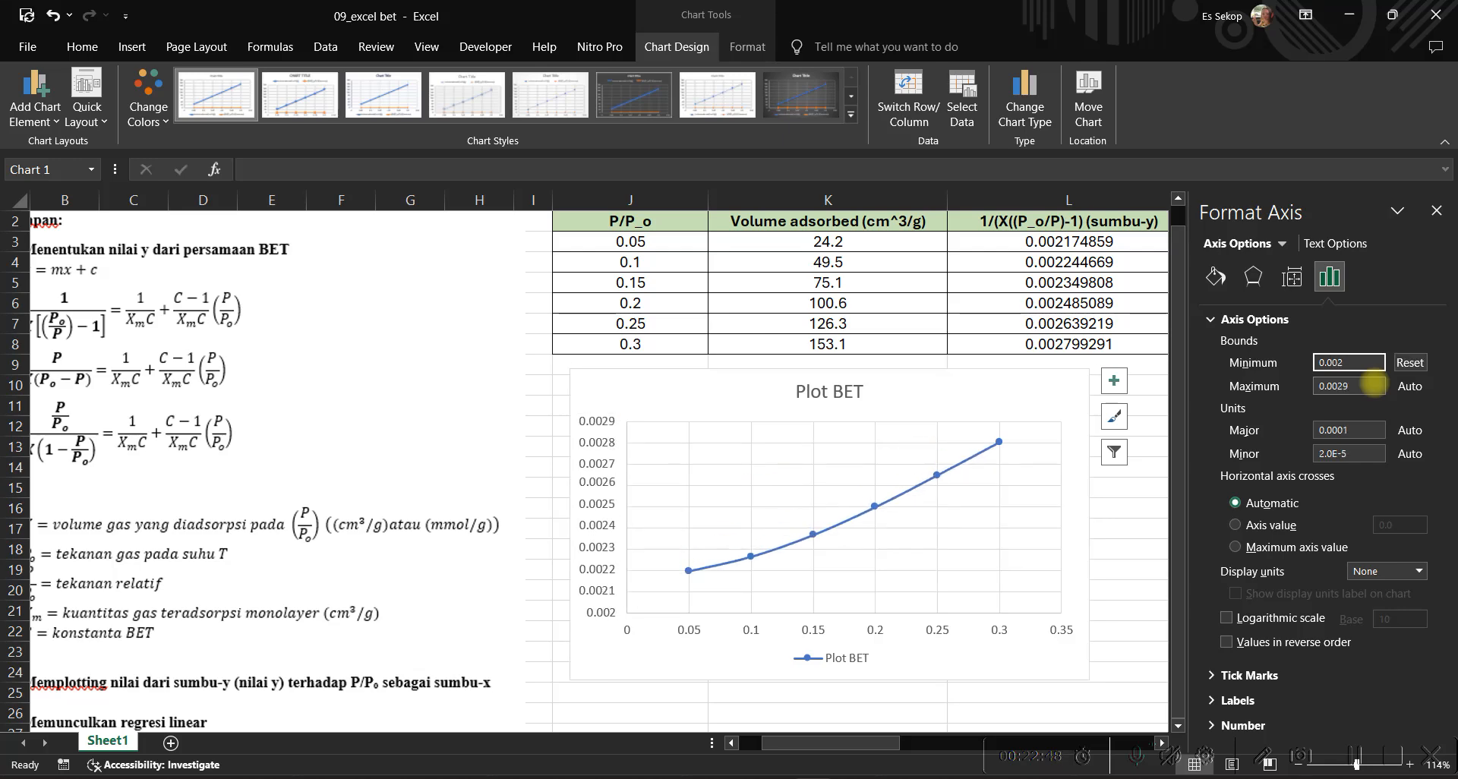
Set the horizontal axis minimum to 0.05 and the vertical axis minimum to 0.0021.
left_click(693, 632)
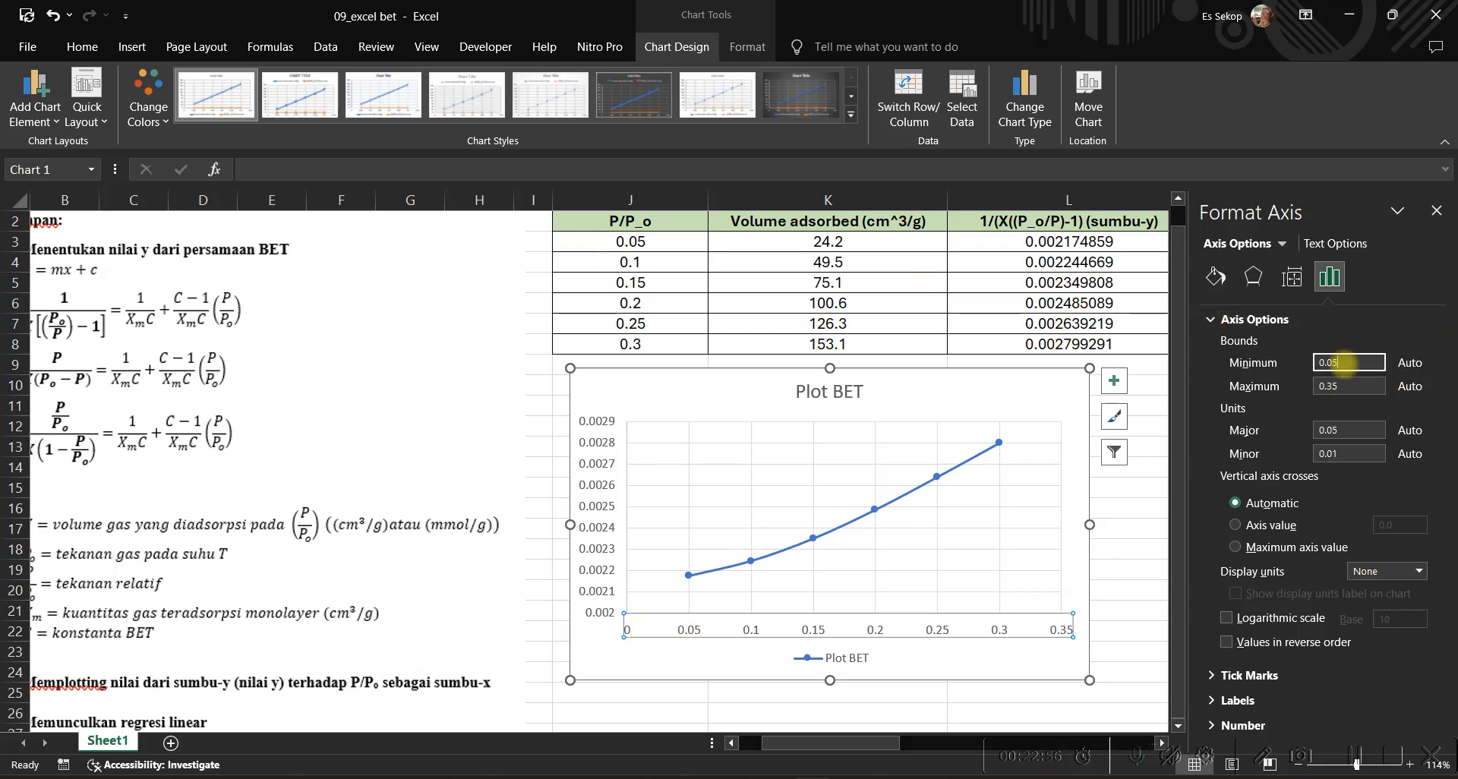
left_click(595, 570)
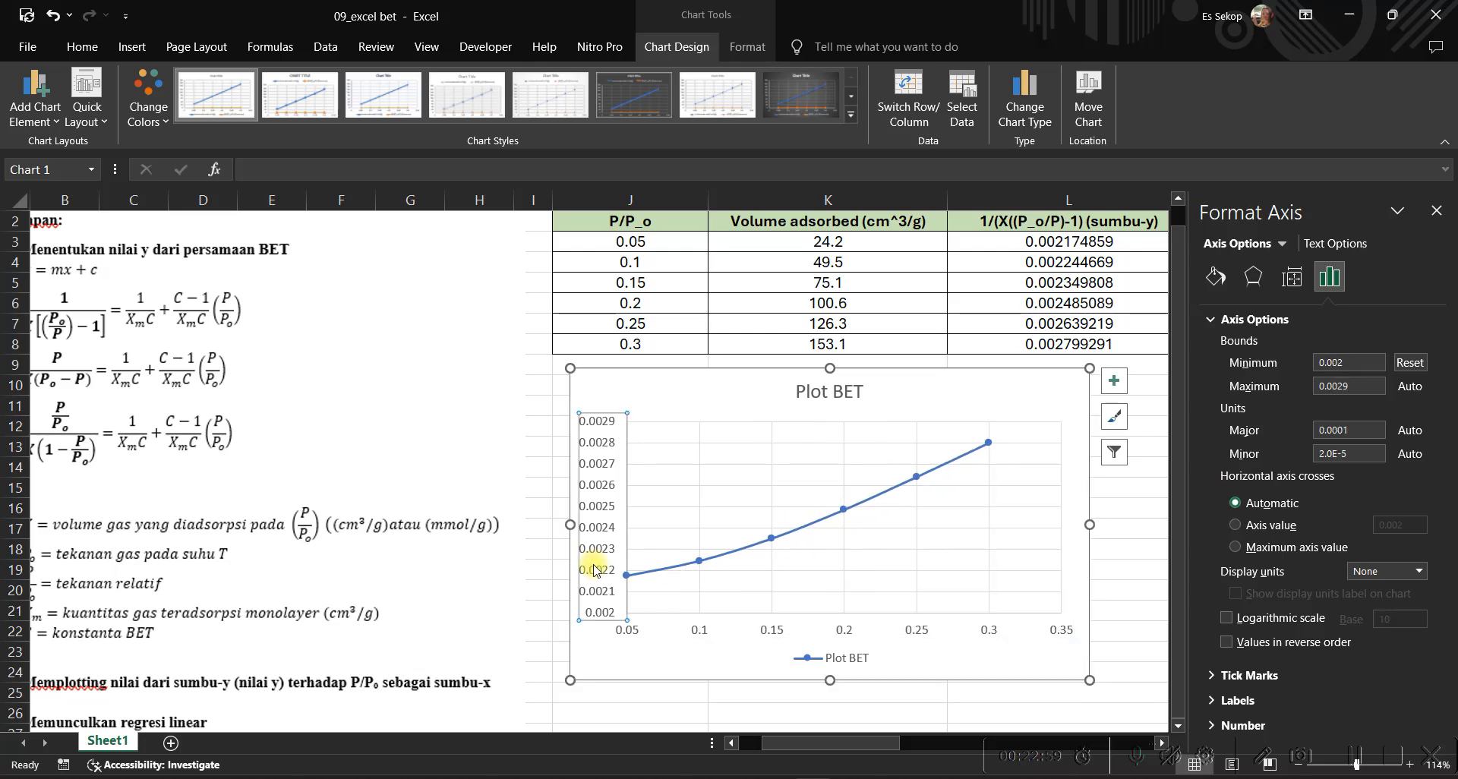
left_click(1355, 362)
type("1")
key("Return")
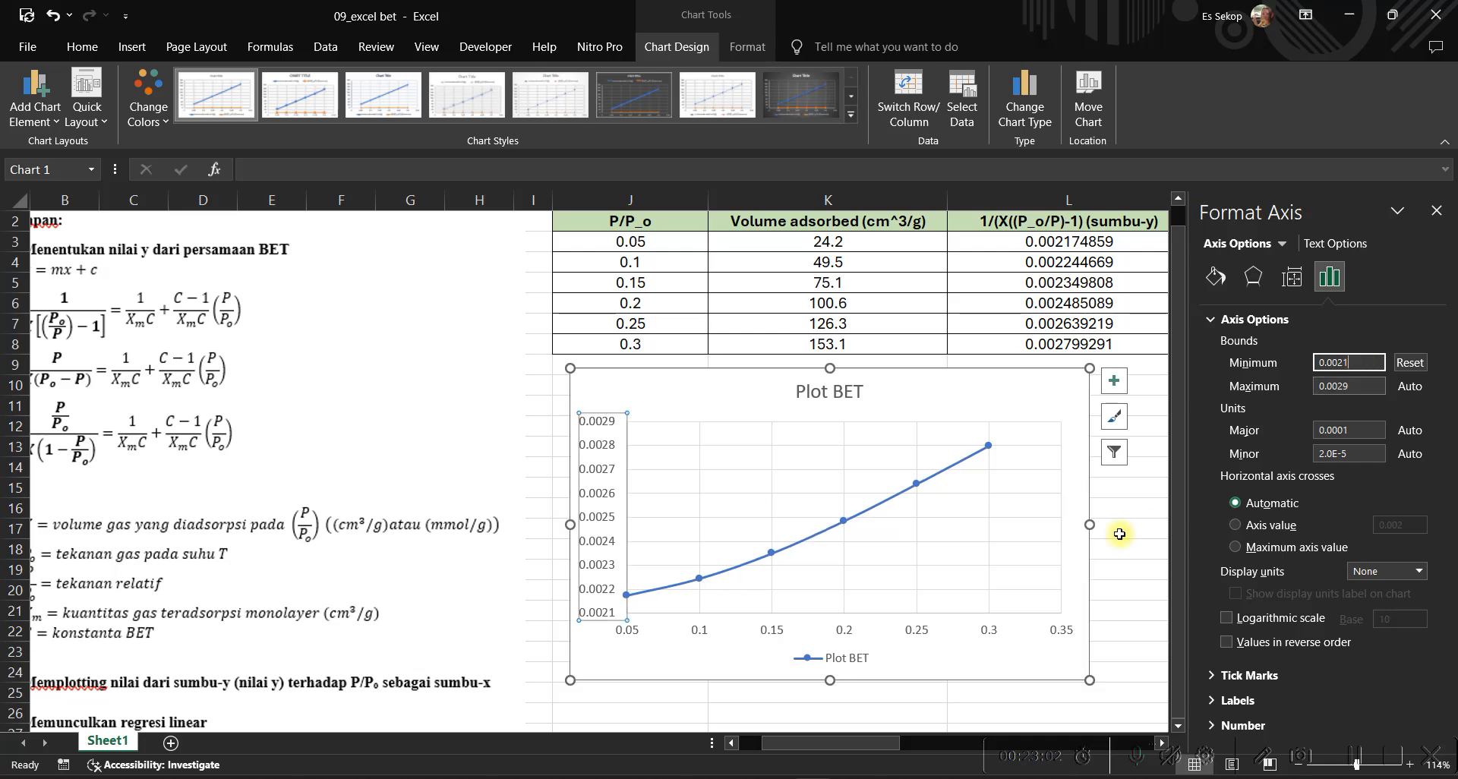
Set the maximum bound of the chart's horizontal axis to 0.3.
left_click(991, 637)
left_click(1344, 388)
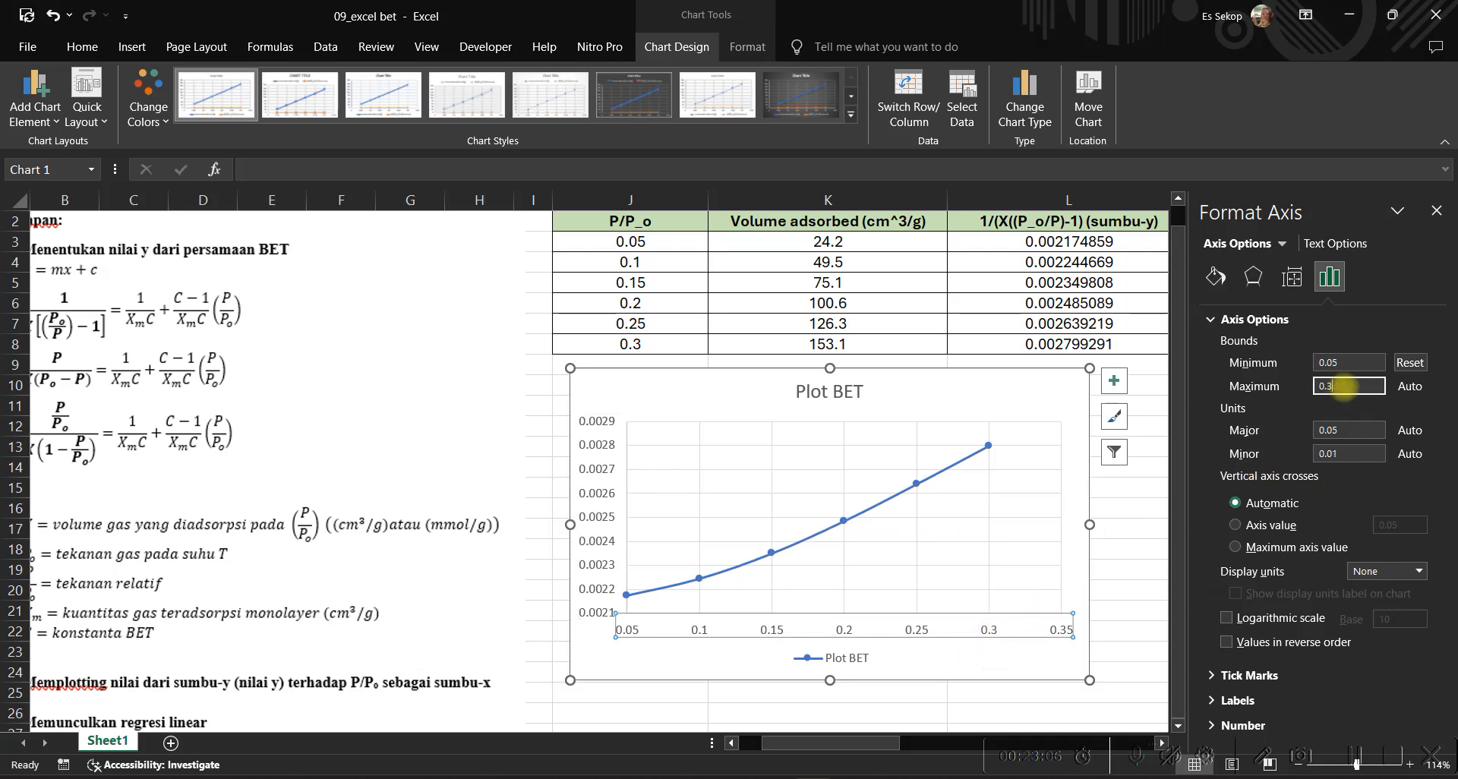
key("Return")
Set the vertical axis maximum to 0.00285 after trying 0.0027 and 0.0028, and deselect the chart.
left_click(612, 458)
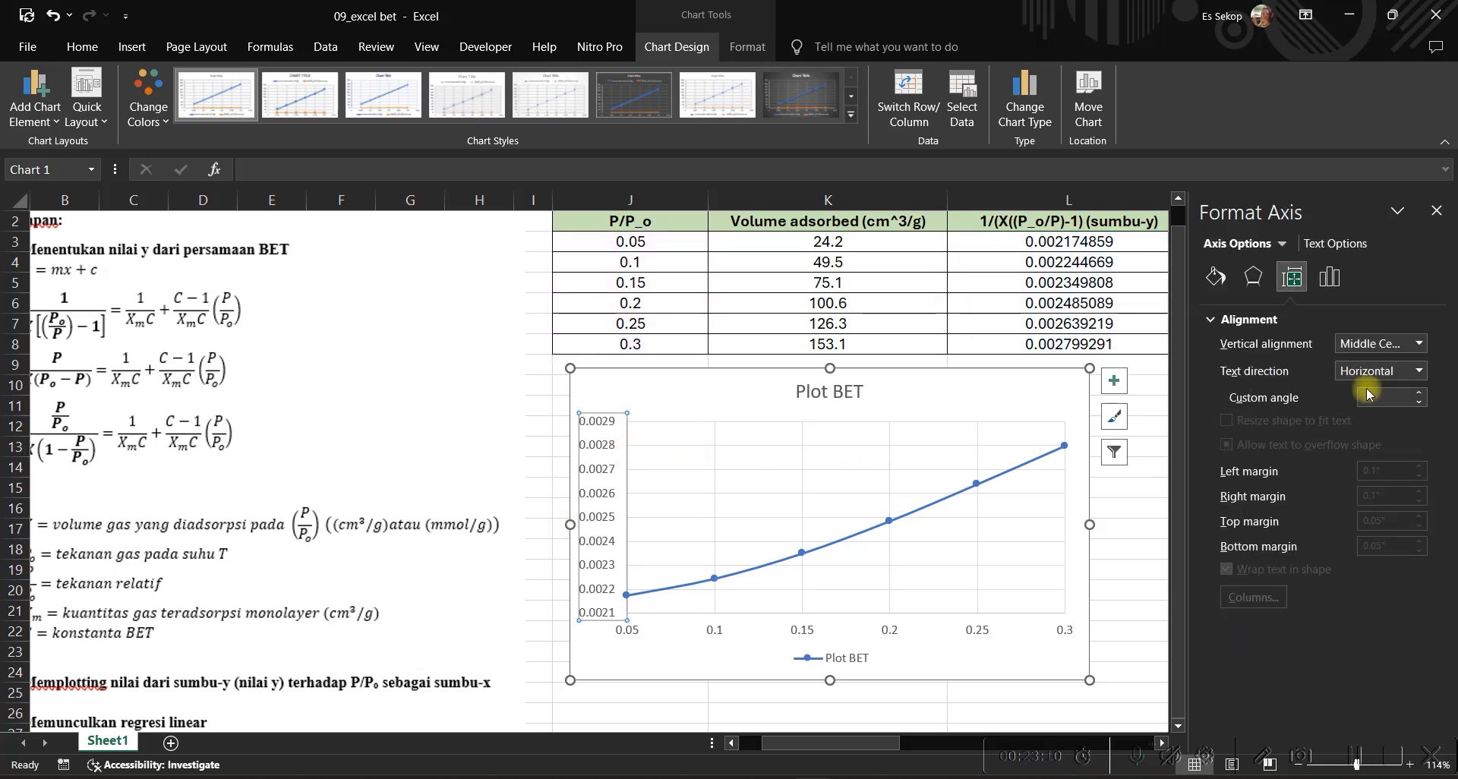
left_click(1330, 276)
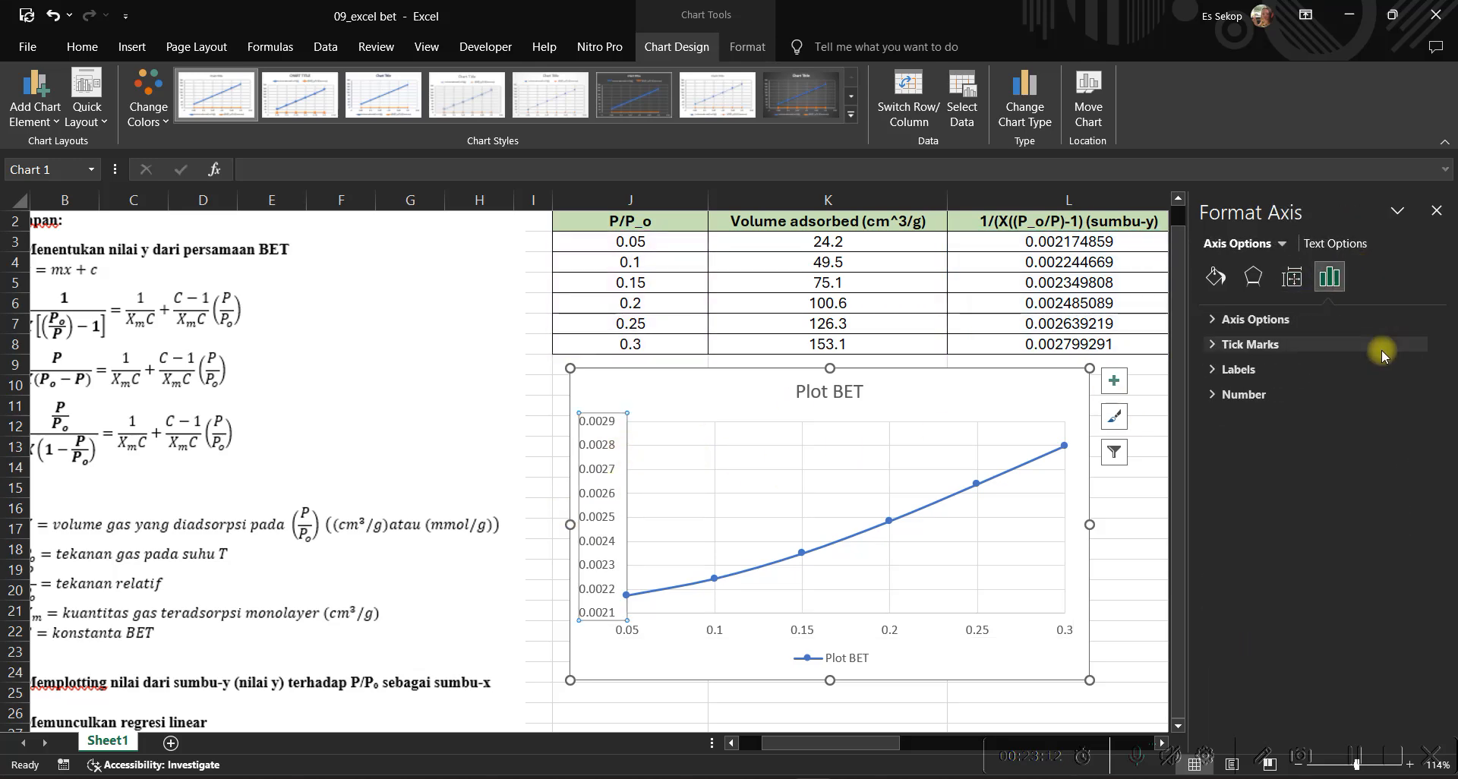
left_click(1256, 319)
left_click(1360, 364)
left_click(1362, 385)
type("7")
key("Return")
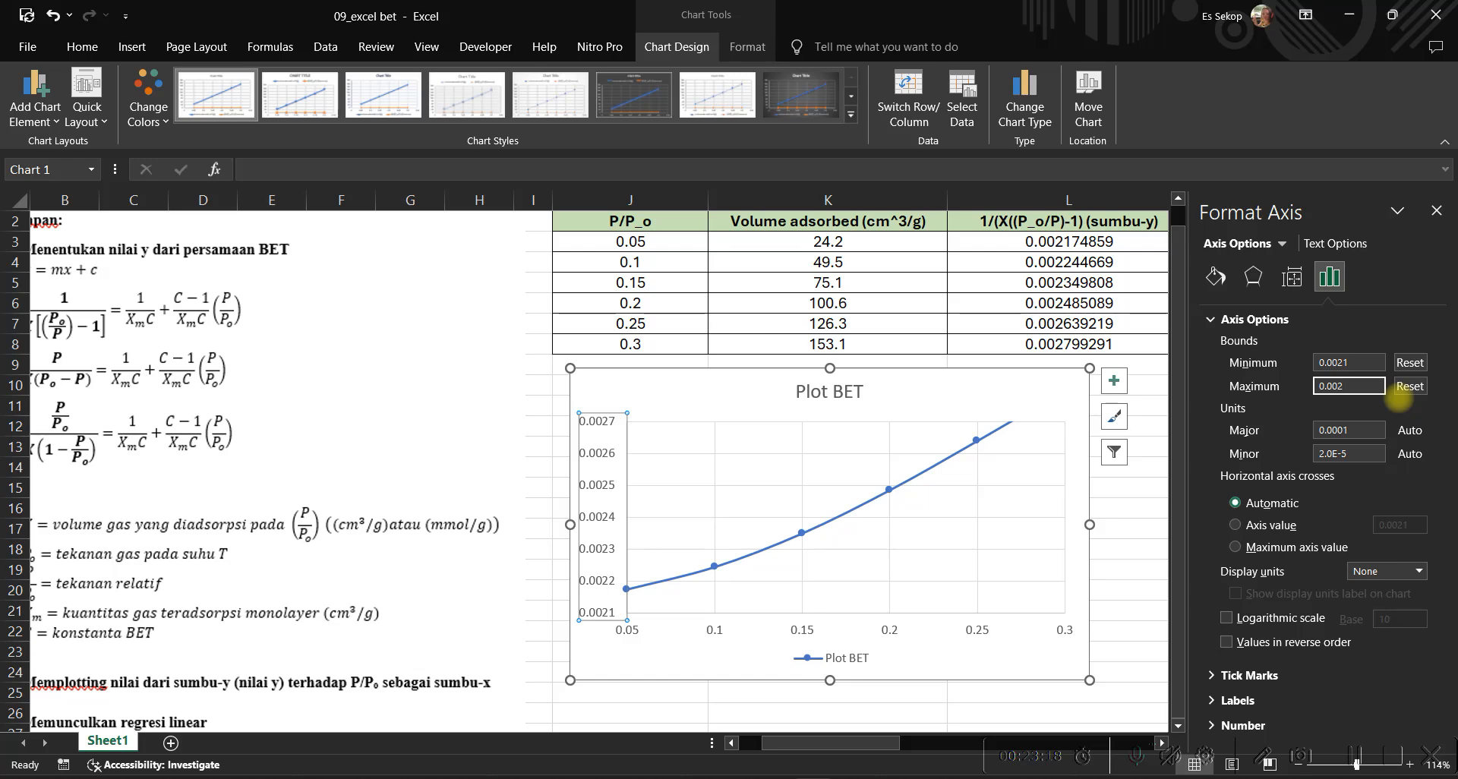
type("8")
key("Return")
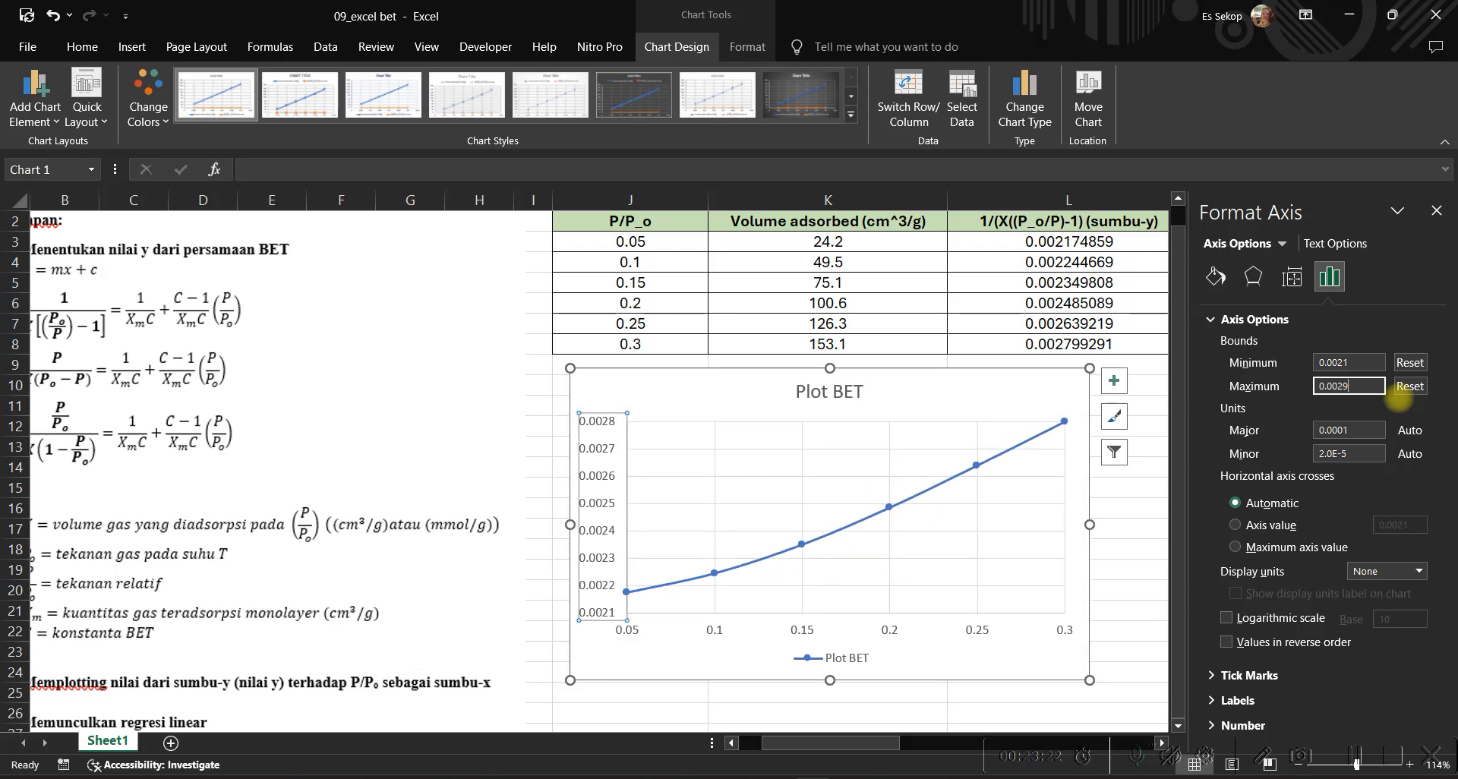
type("5")
key("Return")
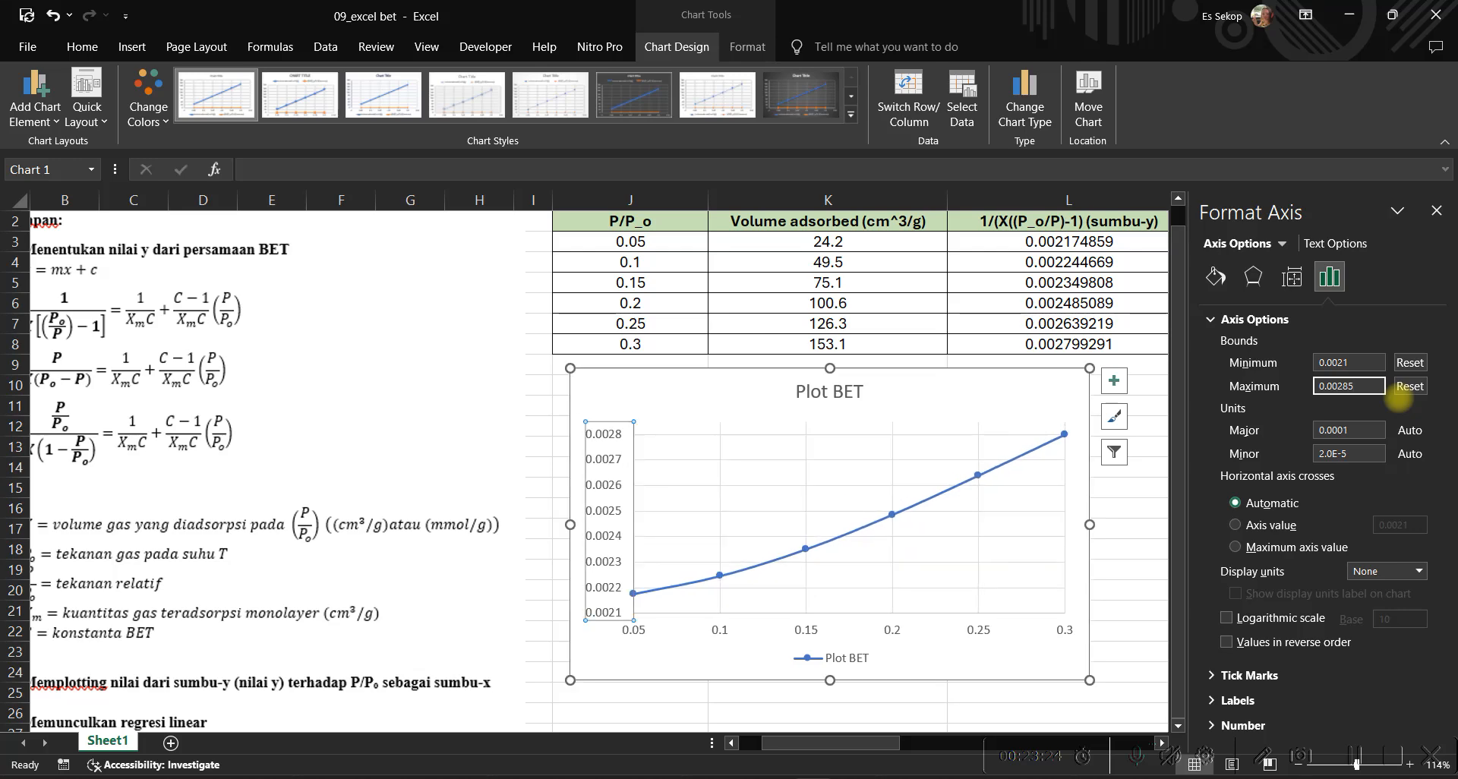
left_click(1150, 600)
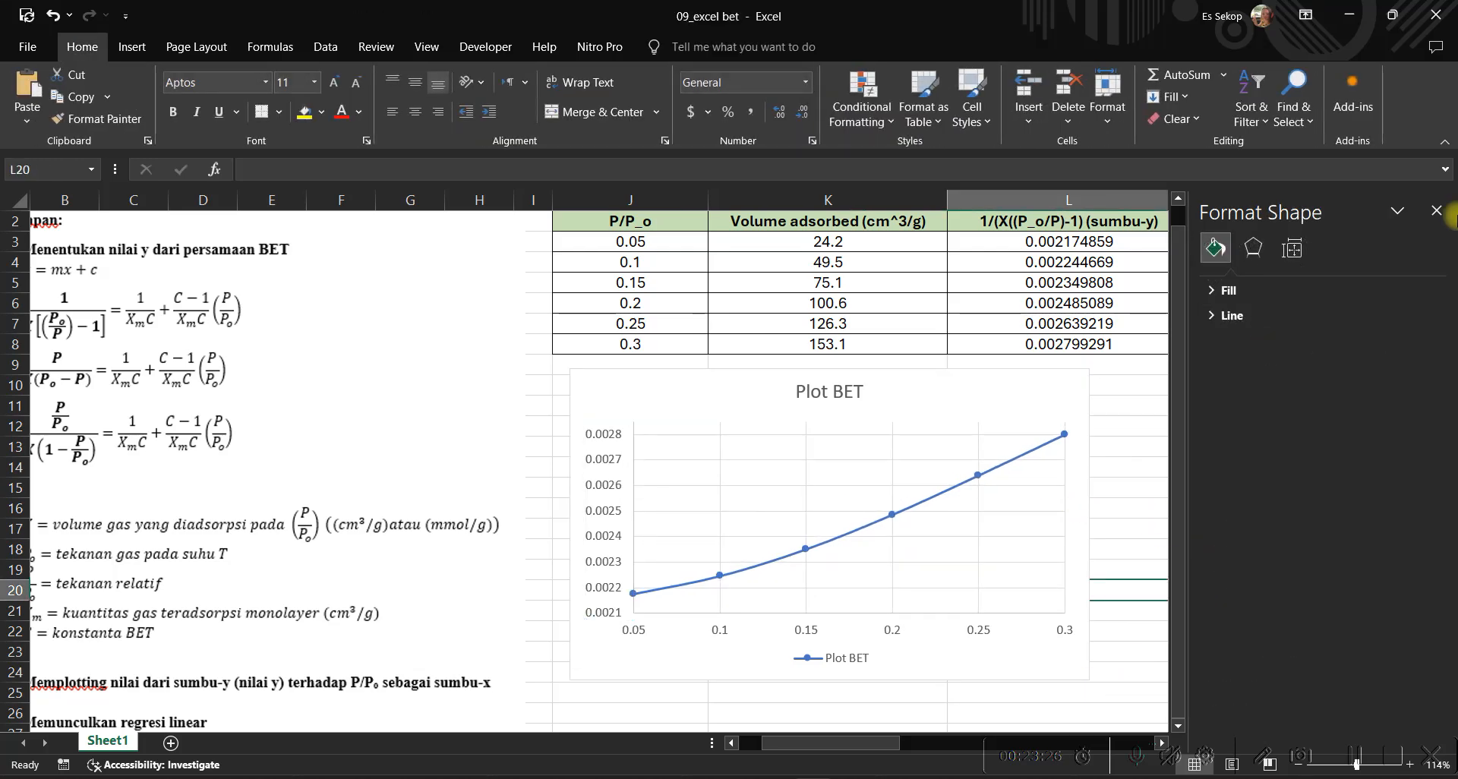
Apply the quick chart layout that adds axis titles and a linear trendline with its equation and R² value.
left_click(1001, 393)
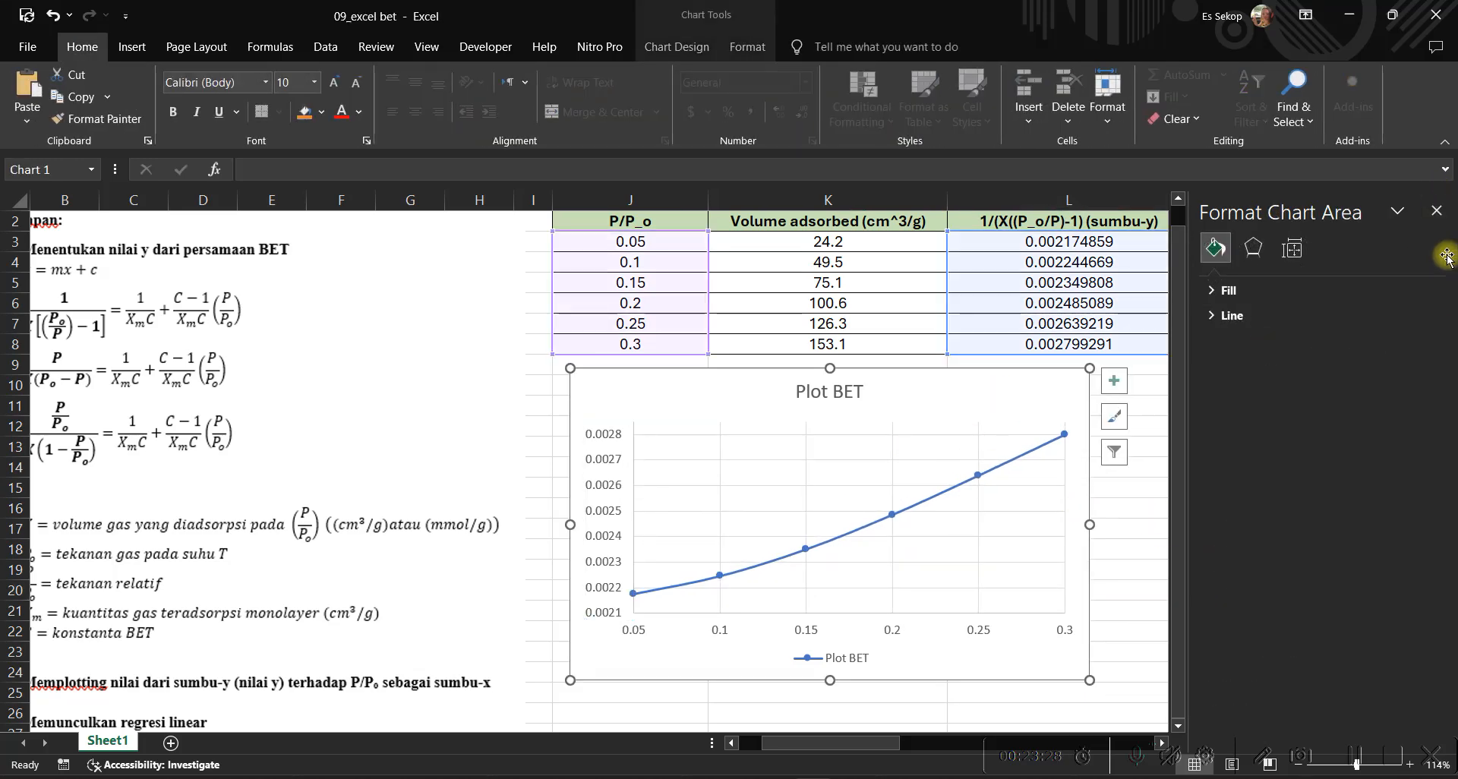
left_click(748, 46)
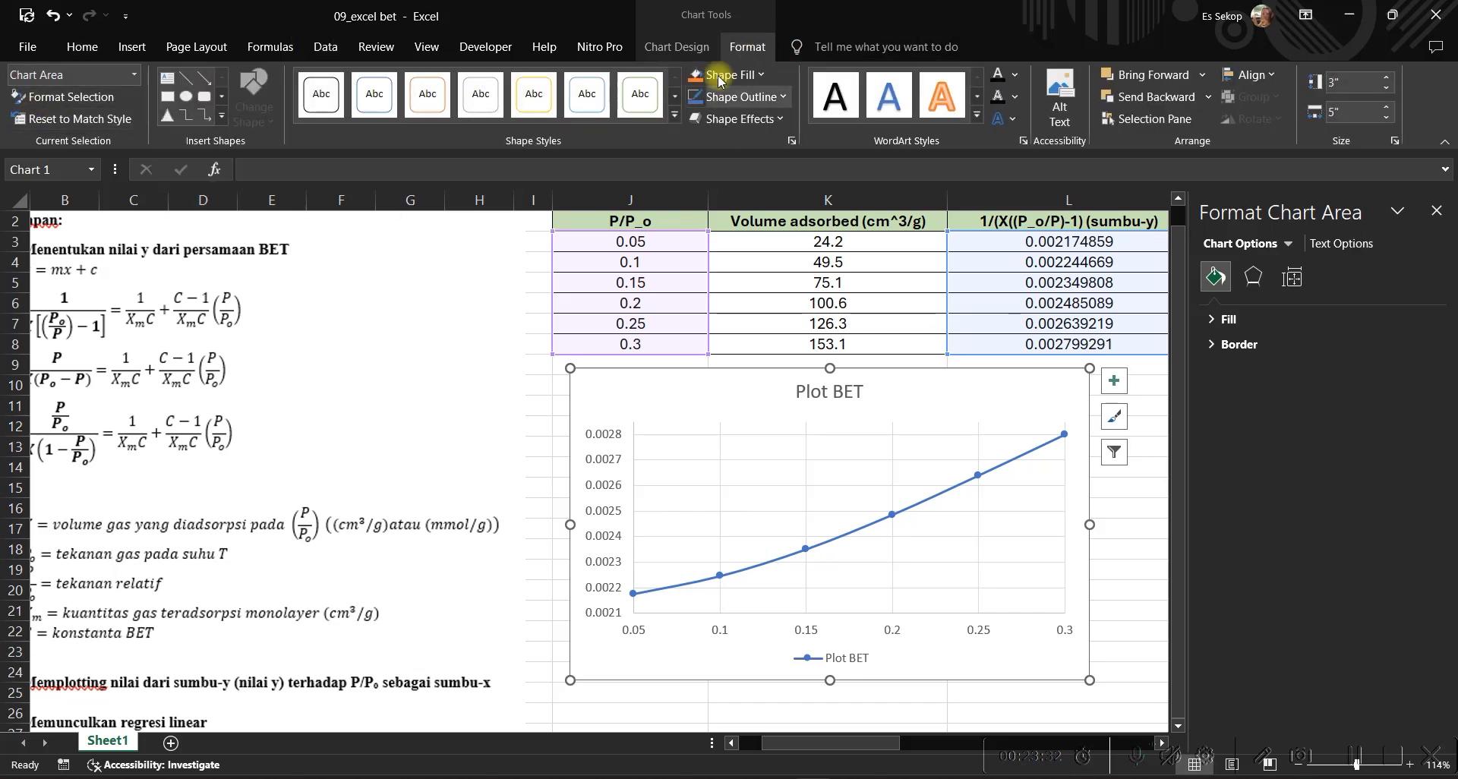
left_click(677, 47)
left_click(87, 107)
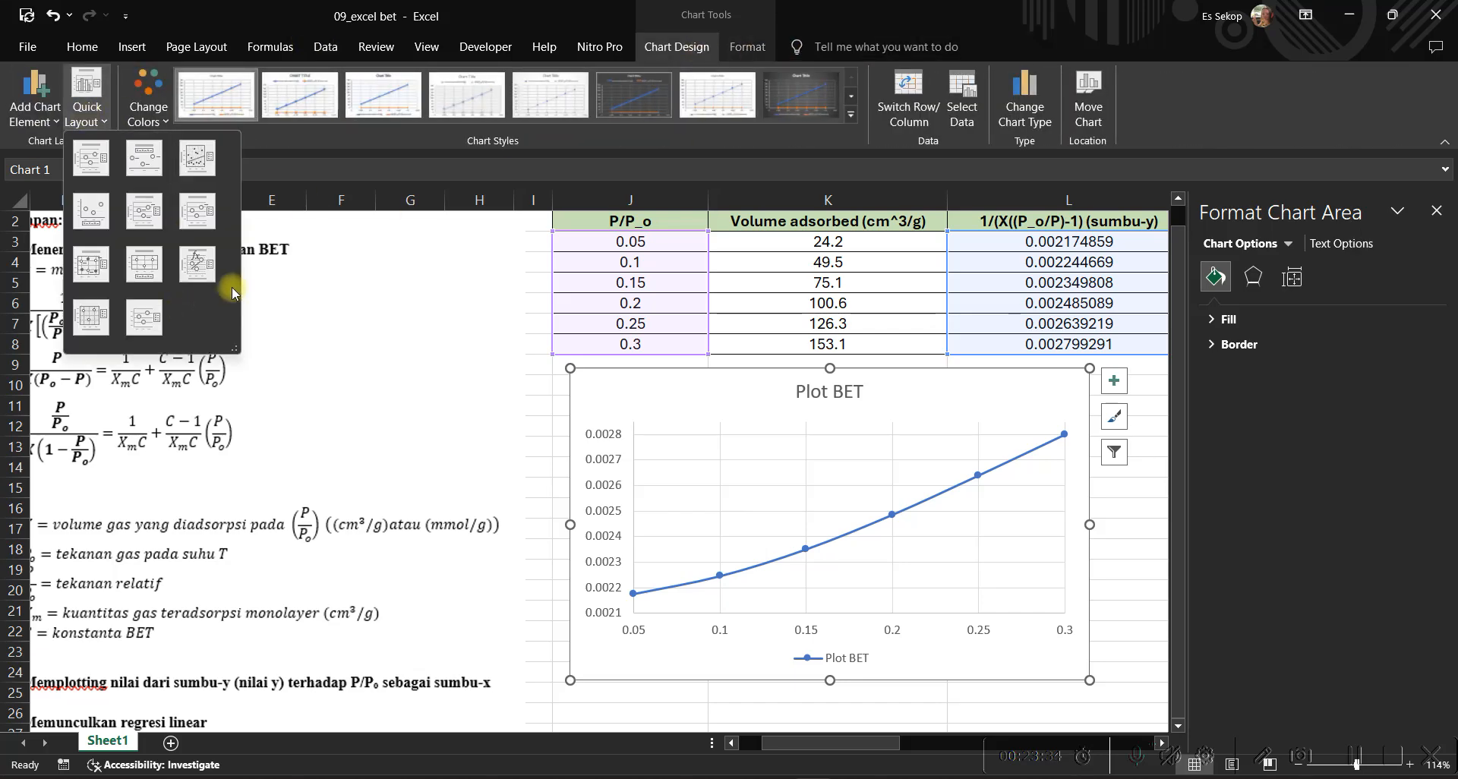
left_click(200, 262)
Delete the chart legend and move the trendline equation label into the empty area beneath the curve.
left_click(1033, 558)
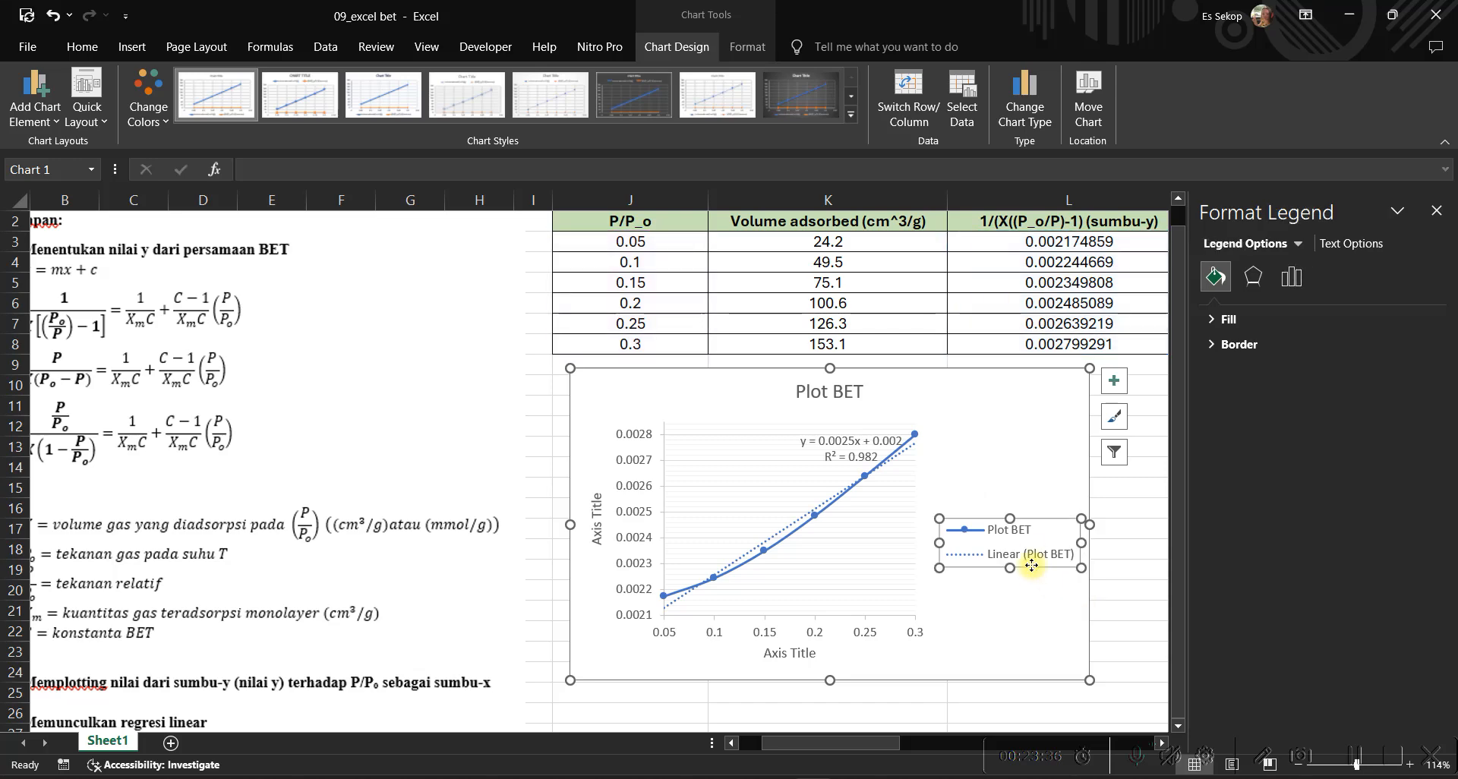
key("Delete")
left_click(998, 446)
left_click_drag(1011, 431, 934, 546)
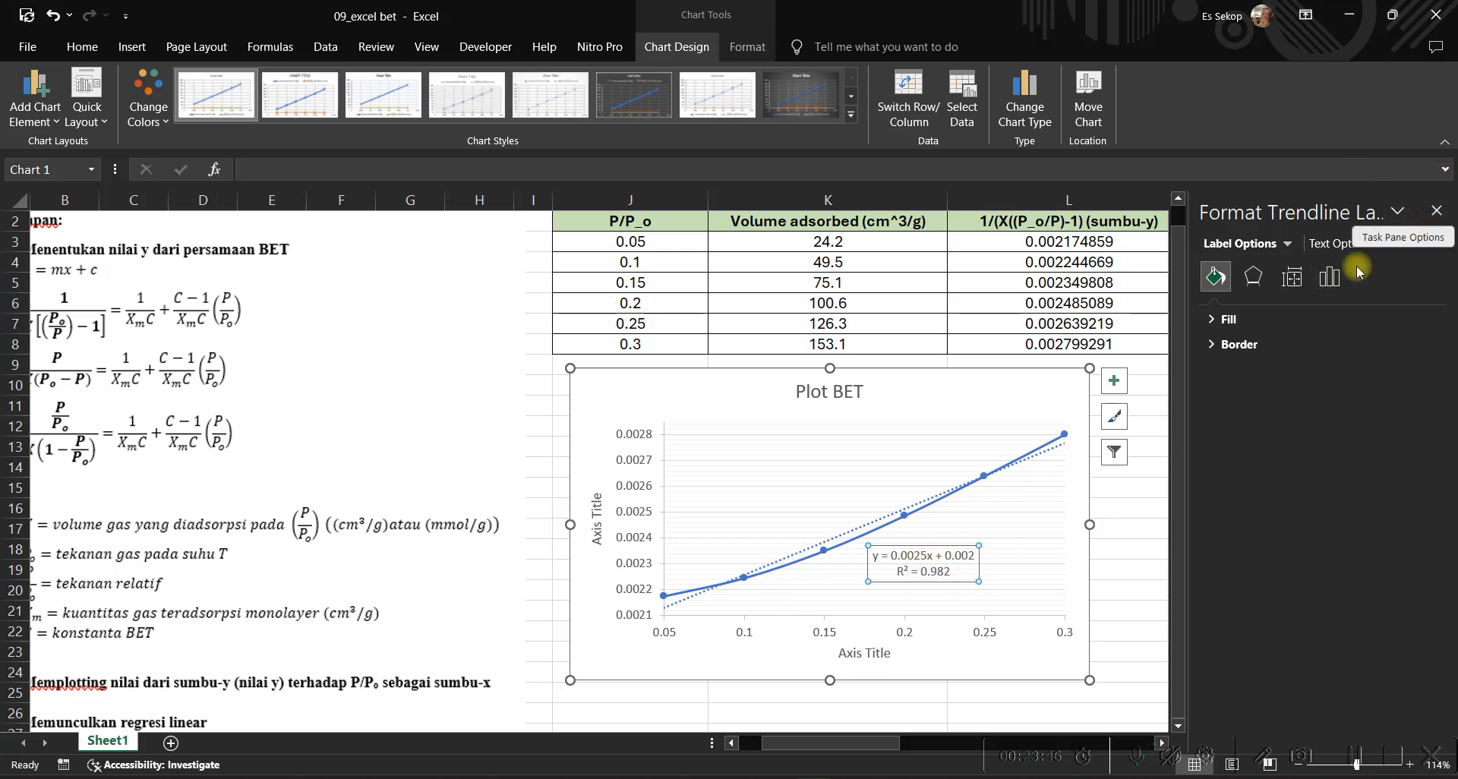
Format the trendline equation label as Number with 9 decimal places and move it further right, clear of the curve.
left_click(1330, 277)
left_click(1298, 362)
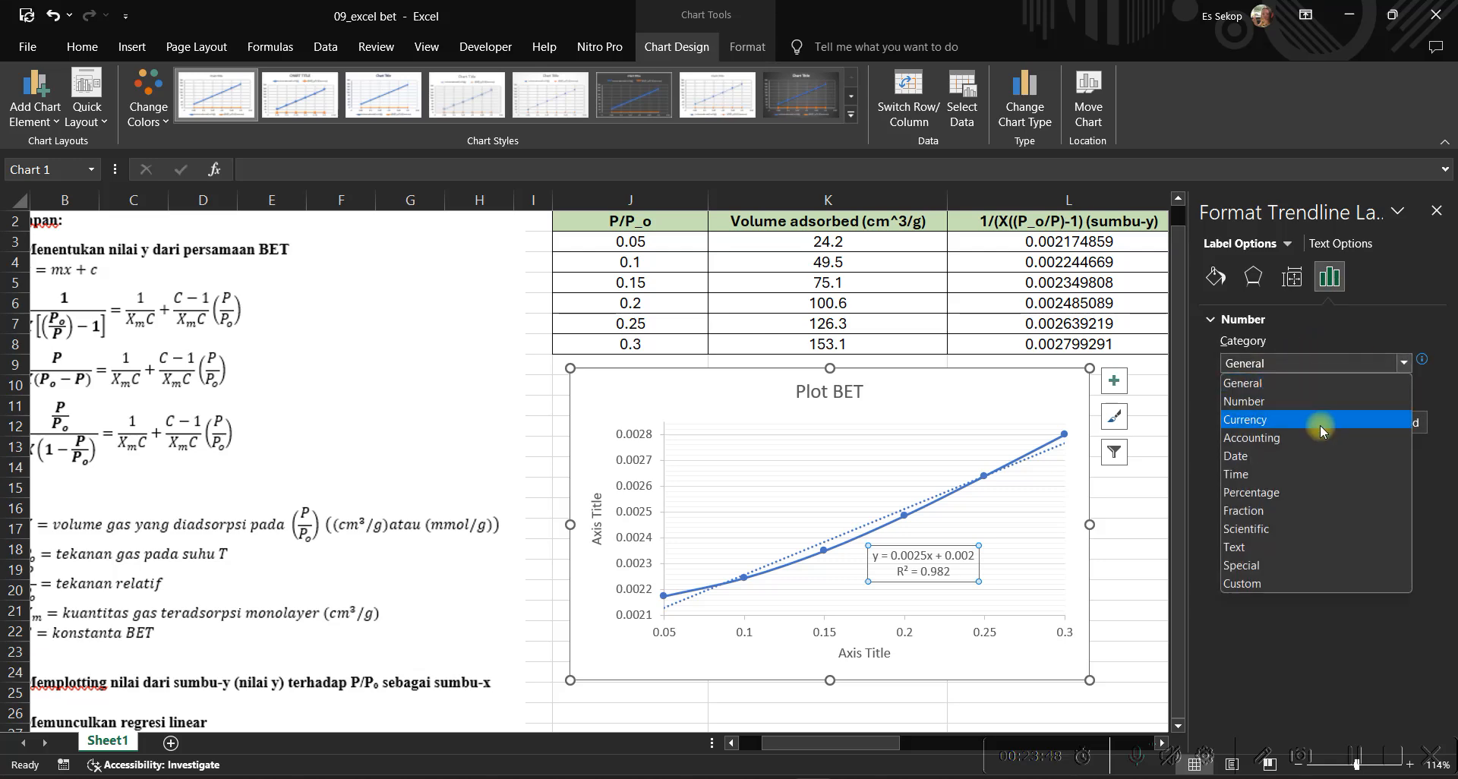
left_click(1302, 403)
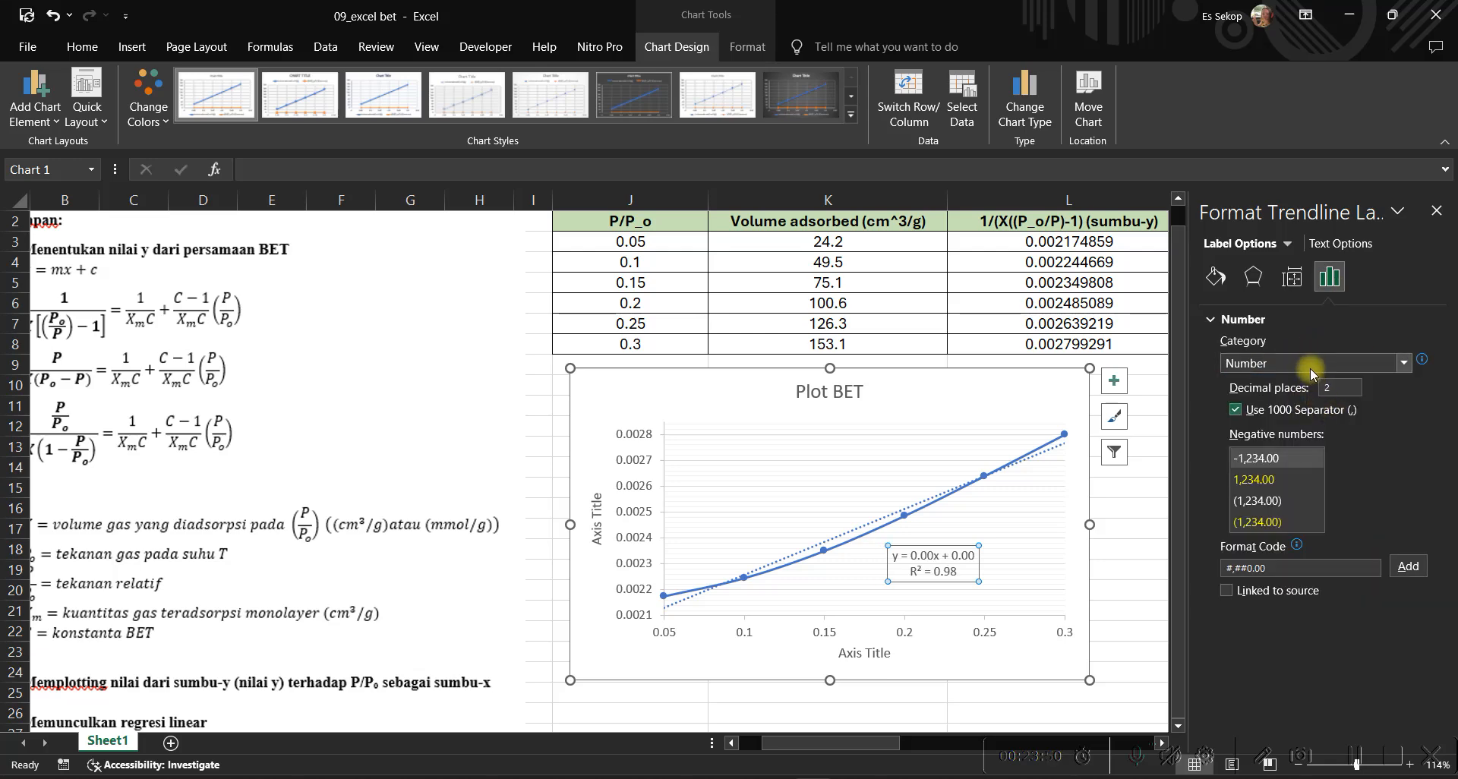
left_click(1337, 364)
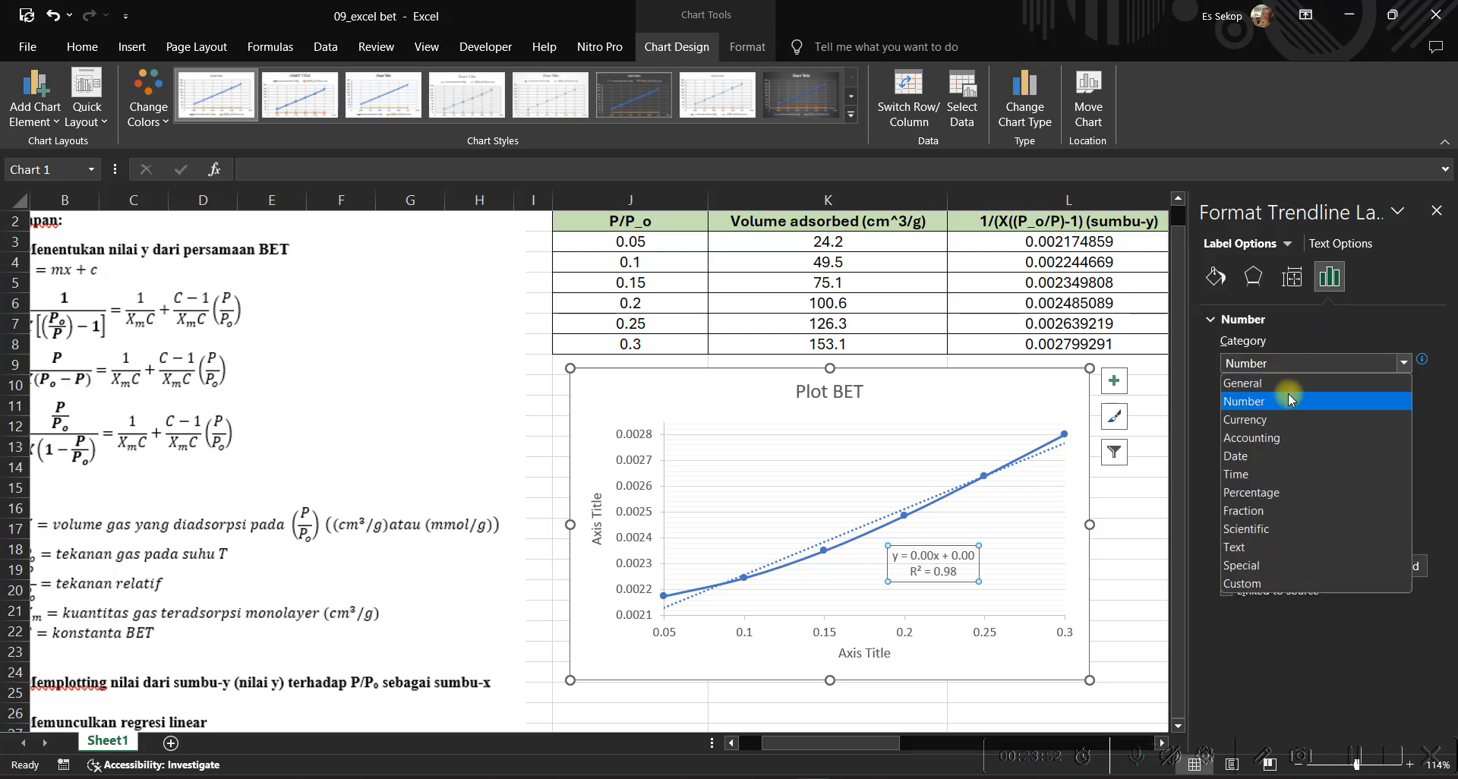
left_click(1286, 400)
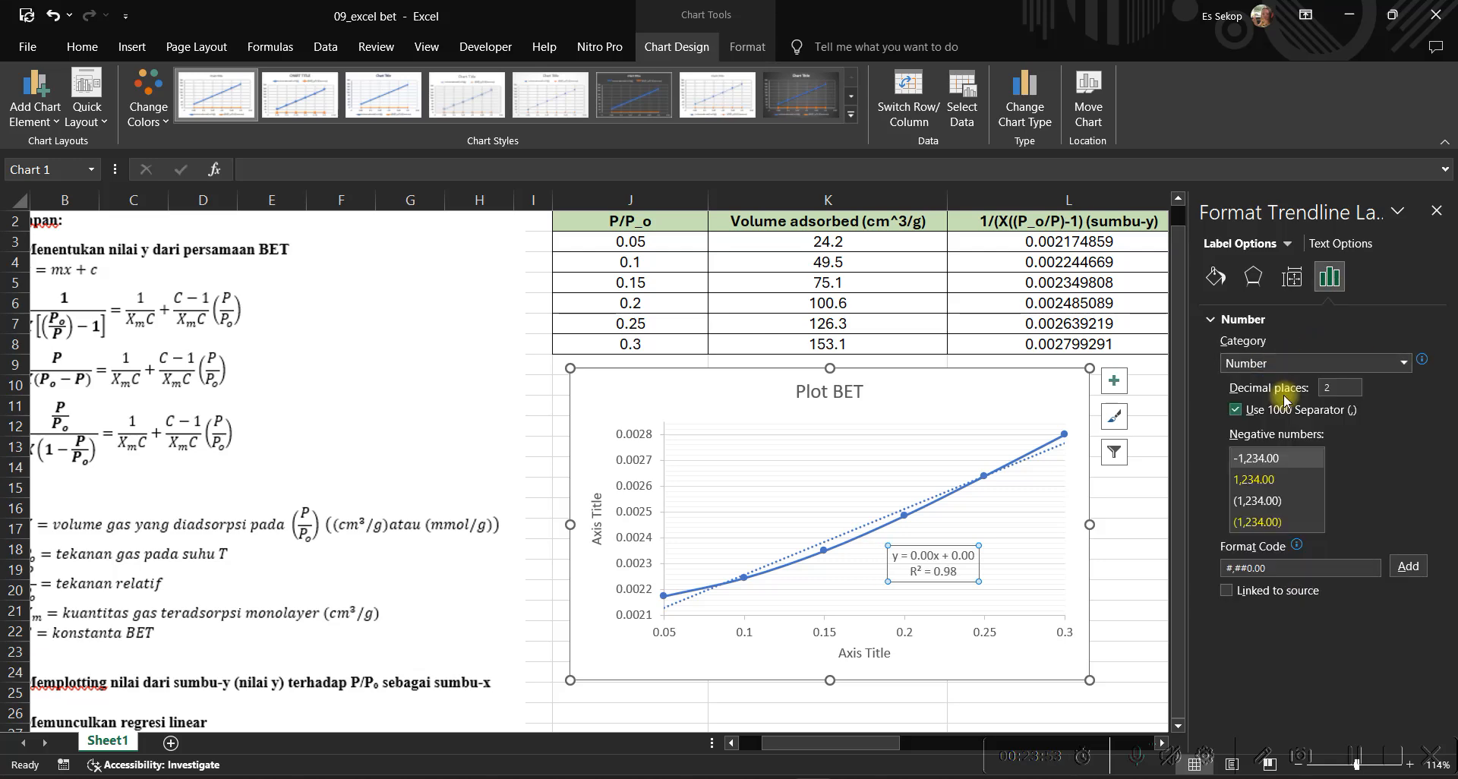
left_click(1358, 757)
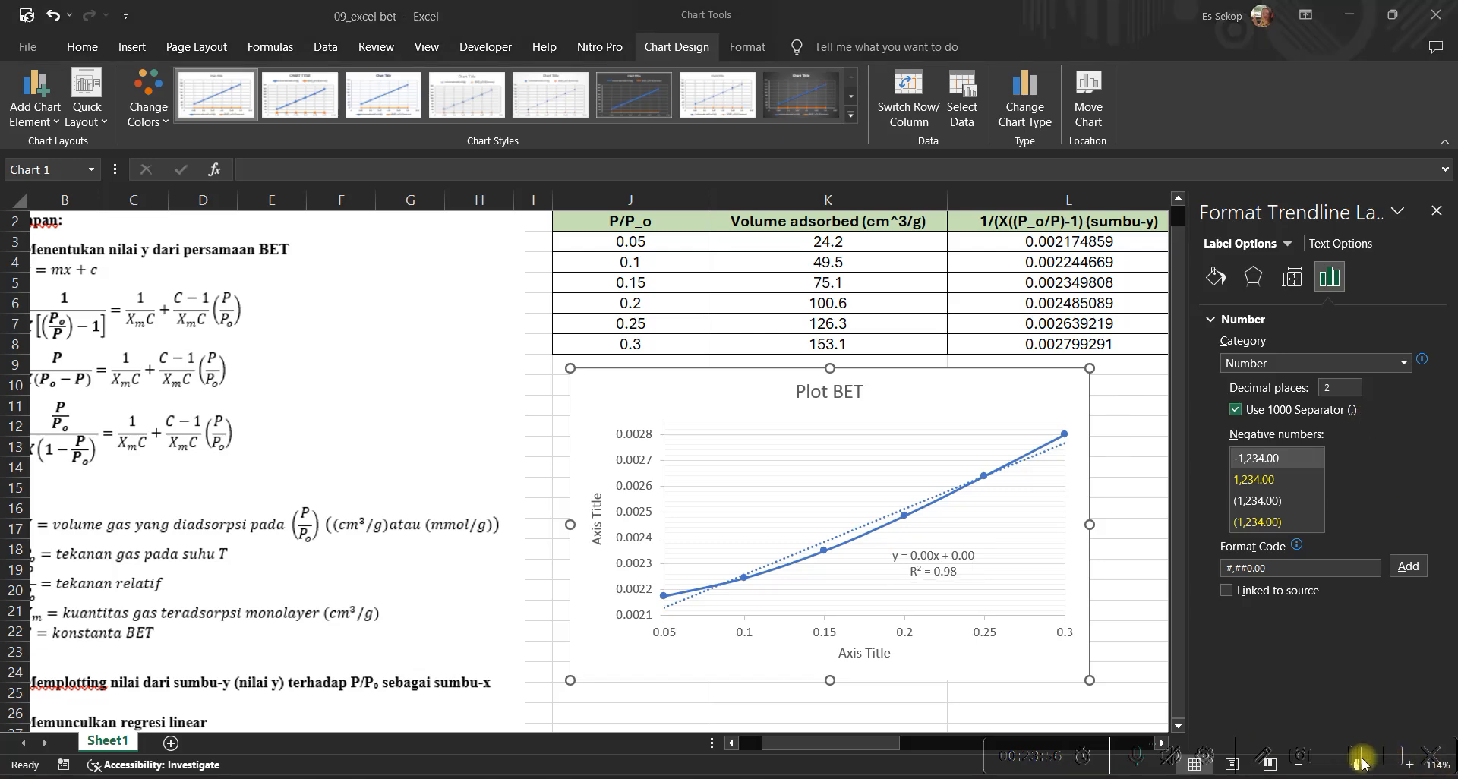
left_click(1340, 386)
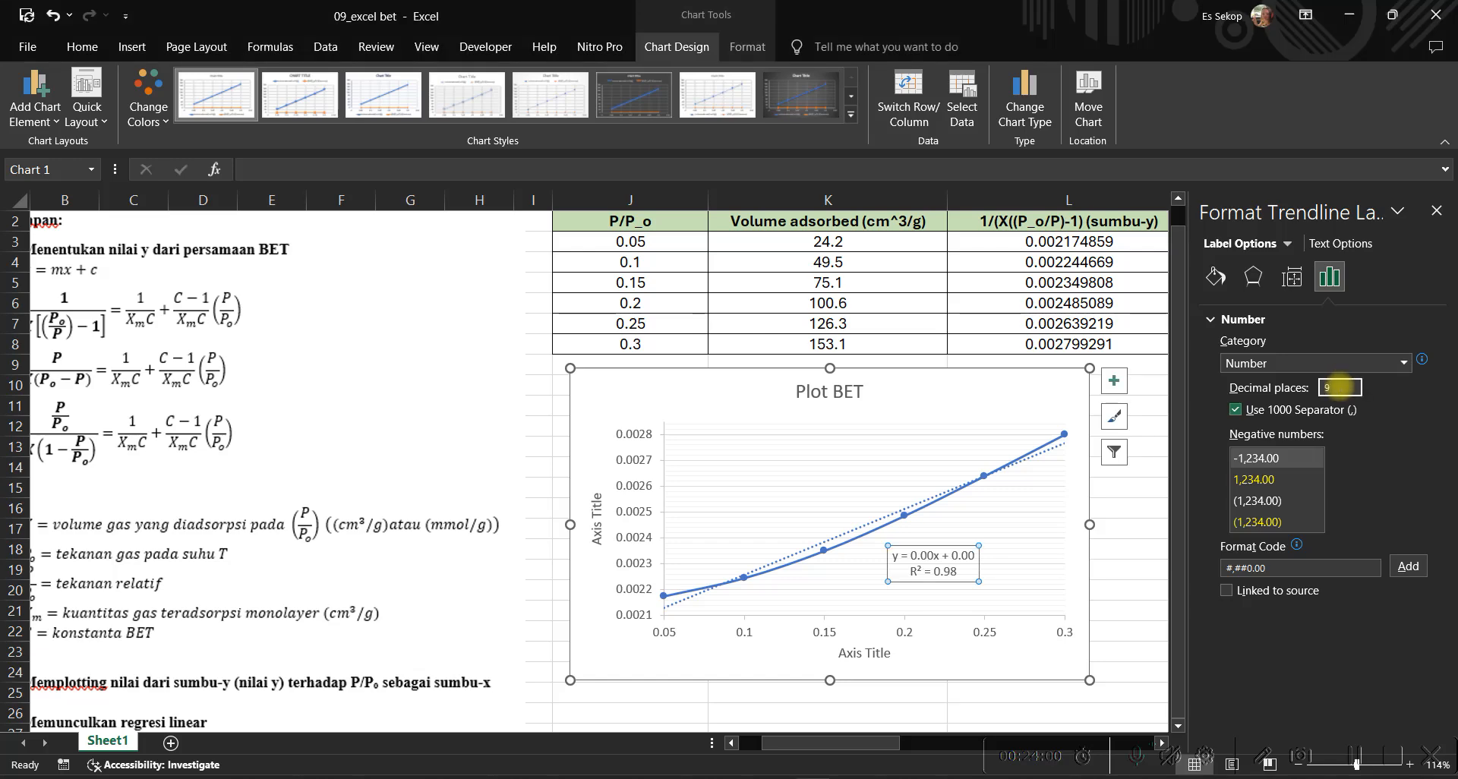
key("Return")
left_click_drag(955, 579, 1012, 591)
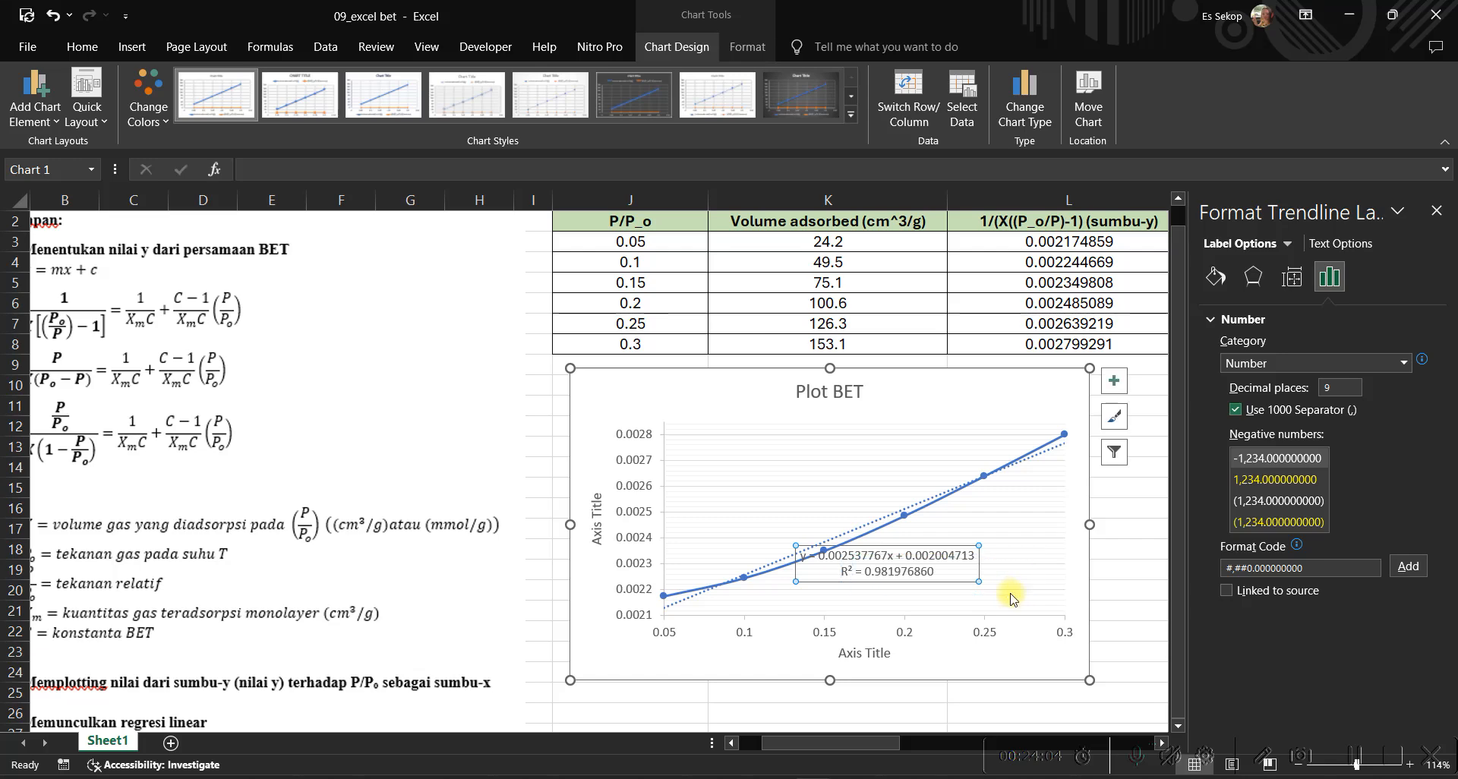
Title the chart's vertical axis 1/(X((P_o/P)-1)), copying that expression from the header in L2 without the sumbu-y suffix.
left_click(1122, 591)
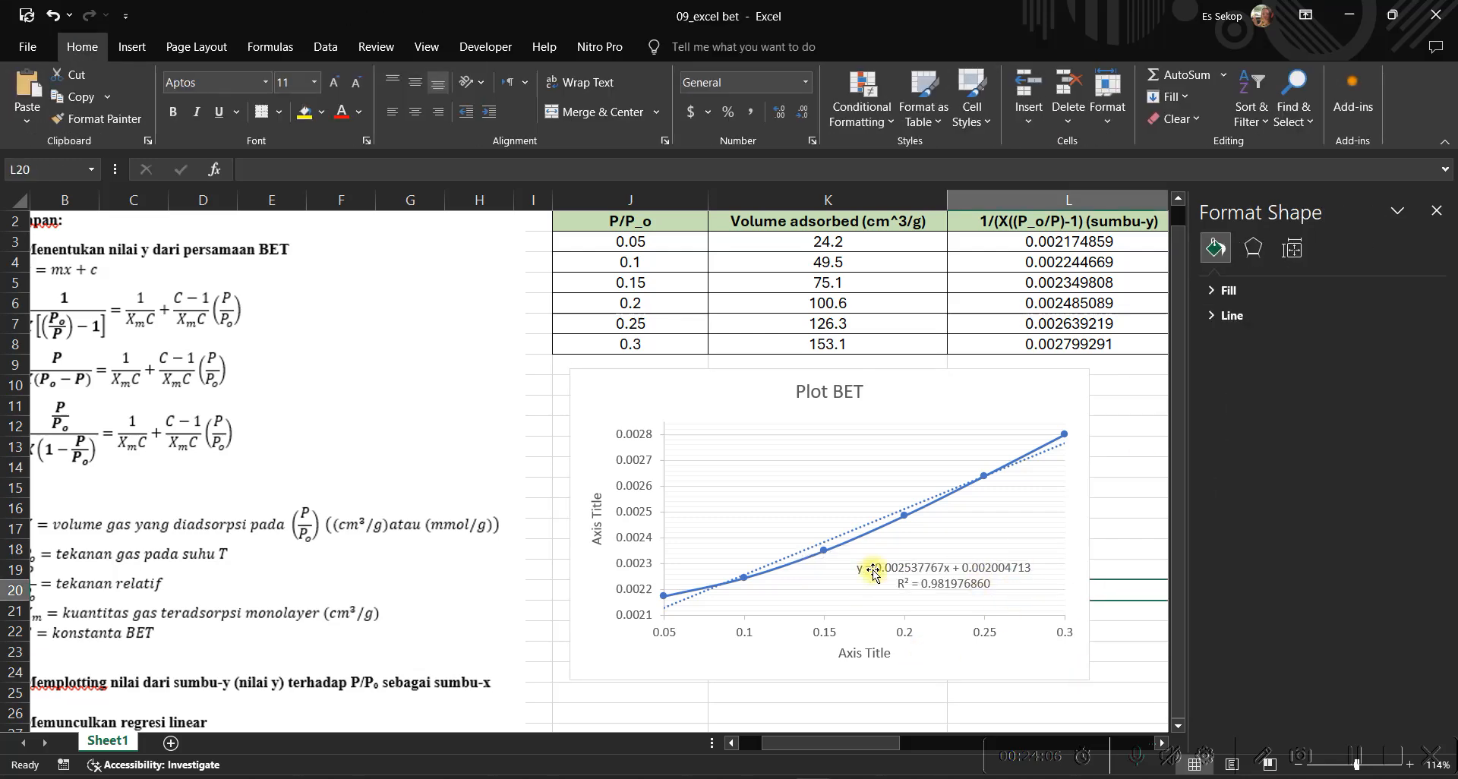
left_click(607, 534)
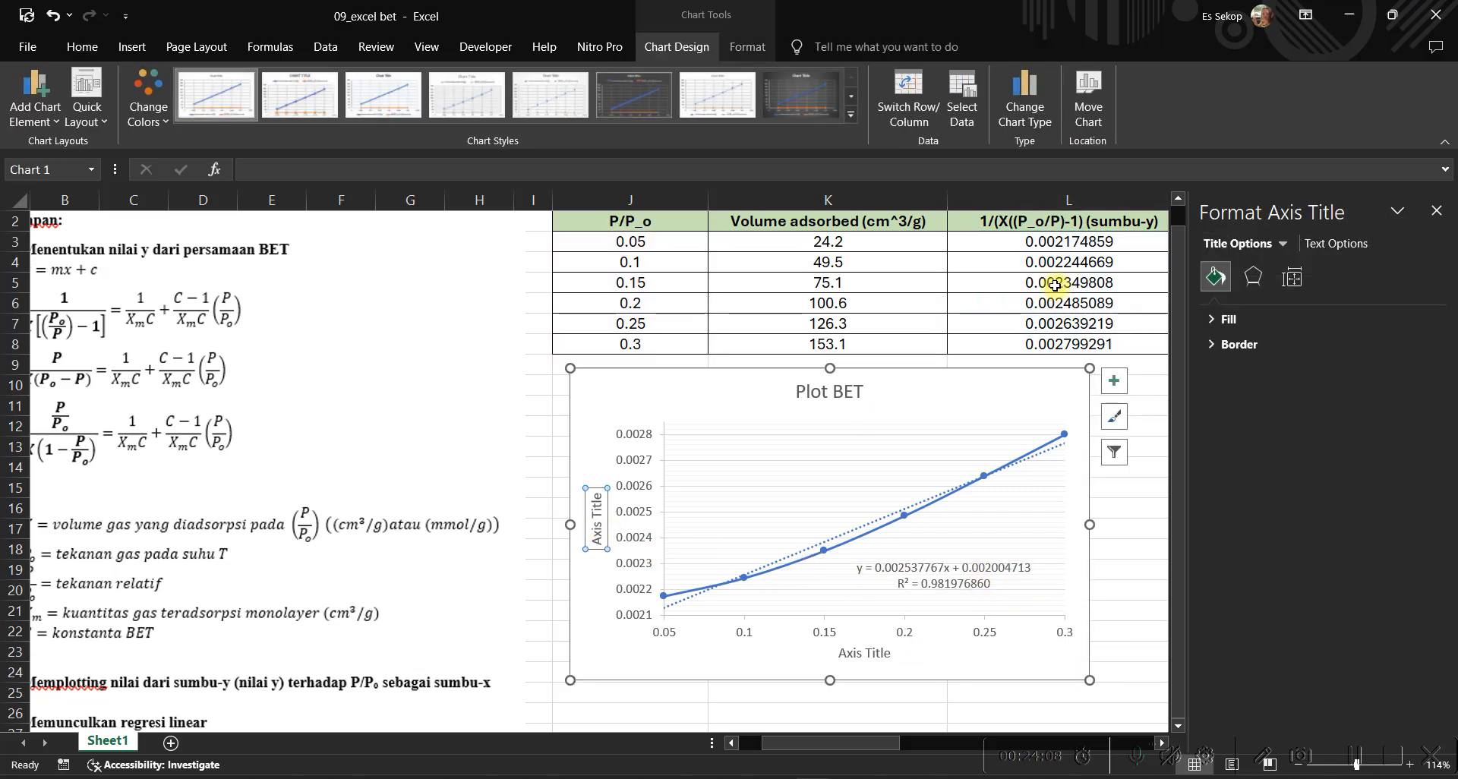
left_click(1067, 199)
left_click(1082, 223)
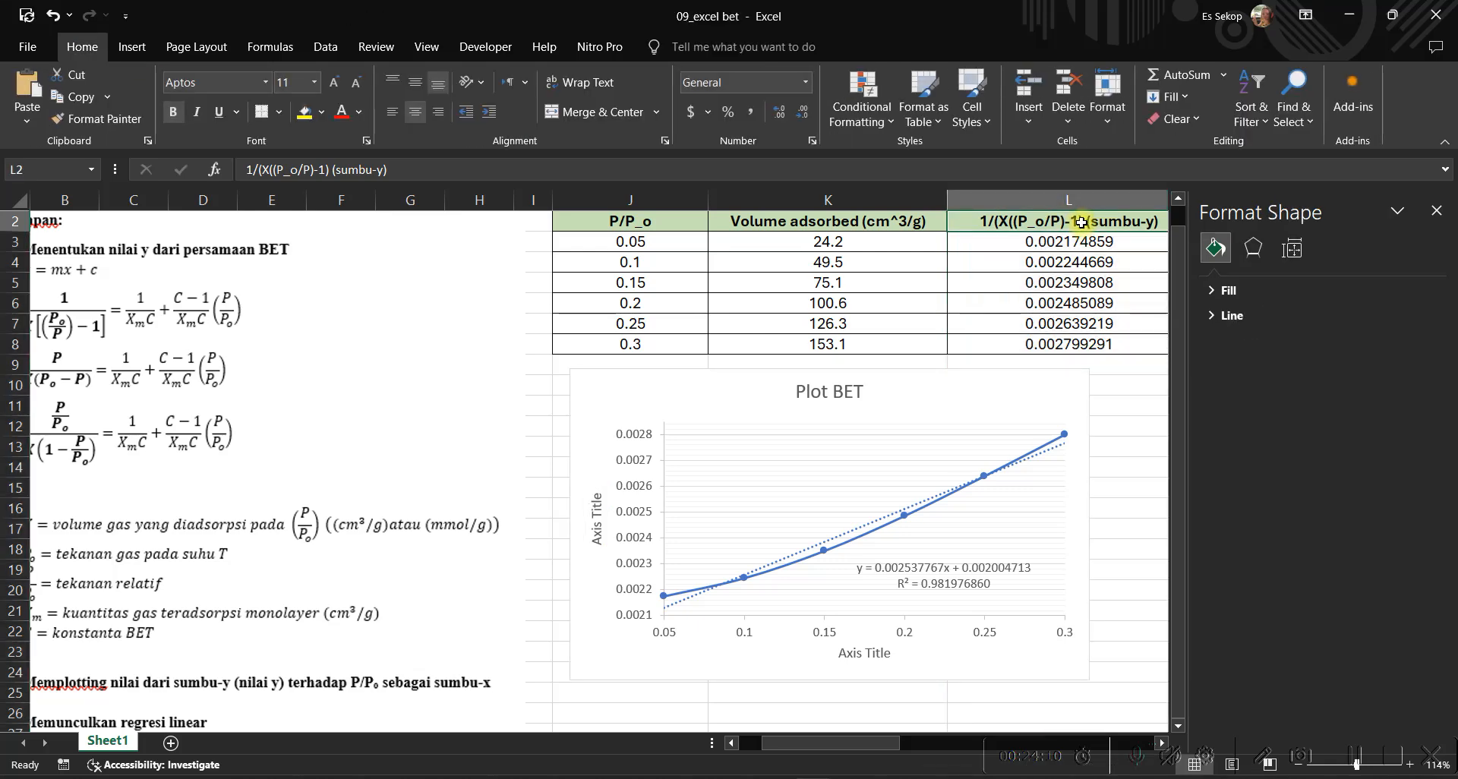
double_click(1081, 224)
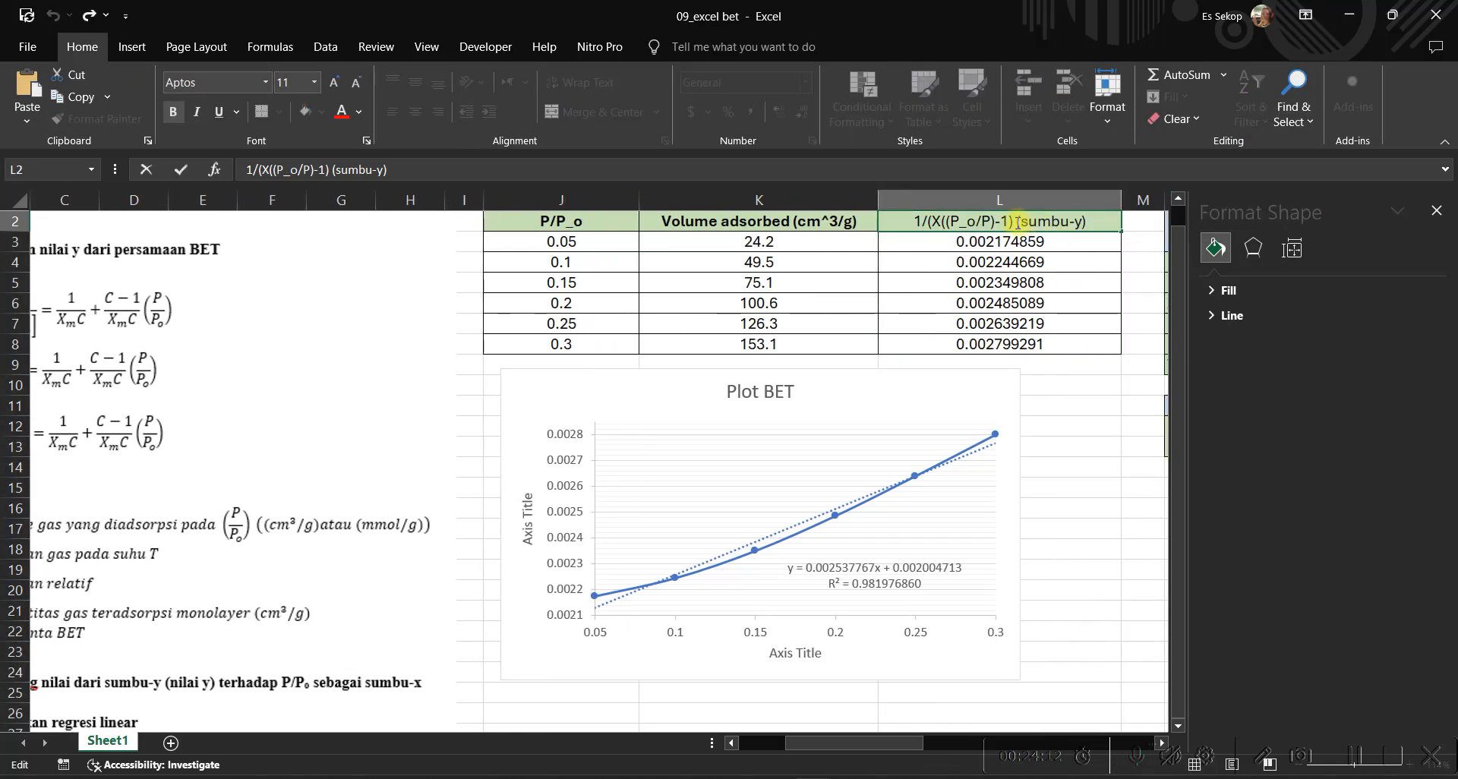
left_click_drag(1018, 222, 915, 220)
key("ctrl+c")
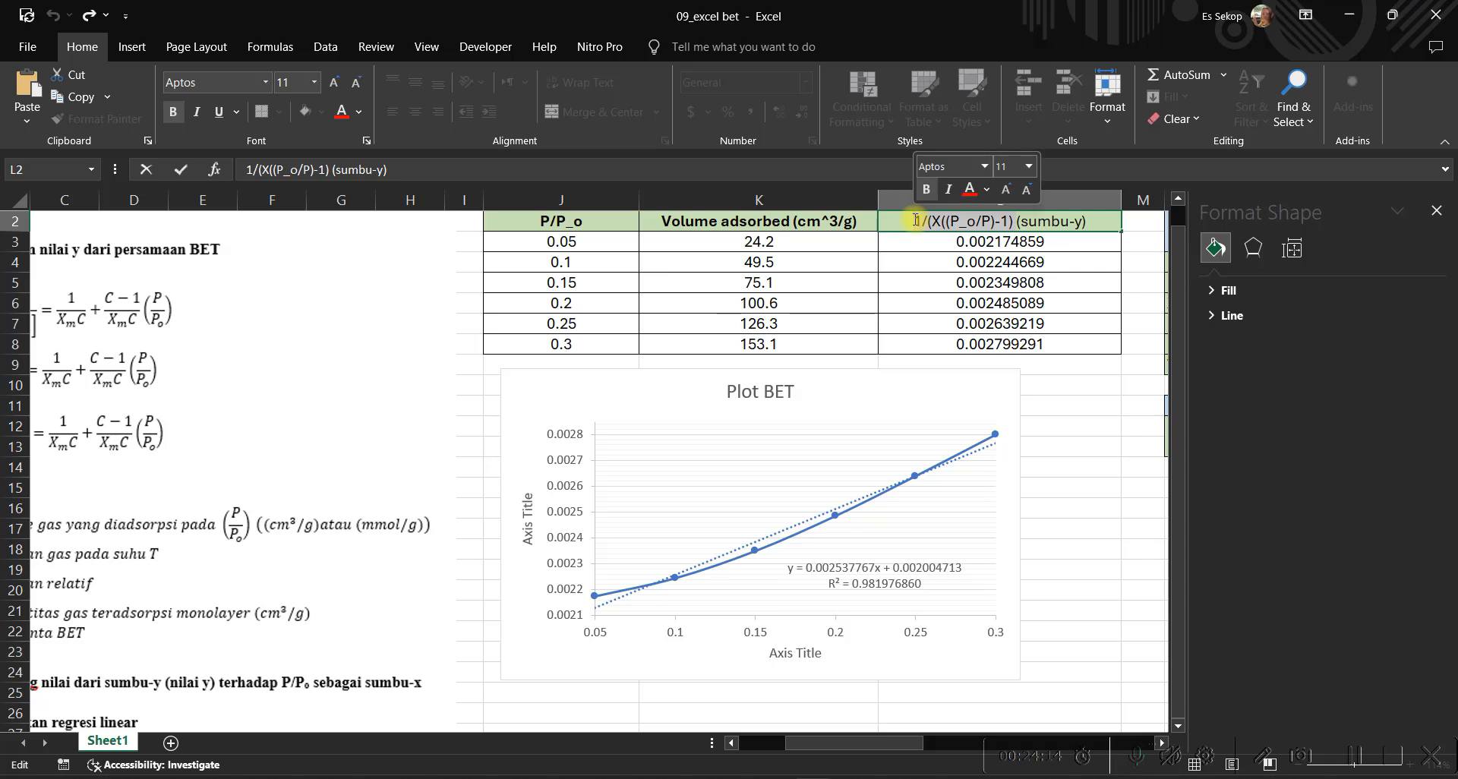
triple_click(525, 509)
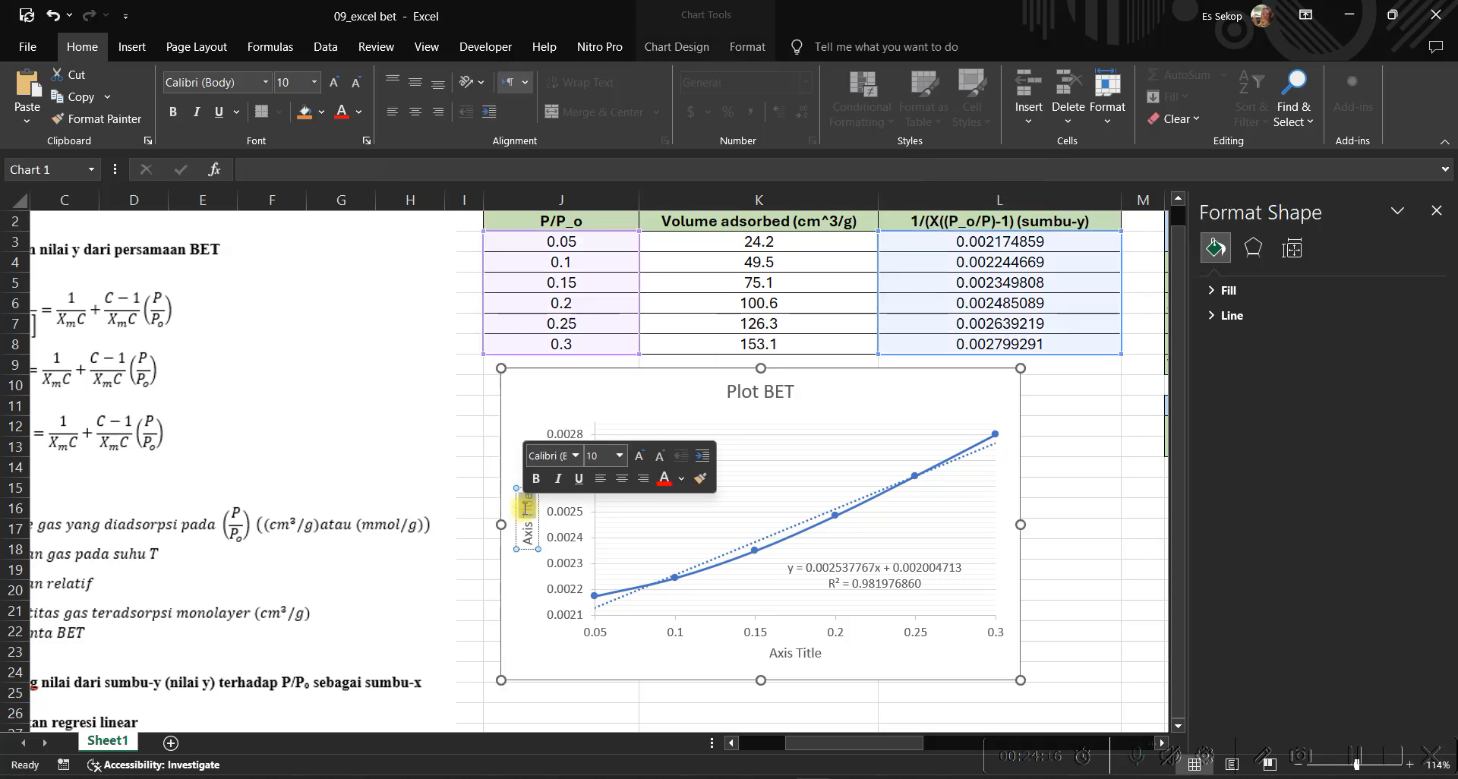
key("ctrl+v")
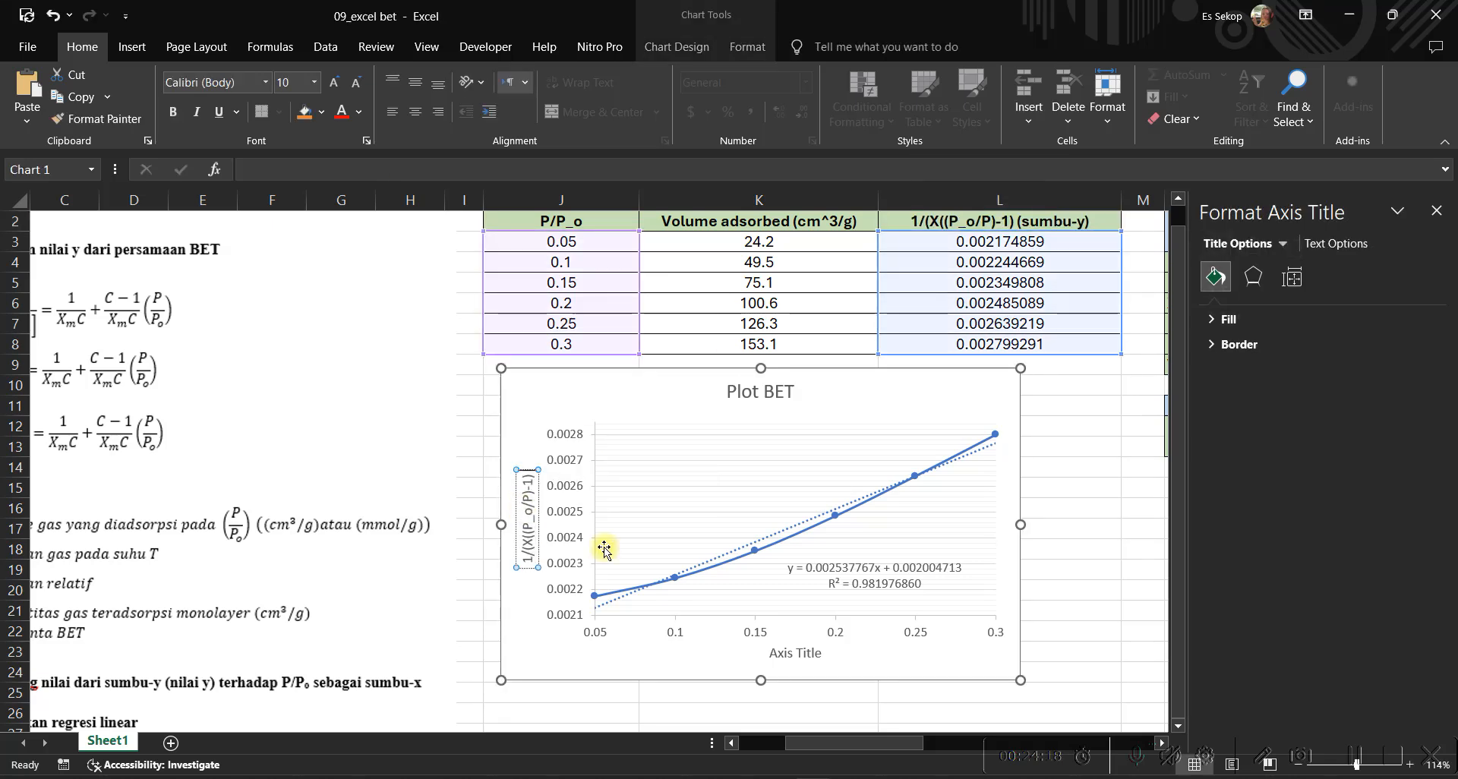
Title the chart's horizontal axis P/P_o and deselect the chart.
triple_click(790, 655)
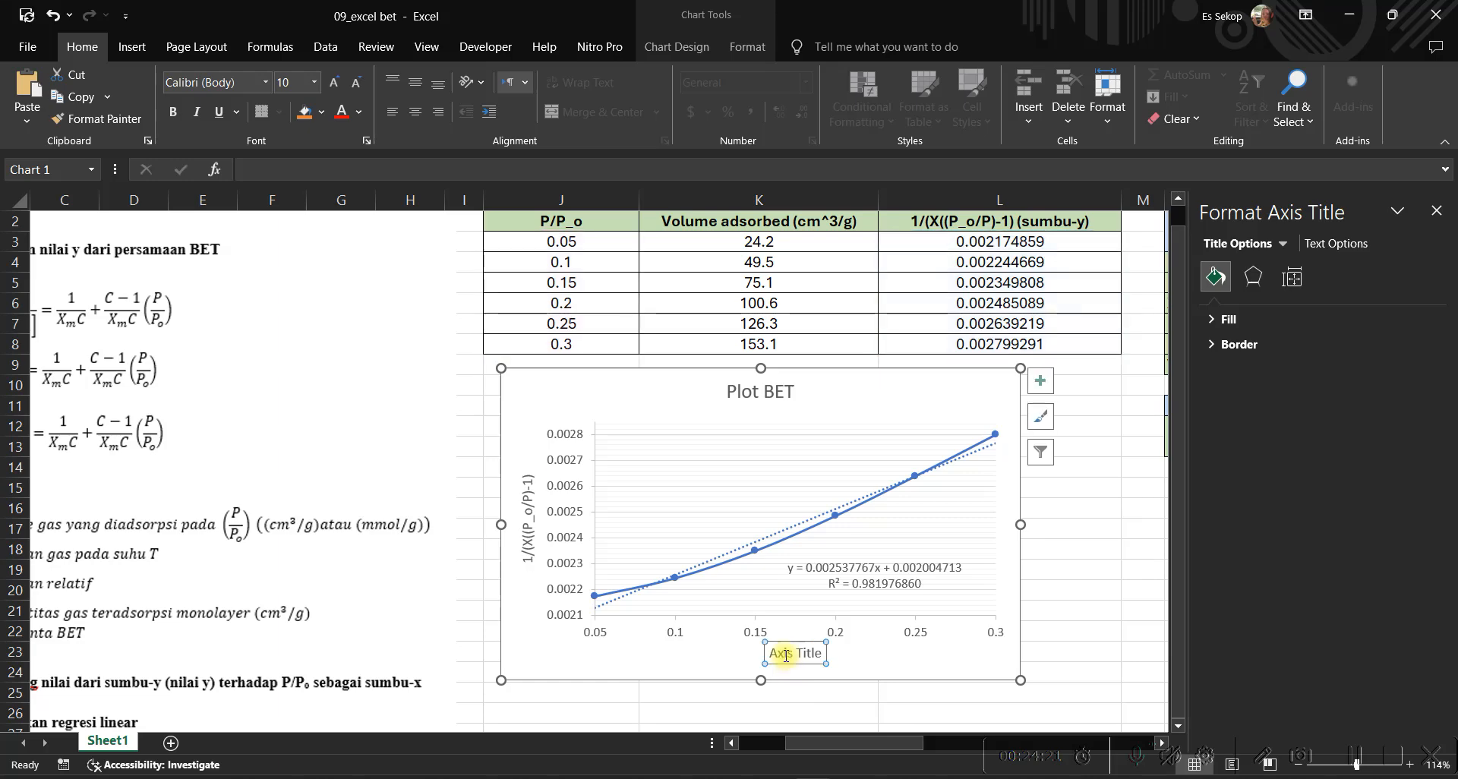
type("P/P_o")
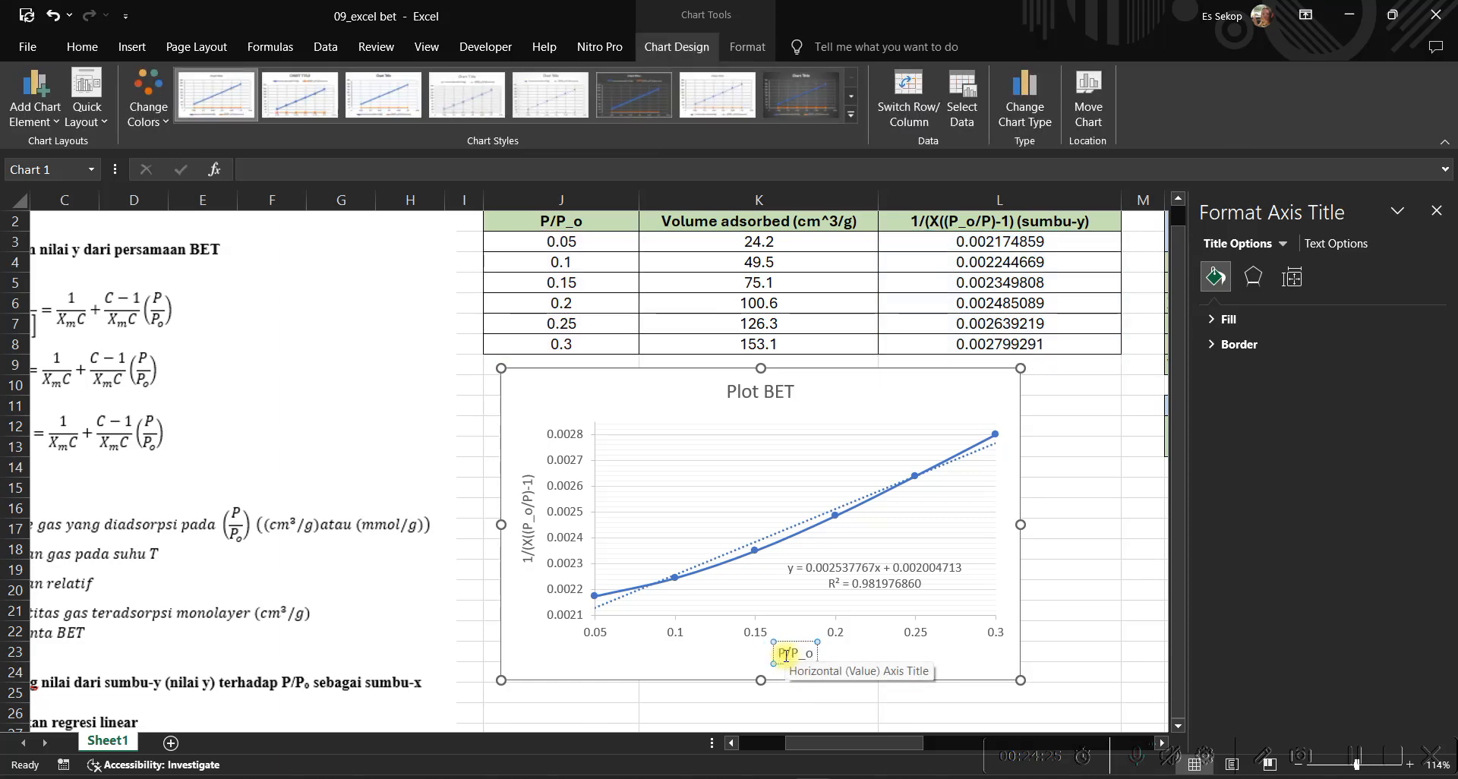
left_click(1085, 467)
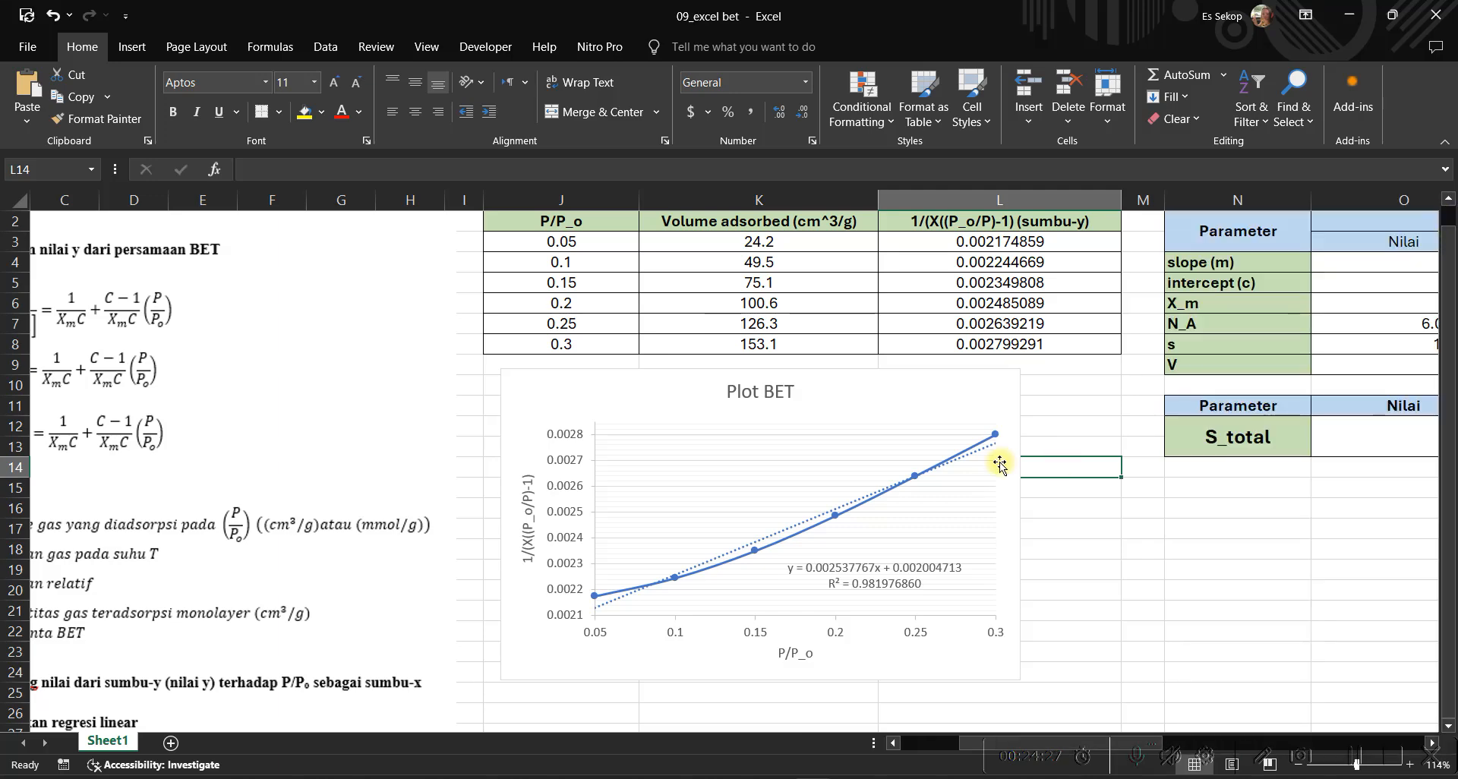
Examine the trendline equation against the slope and intercept definitions in section 3 of the procedure, and check the parameter table.
scroll(1003, 465, "down", 3, "ctrl")
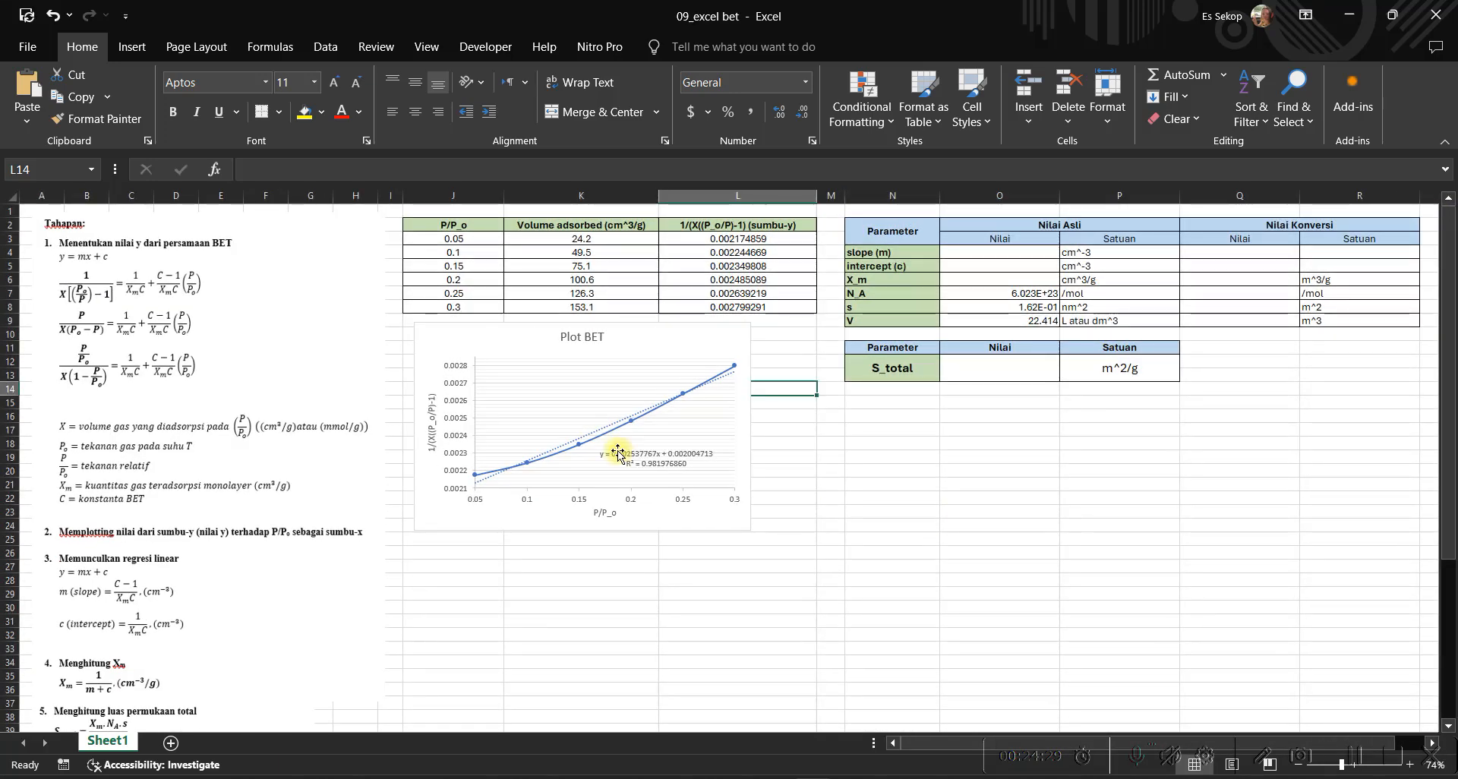
scroll(618, 453, "up", 1, "ctrl")
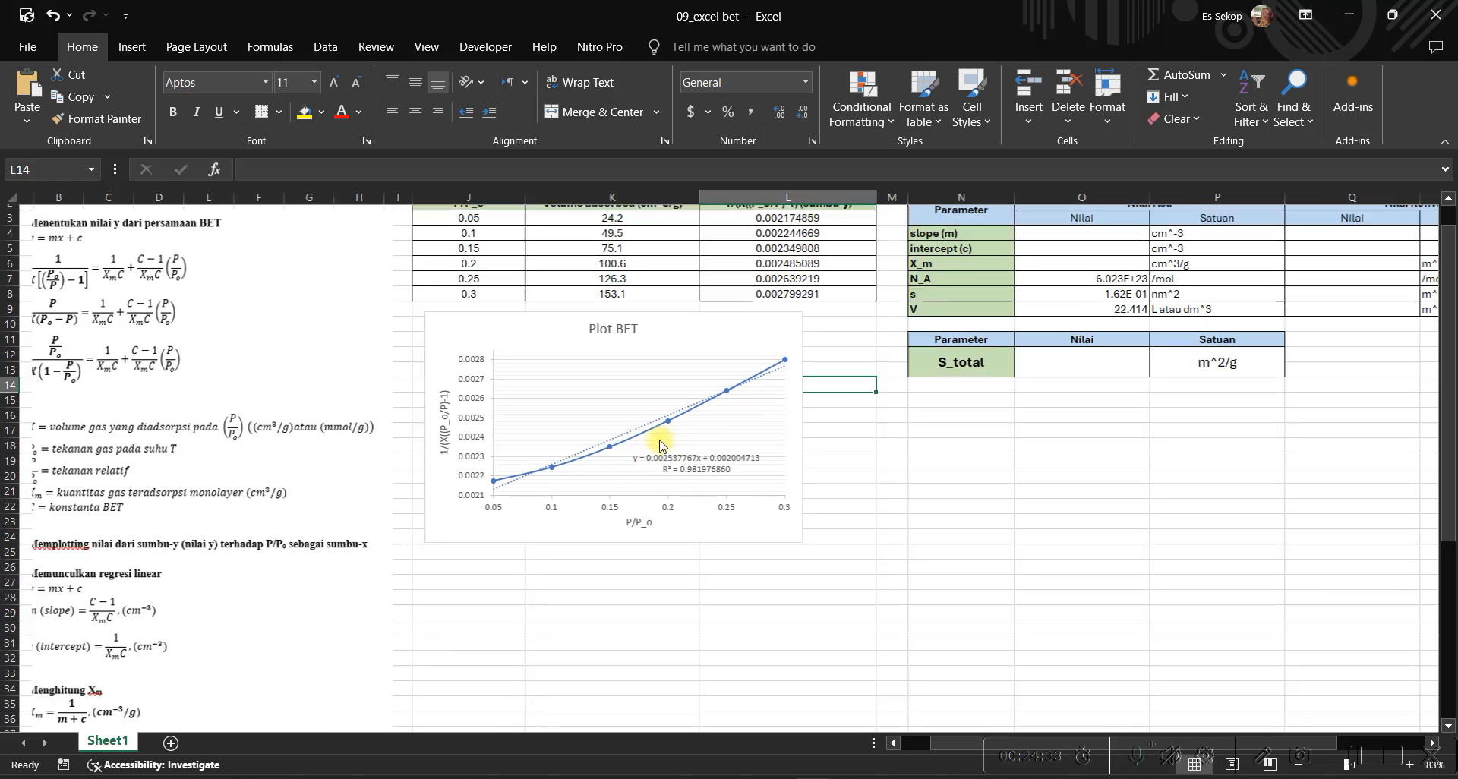
scroll(748, 467, "up", 2, "ctrl")
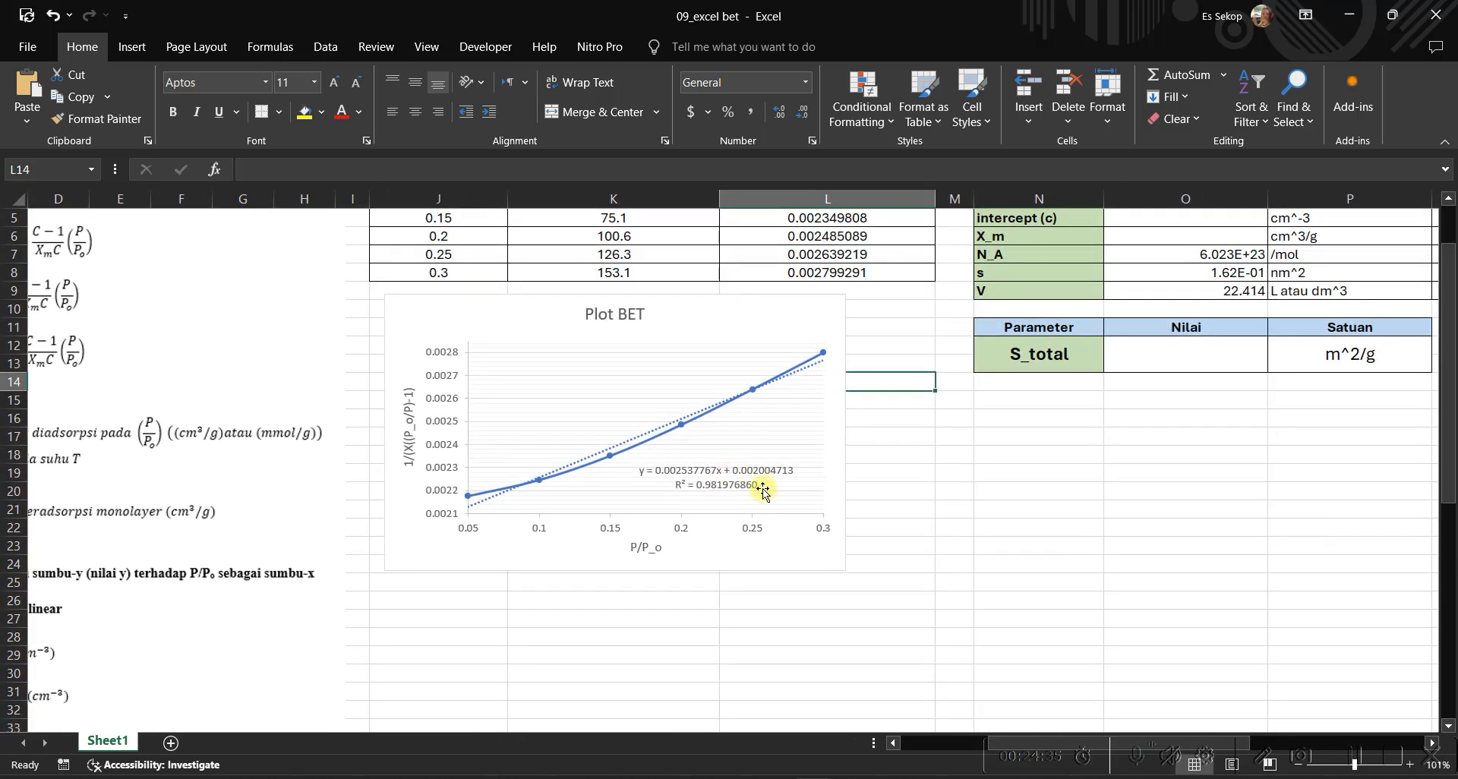
scroll(668, 486, "left", 3)
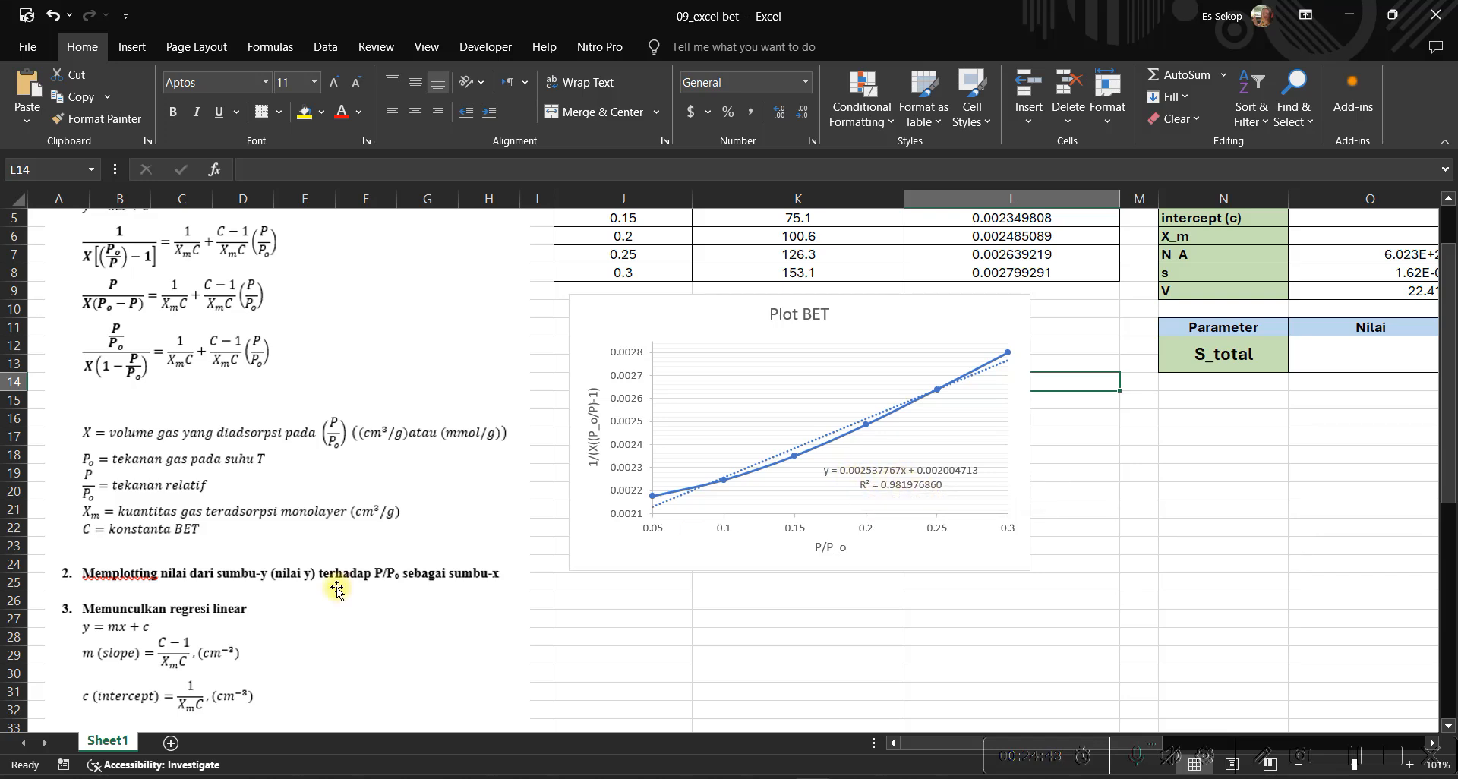
scroll(337, 586, "down", 1)
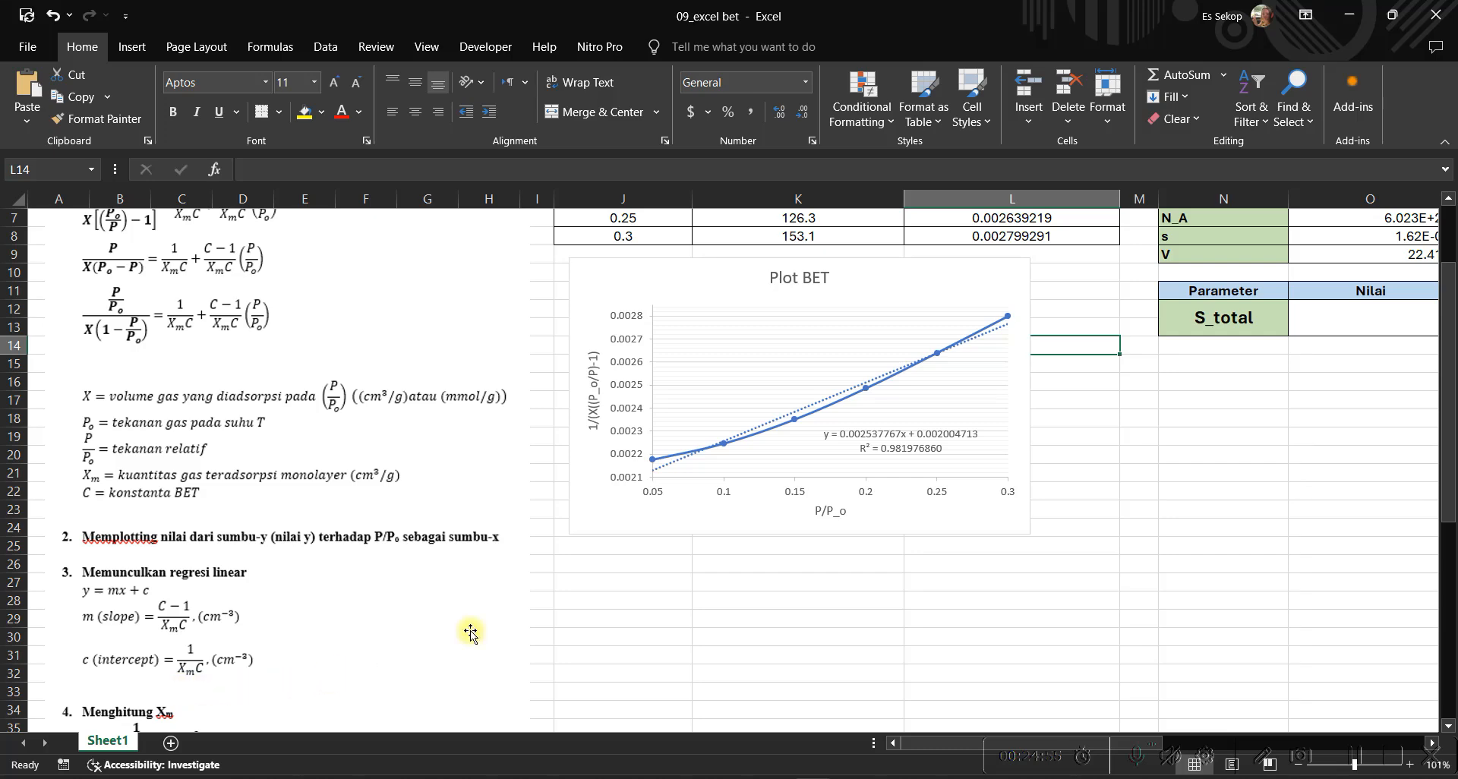
scroll(1135, 454, "up", 2)
scroll(1134, 454, "right", 1)
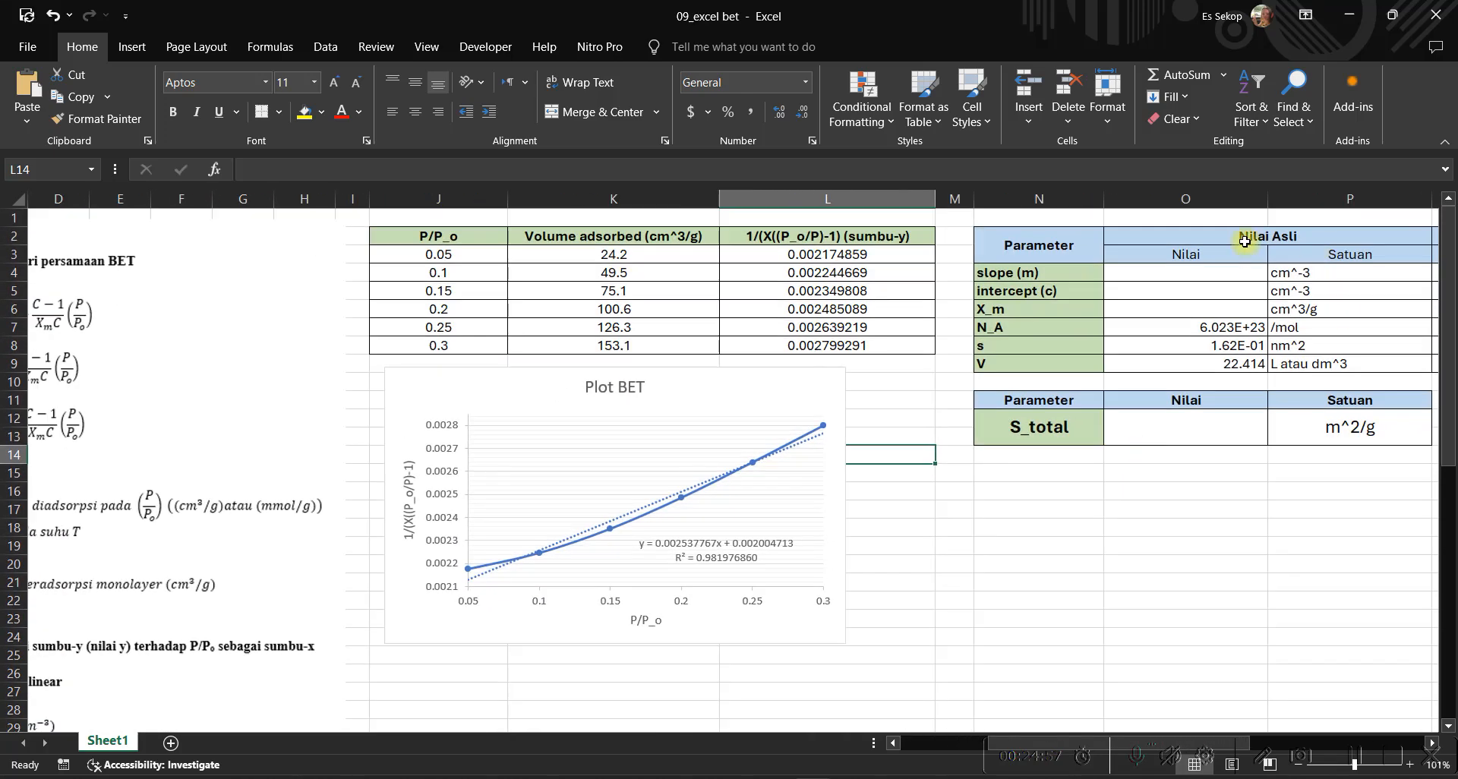
scroll(1292, 288, "right", 3)
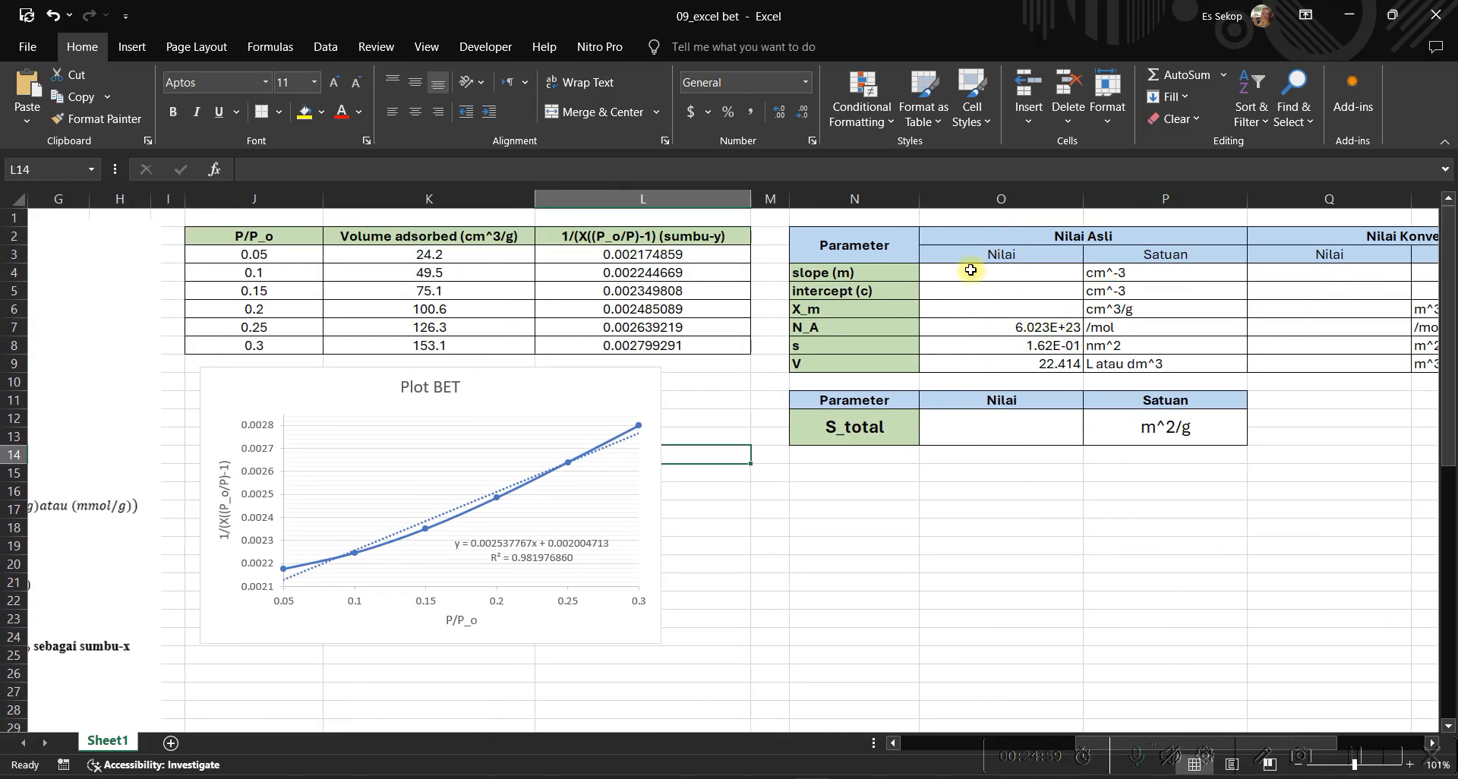
Calculate the slope (m) in O4 with =SLOPE(L3:L8,J3:J8), using the BET y-values and the P/P_o values.
left_click(1012, 273)
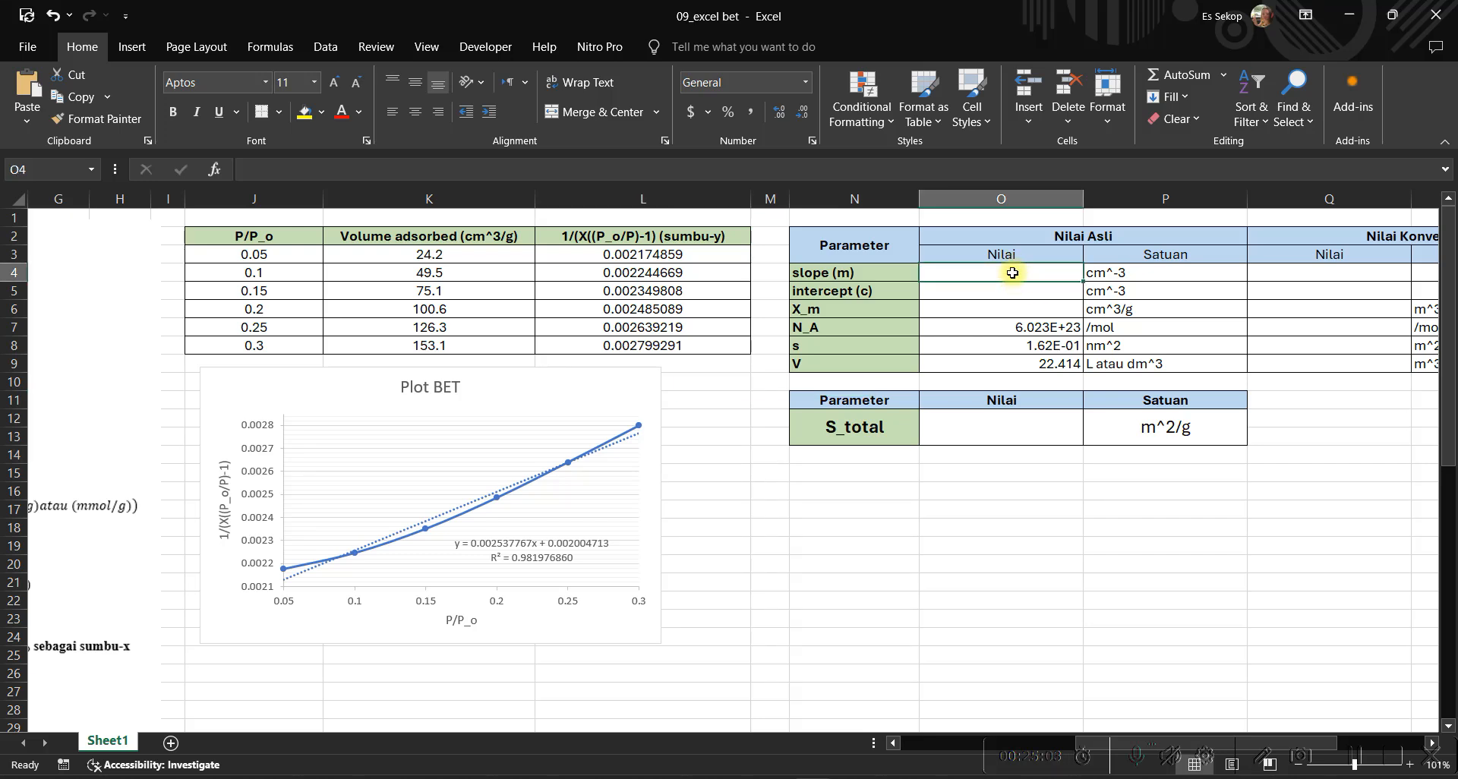
type("=slope")
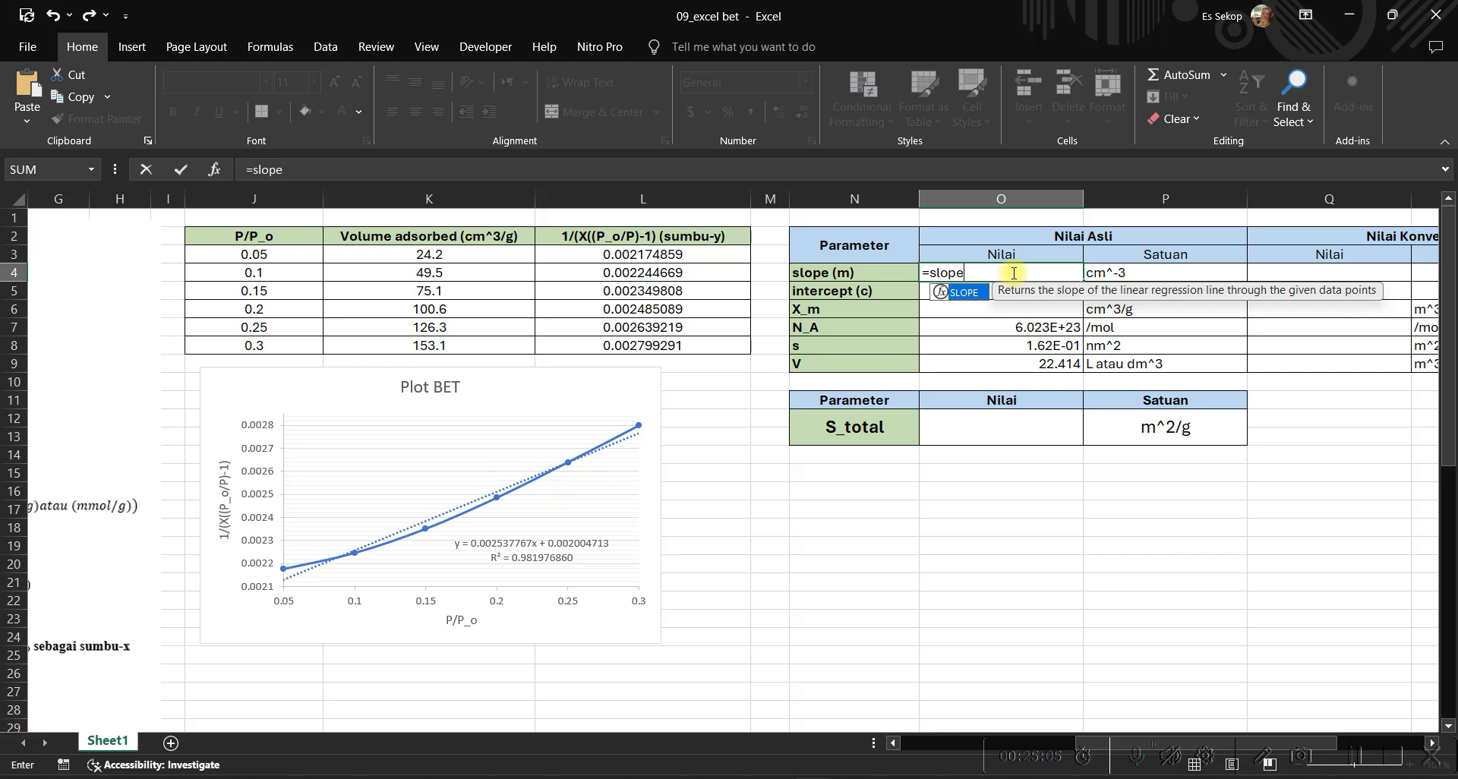
type("(")
left_click(667, 256)
left_click(687, 343, "shift")
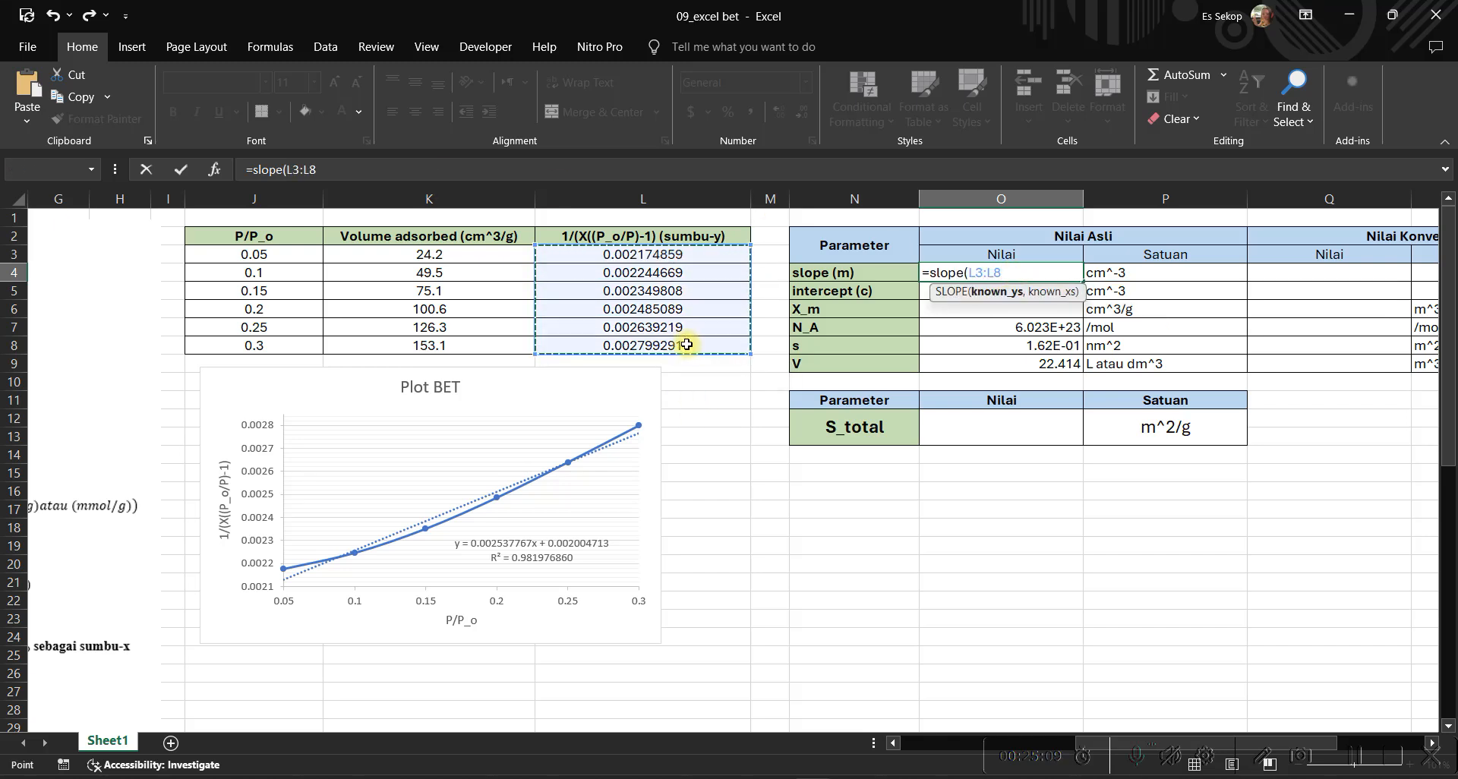
type(",")
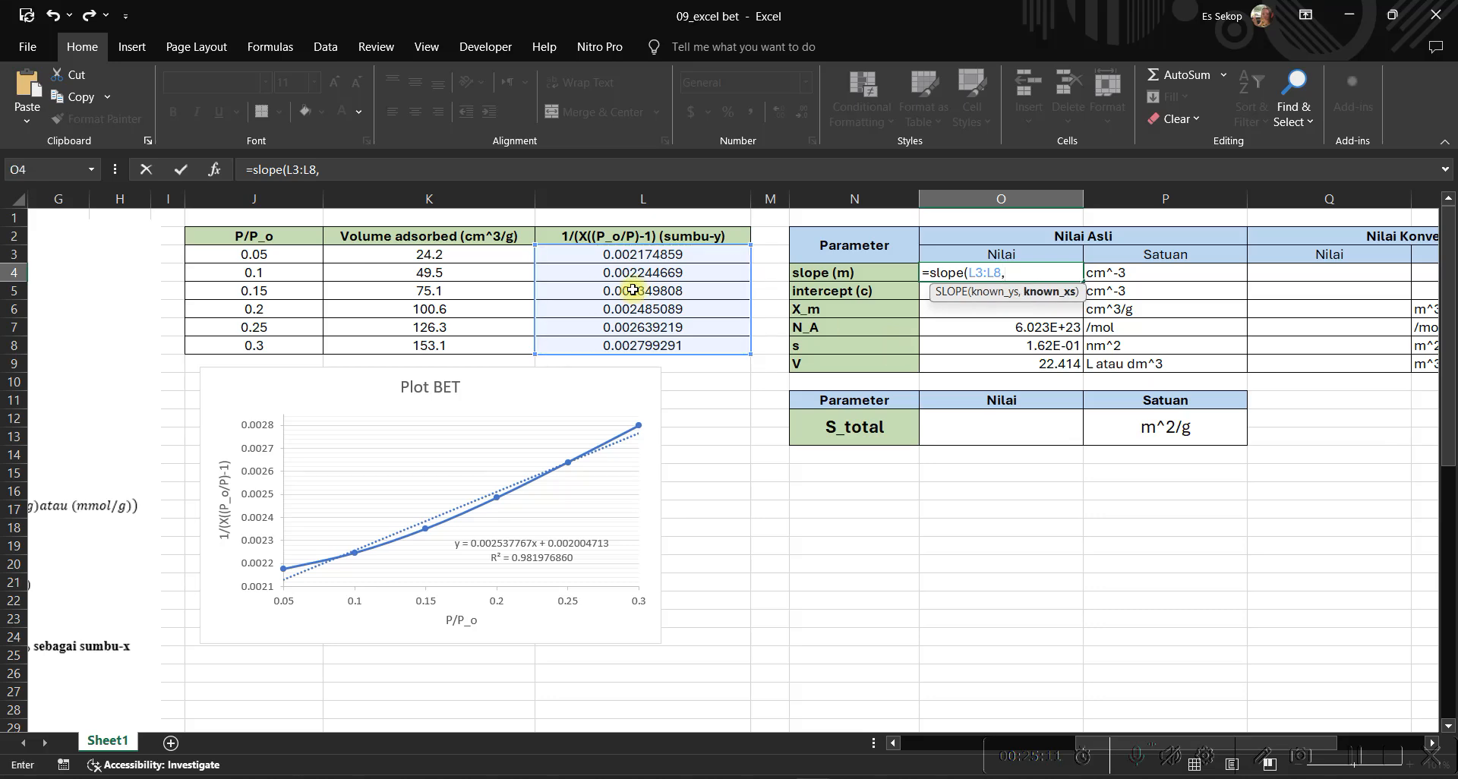
left_click(293, 254)
left_click(294, 346, "shift")
type(")")
key("Return")
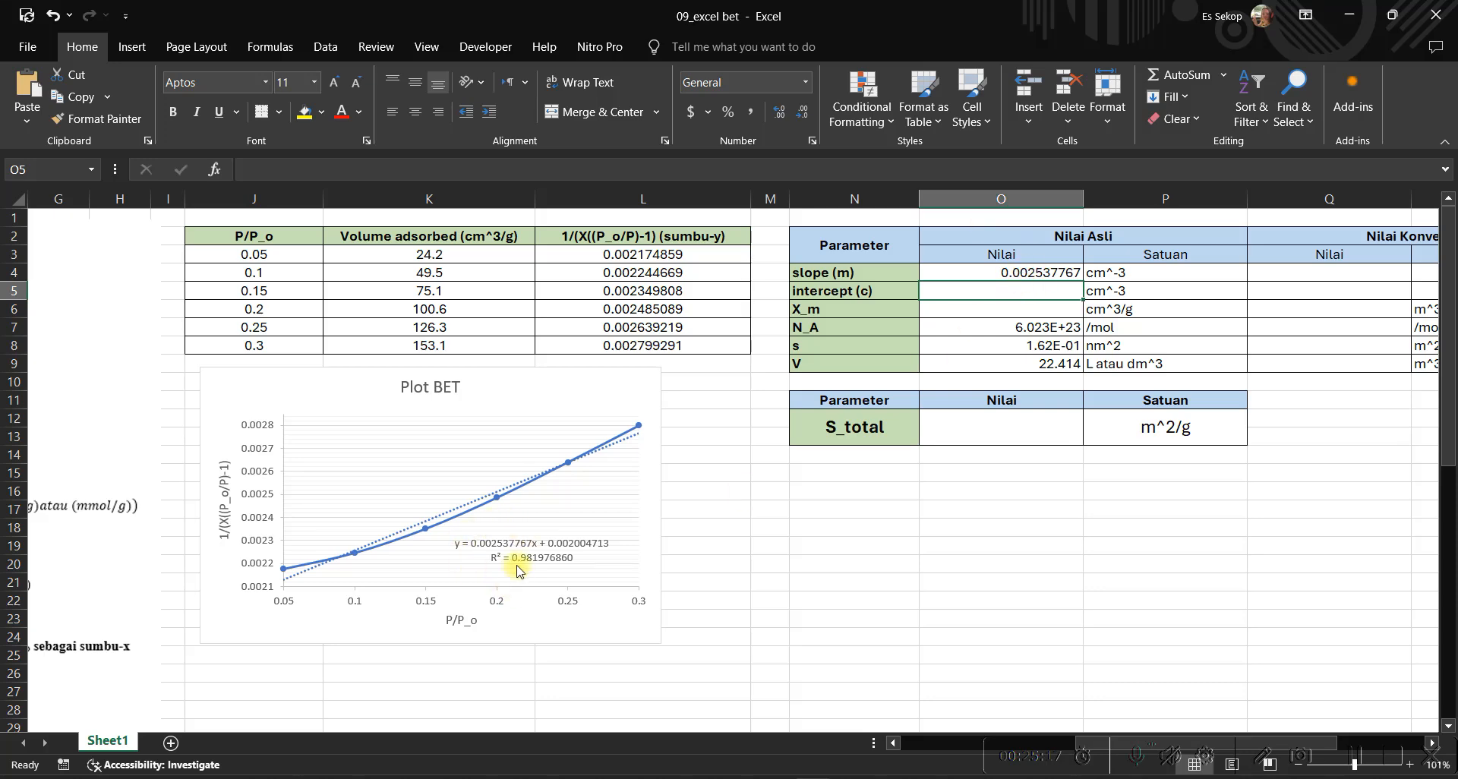
Calculate the intercept (c) in O5 with =INTERCEPT(L3:L8,J3:J8).
type("=")
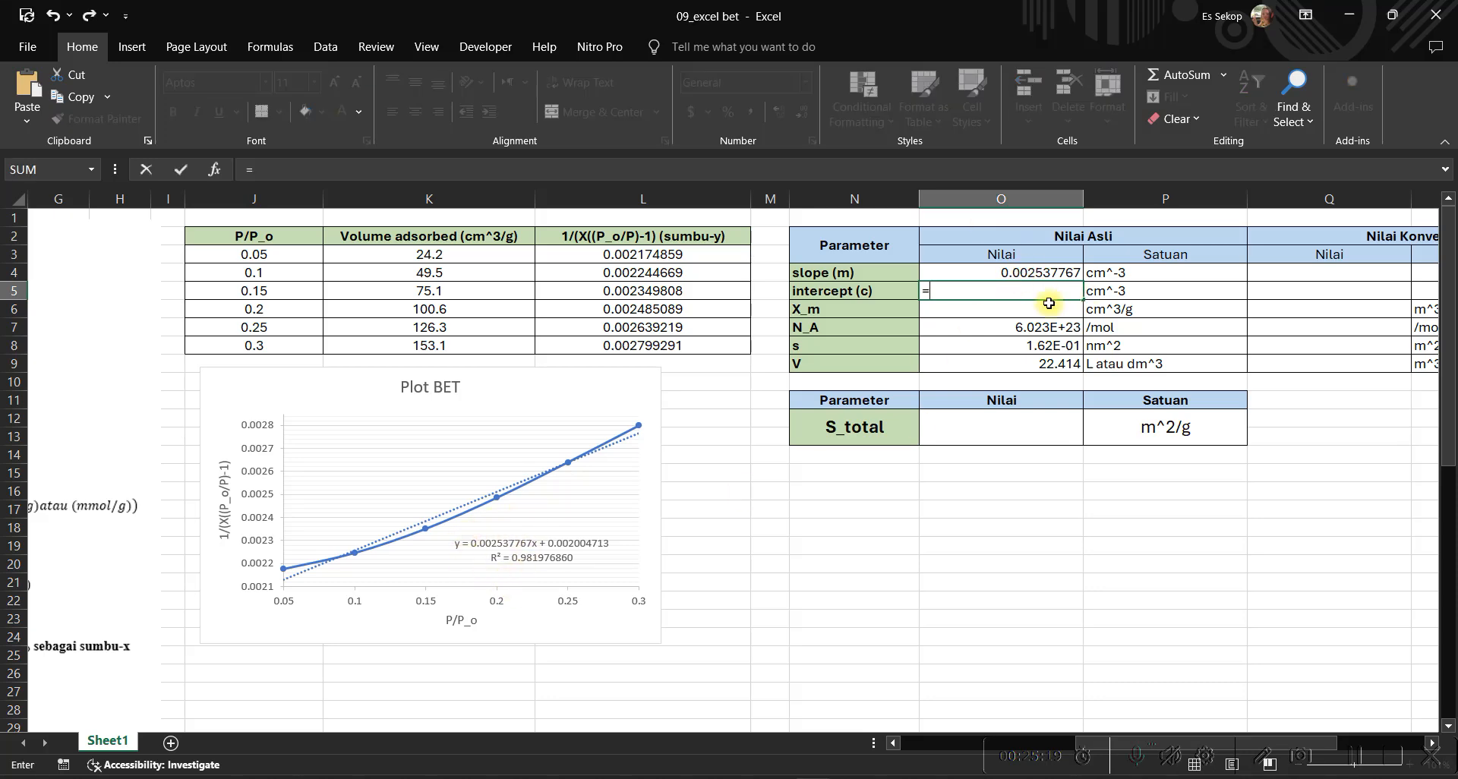
type("intercept")
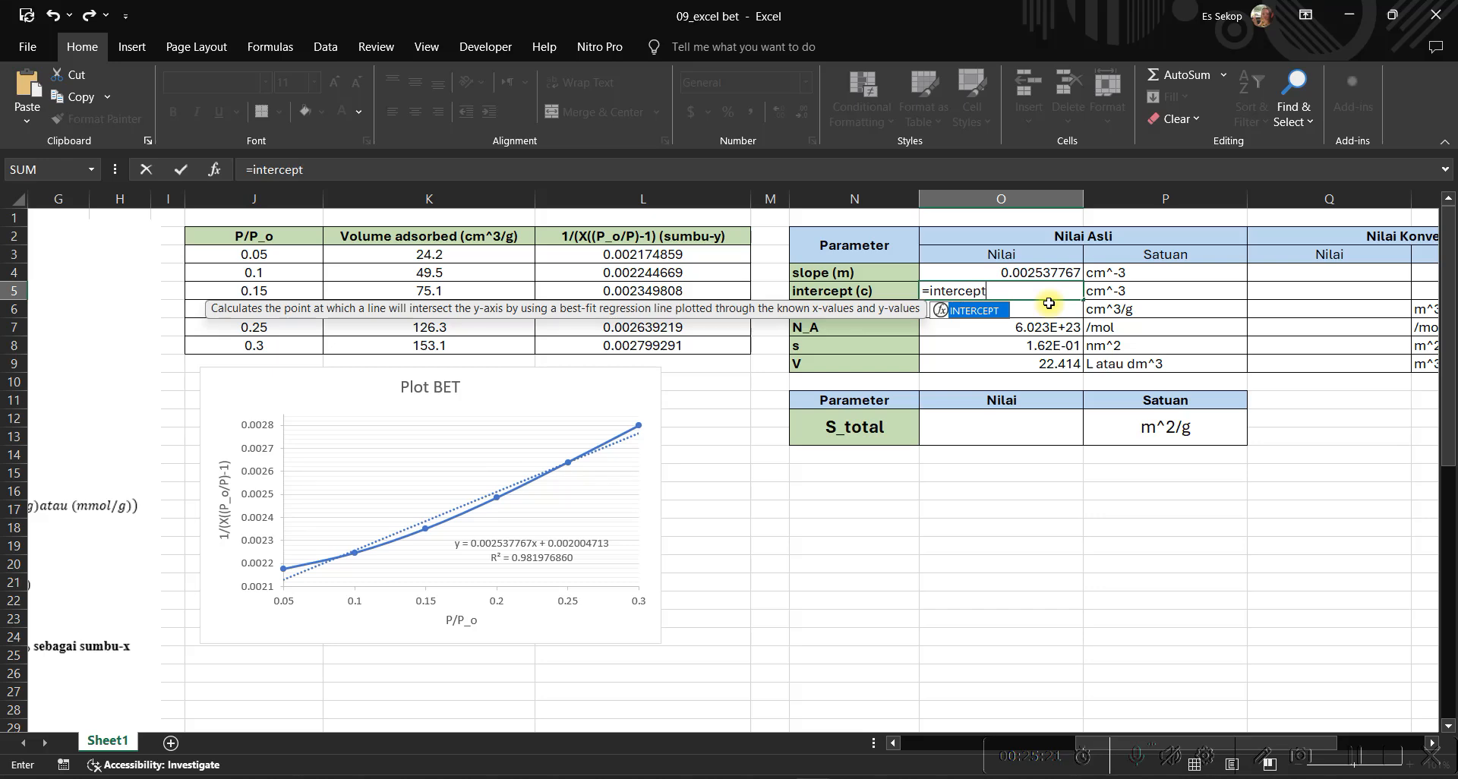
type("(")
left_click(642, 254)
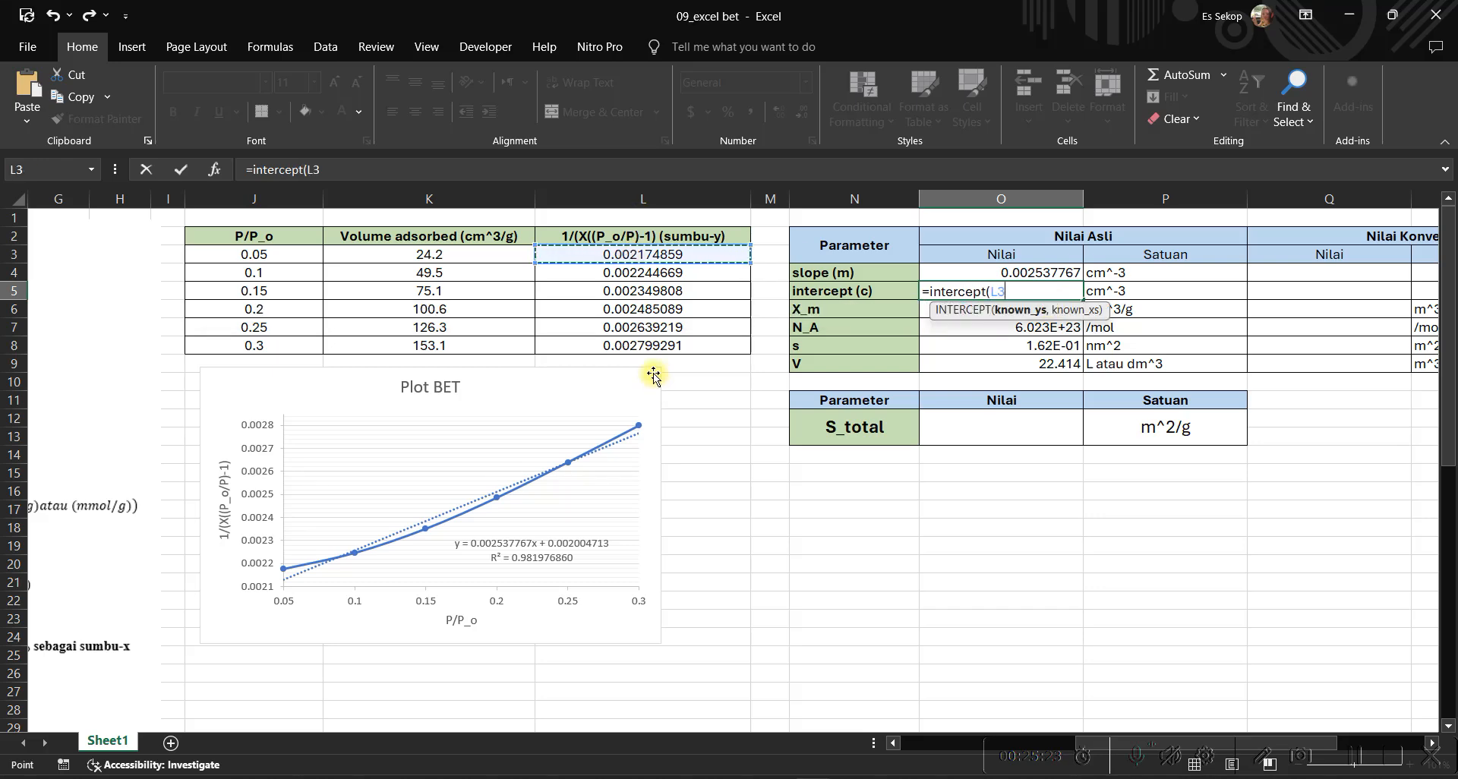
key("ctrl+shift+Down")
type(",")
left_click_drag(294, 255, 300, 353)
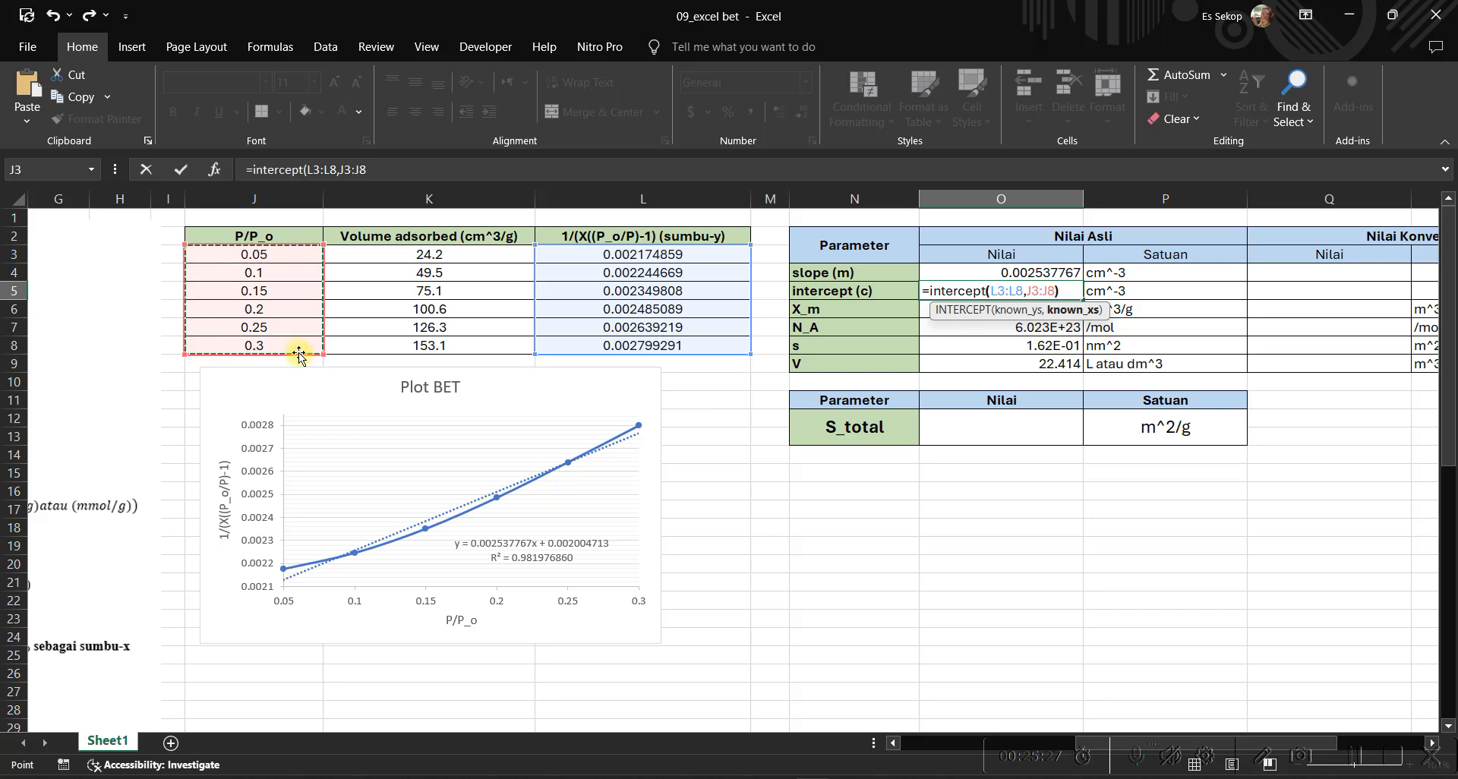
type(")")
key("Return")
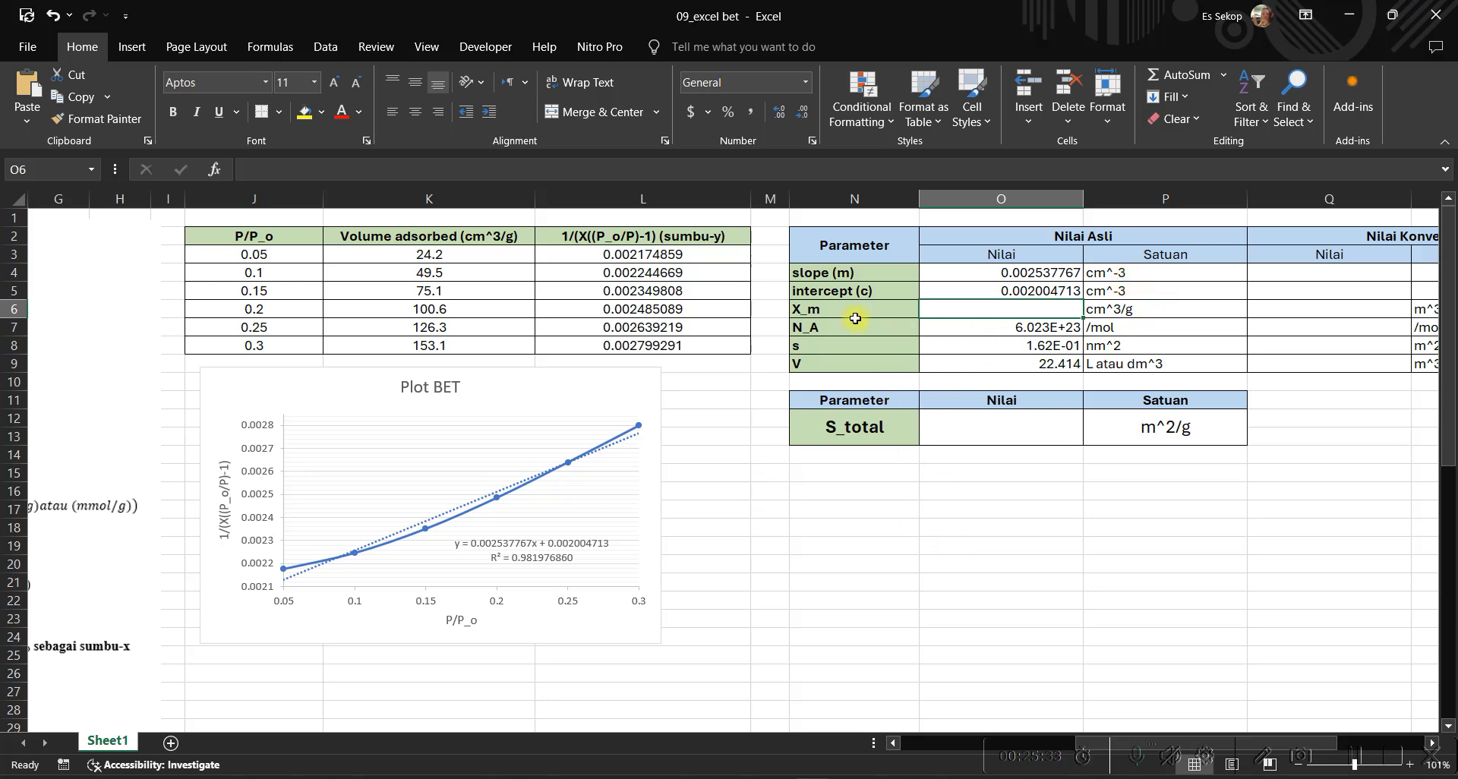
Review the X_m and total surface area formulas in the procedure, and switch to the mirrored SM P585Y device window in Vysor.
scroll(703, 488, "left", 3)
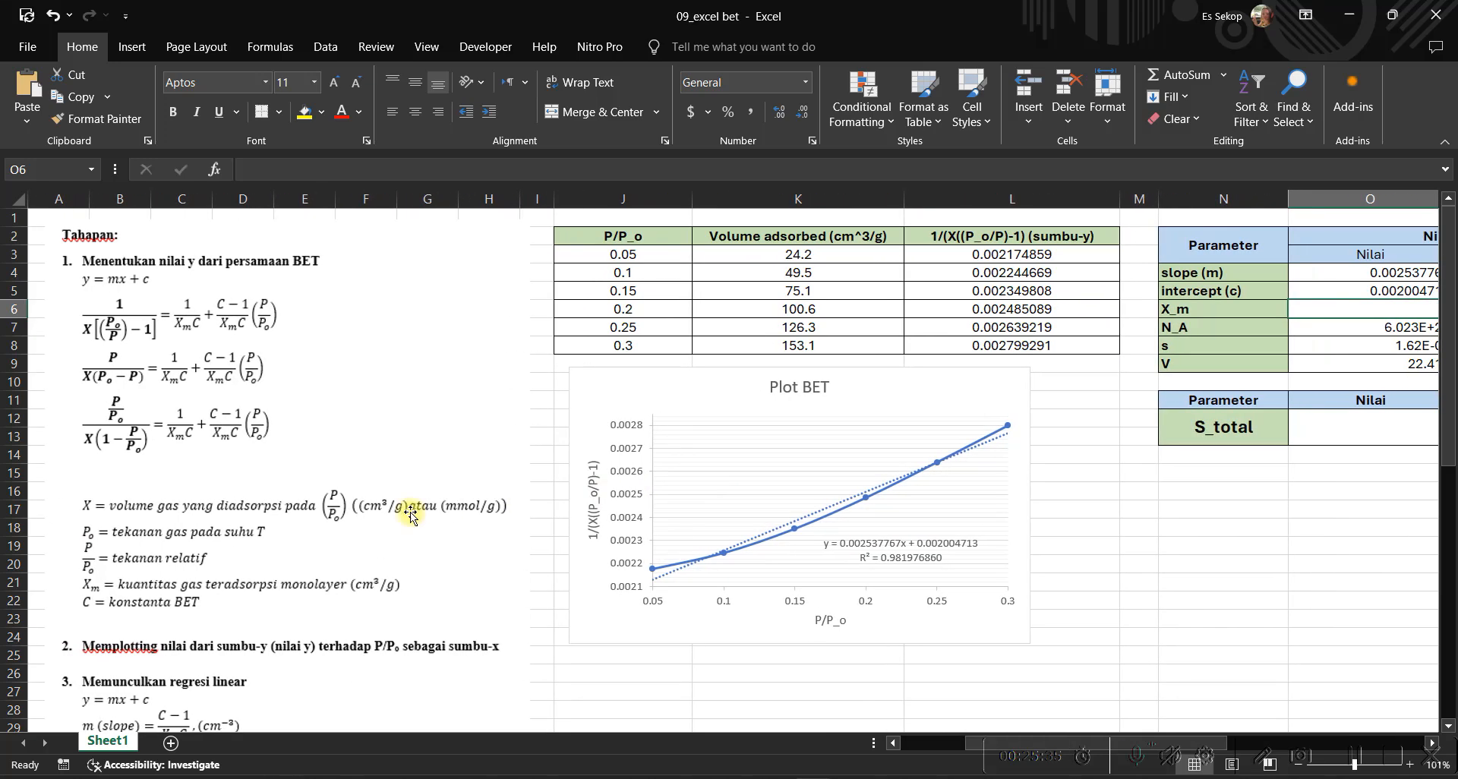
scroll(410, 515, "down", 5)
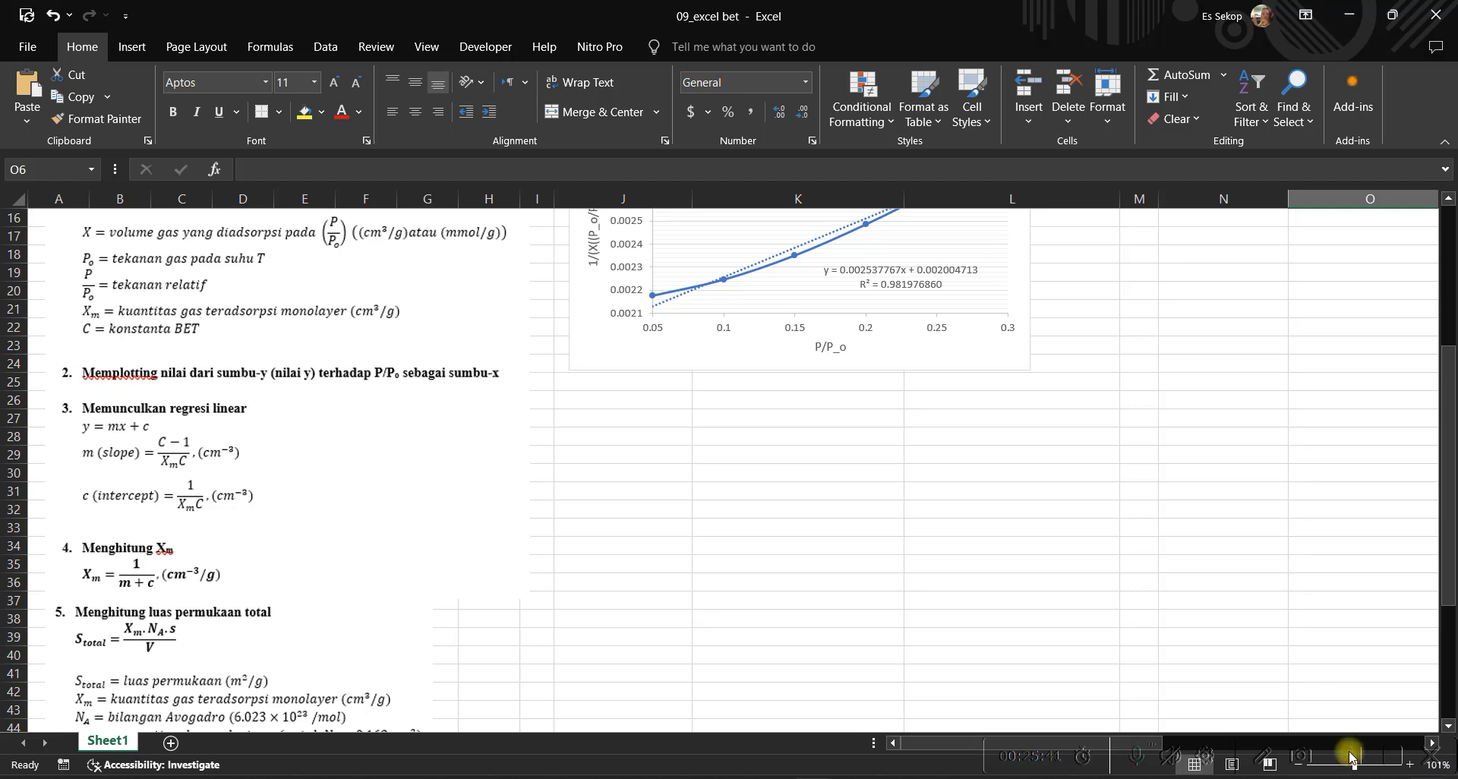
mouse_move(789, 771)
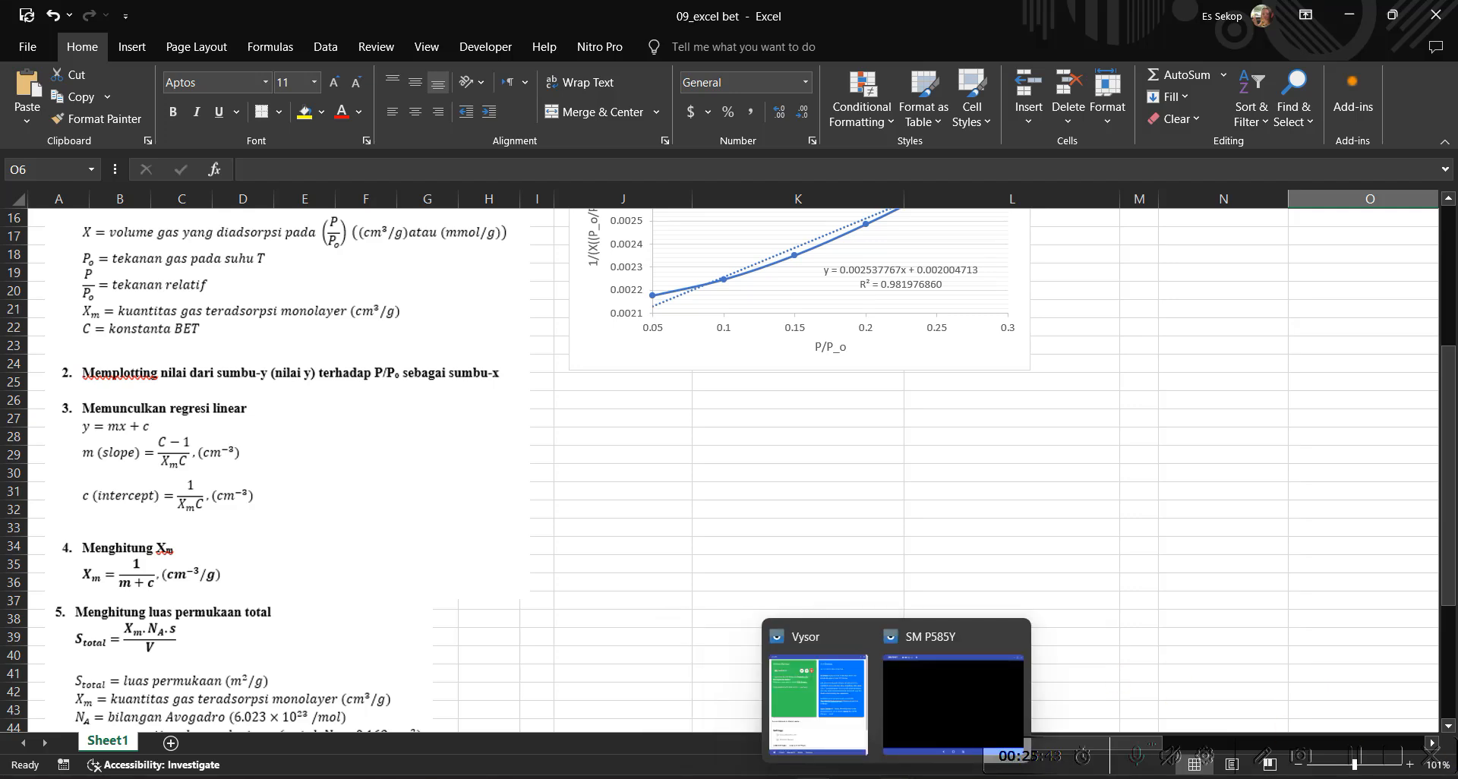
left_click(908, 673)
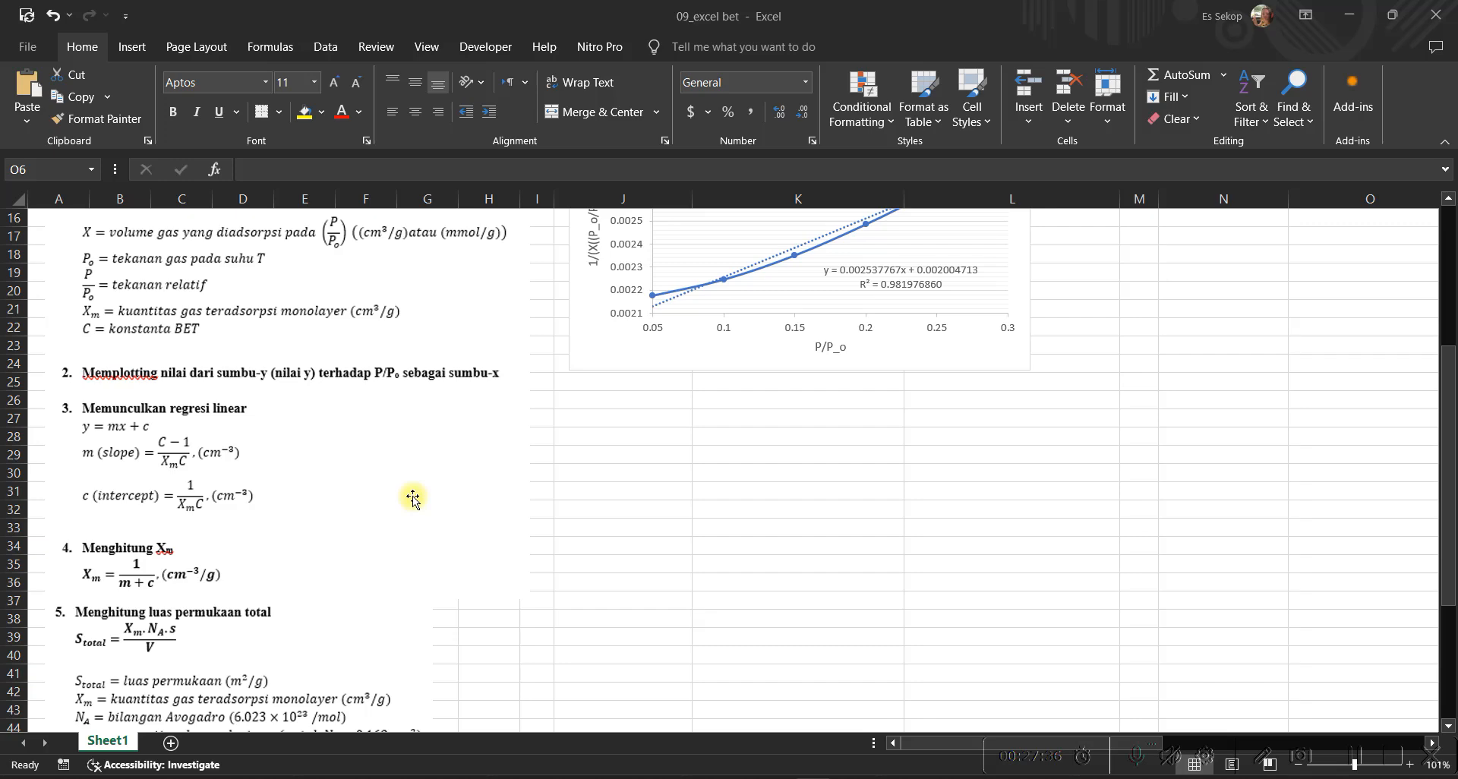
Calculate X_m in O6 of the Excel parameter table as the reciprocal of slope plus intercept, =1/(O4+O5).
scroll(914, 427, "up", 5)
scroll(911, 426, "right", 2)
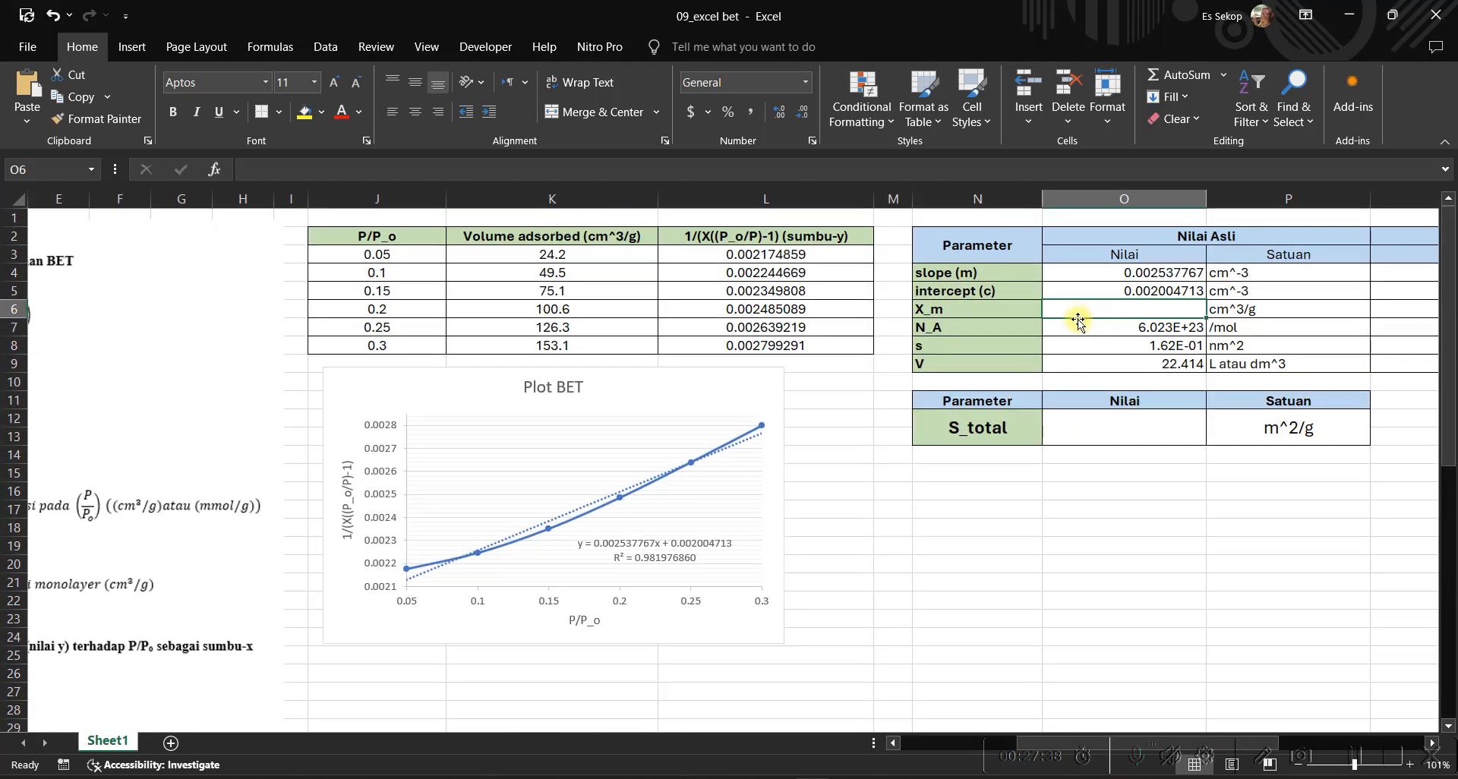
type("=")
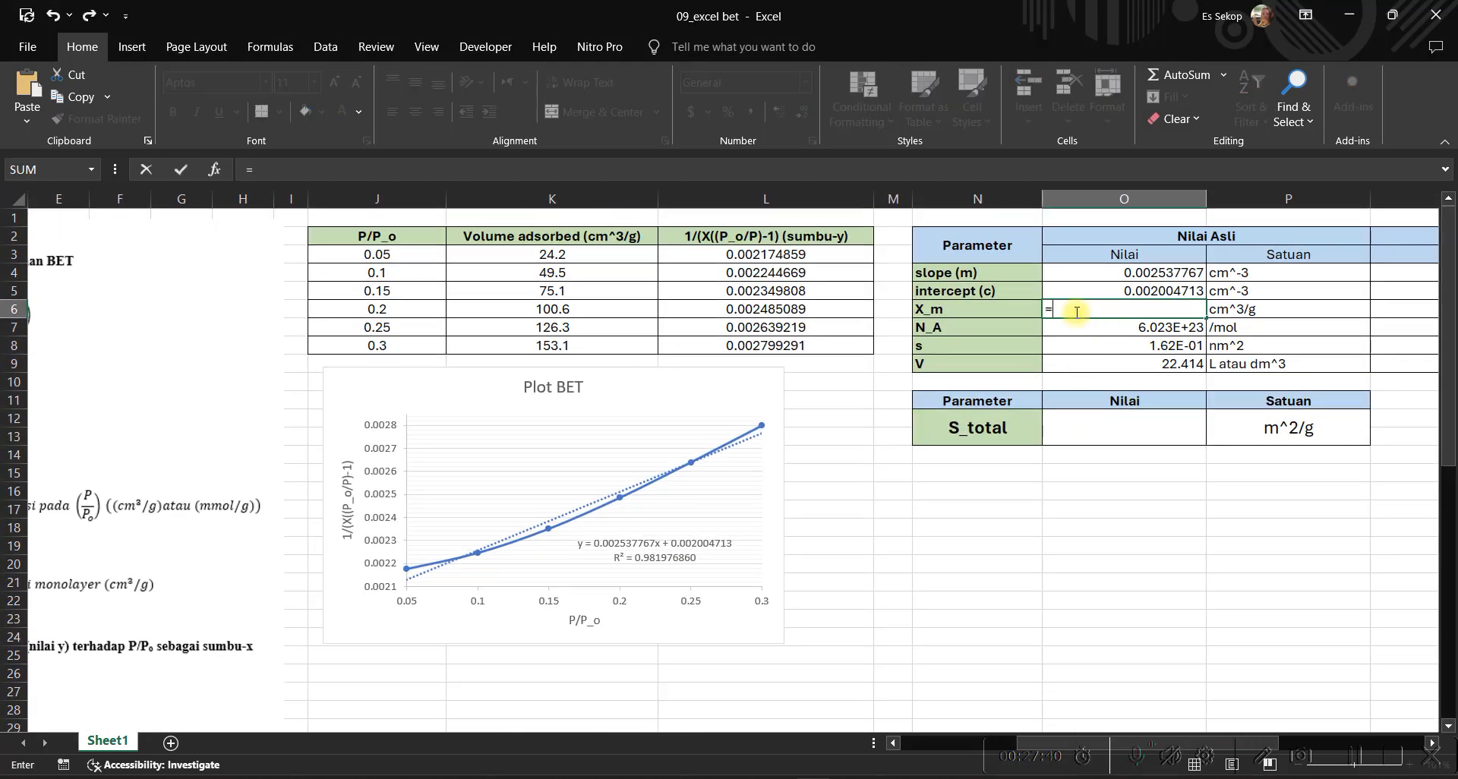
type("1/(")
left_click(1135, 271)
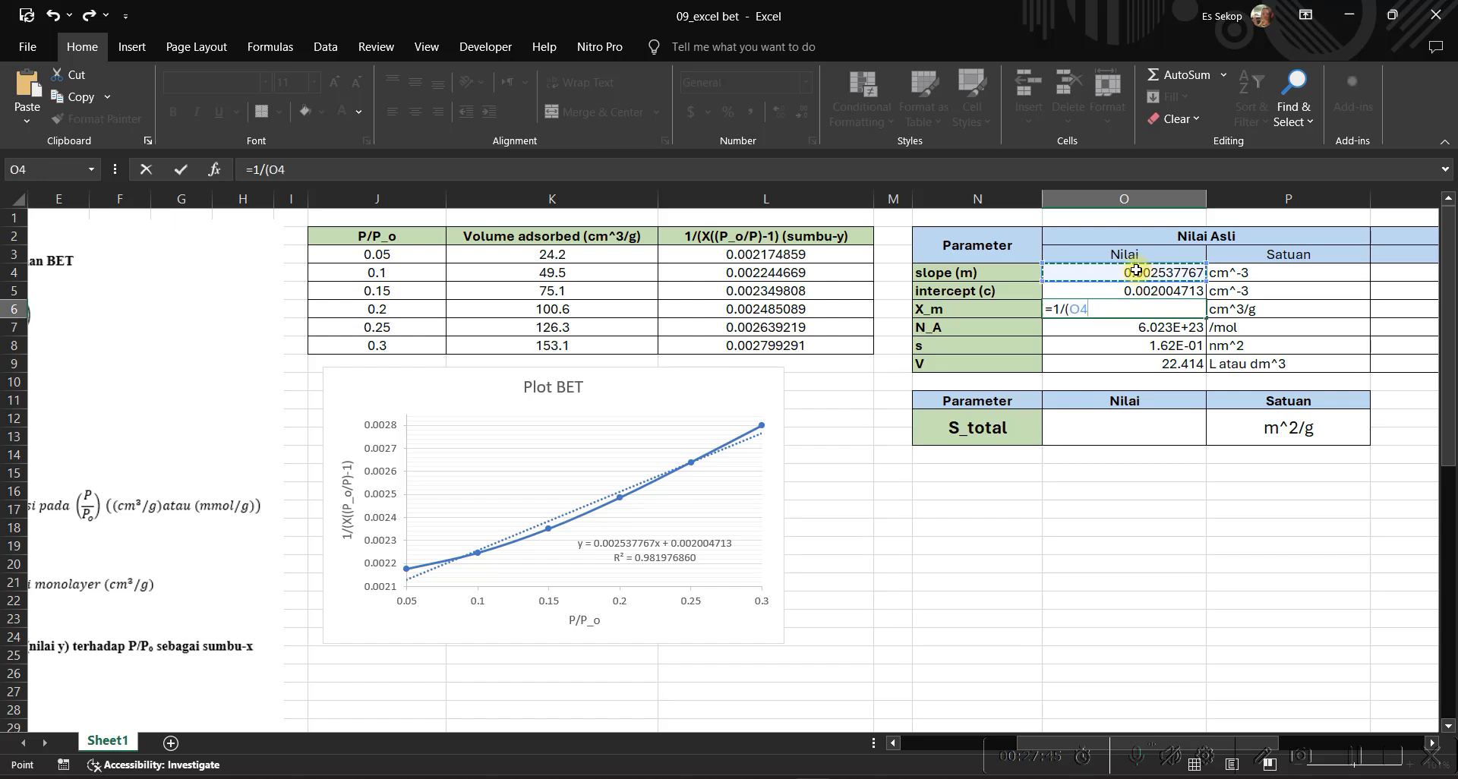
type("+")
left_click(1168, 289)
type(")")
key("Return")
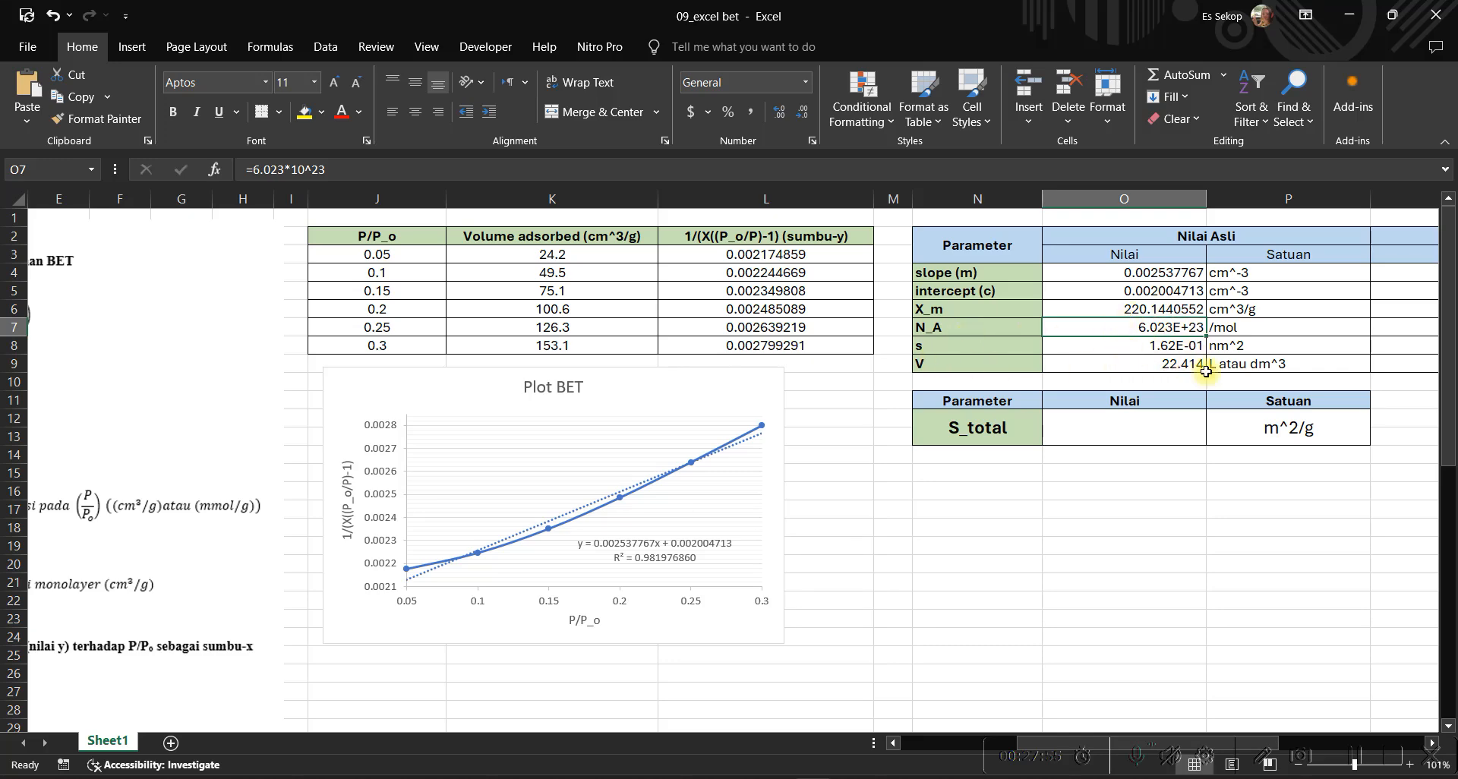
Review the total surface area formula, its variable definitions and the cm³, nm² and dm³ unit conversions in the written procedure.
scroll(800, 472, "down", 2)
scroll(801, 472, "left", 3)
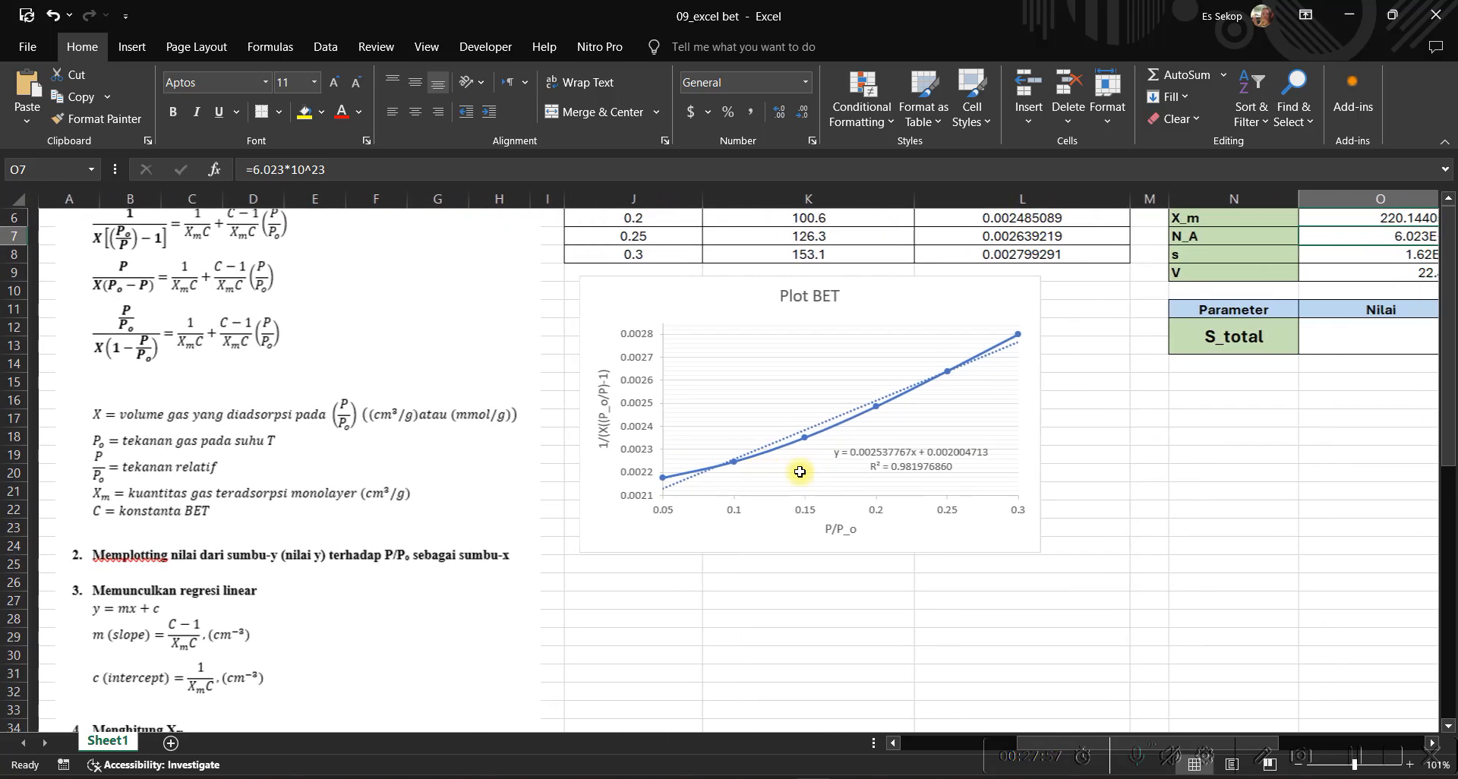
scroll(800, 471, "down", 3)
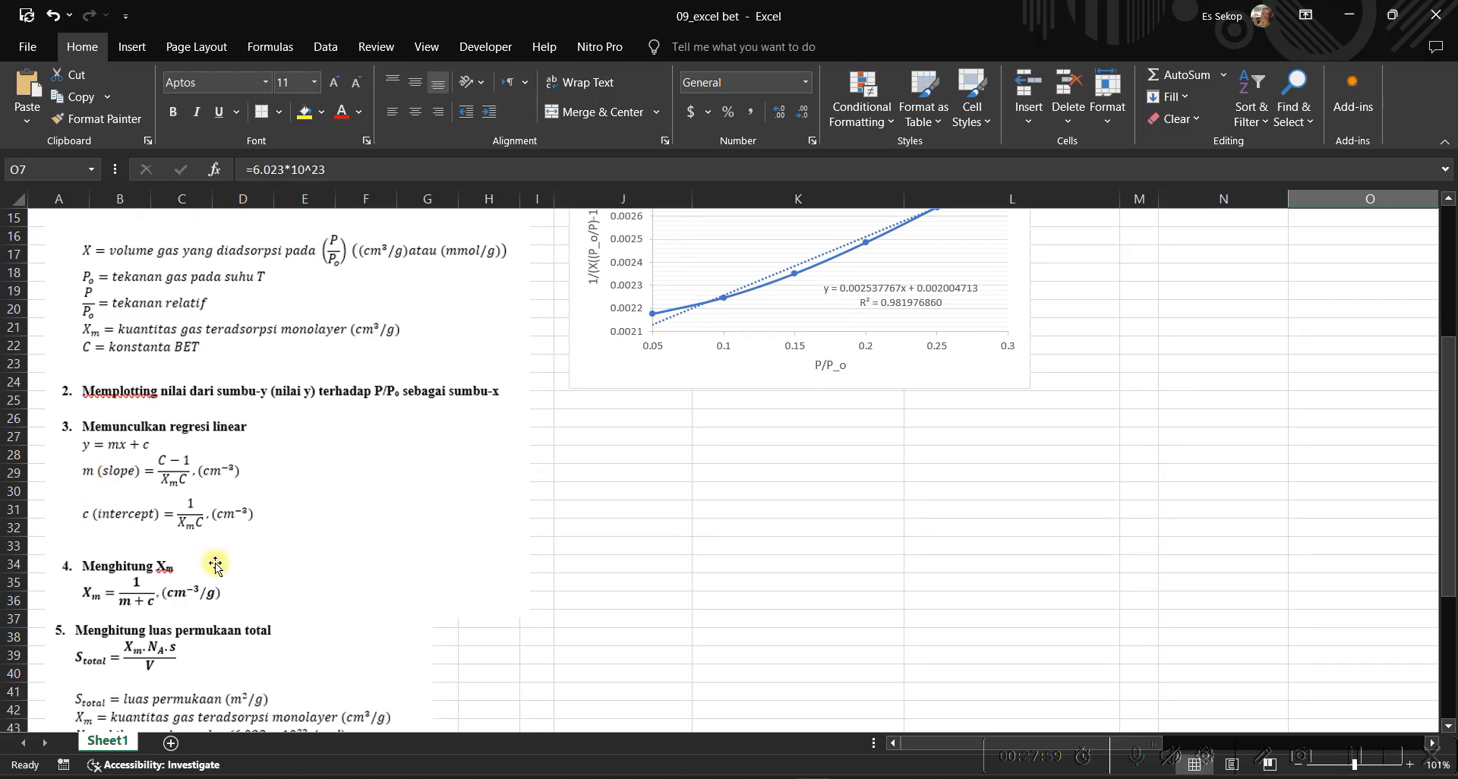
scroll(209, 562, "down", 1)
scroll(213, 545, "down", 1)
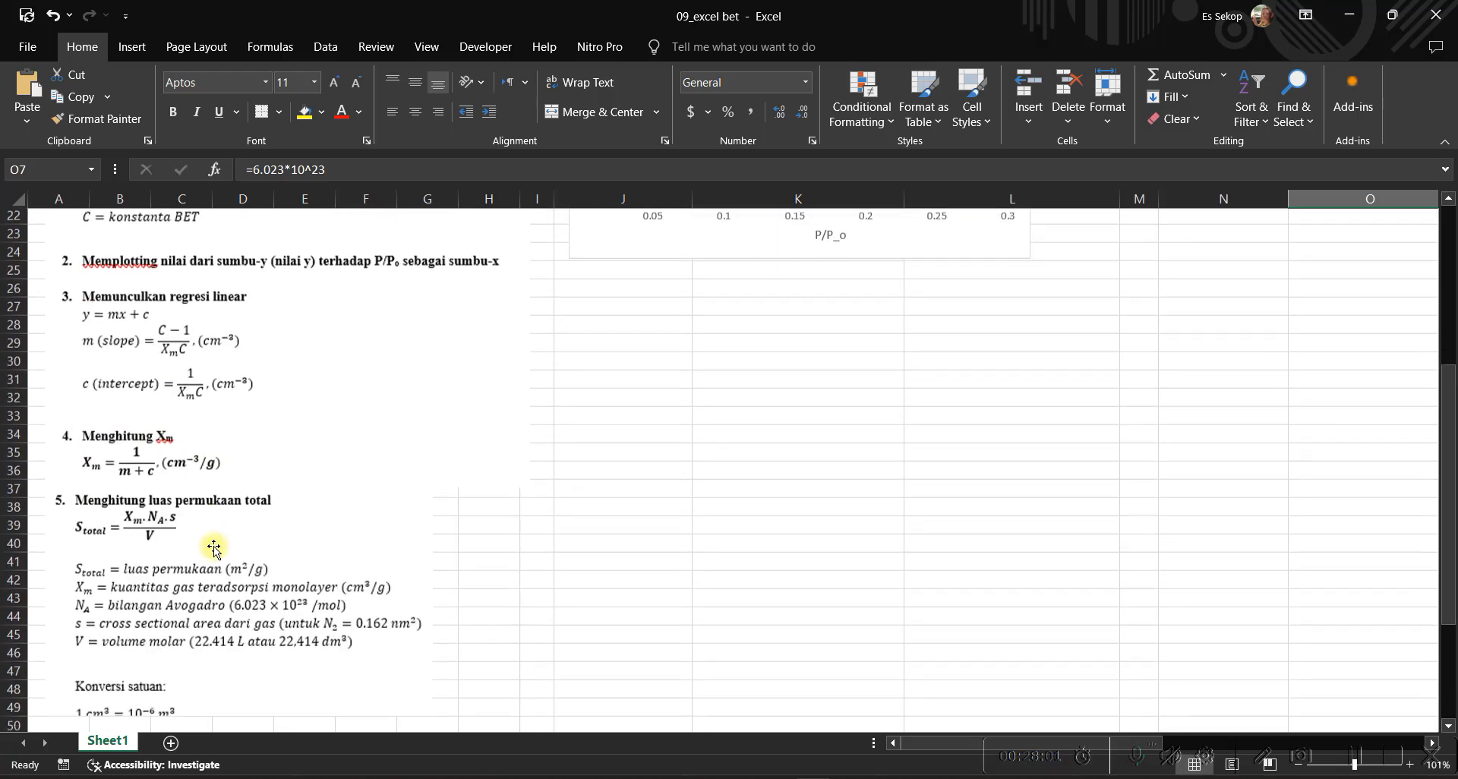
scroll(277, 506, "down", 1)
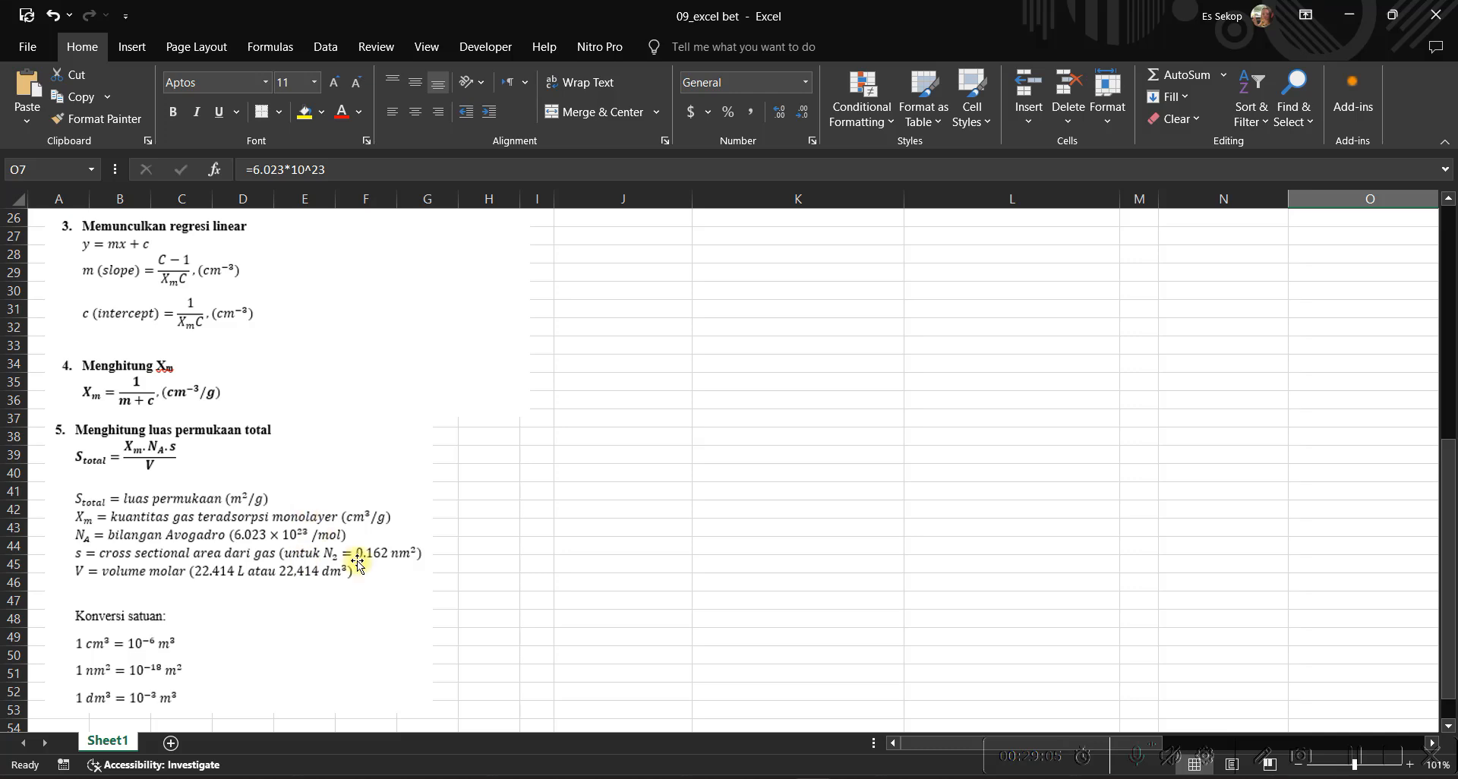
scroll(289, 646, "down", 1)
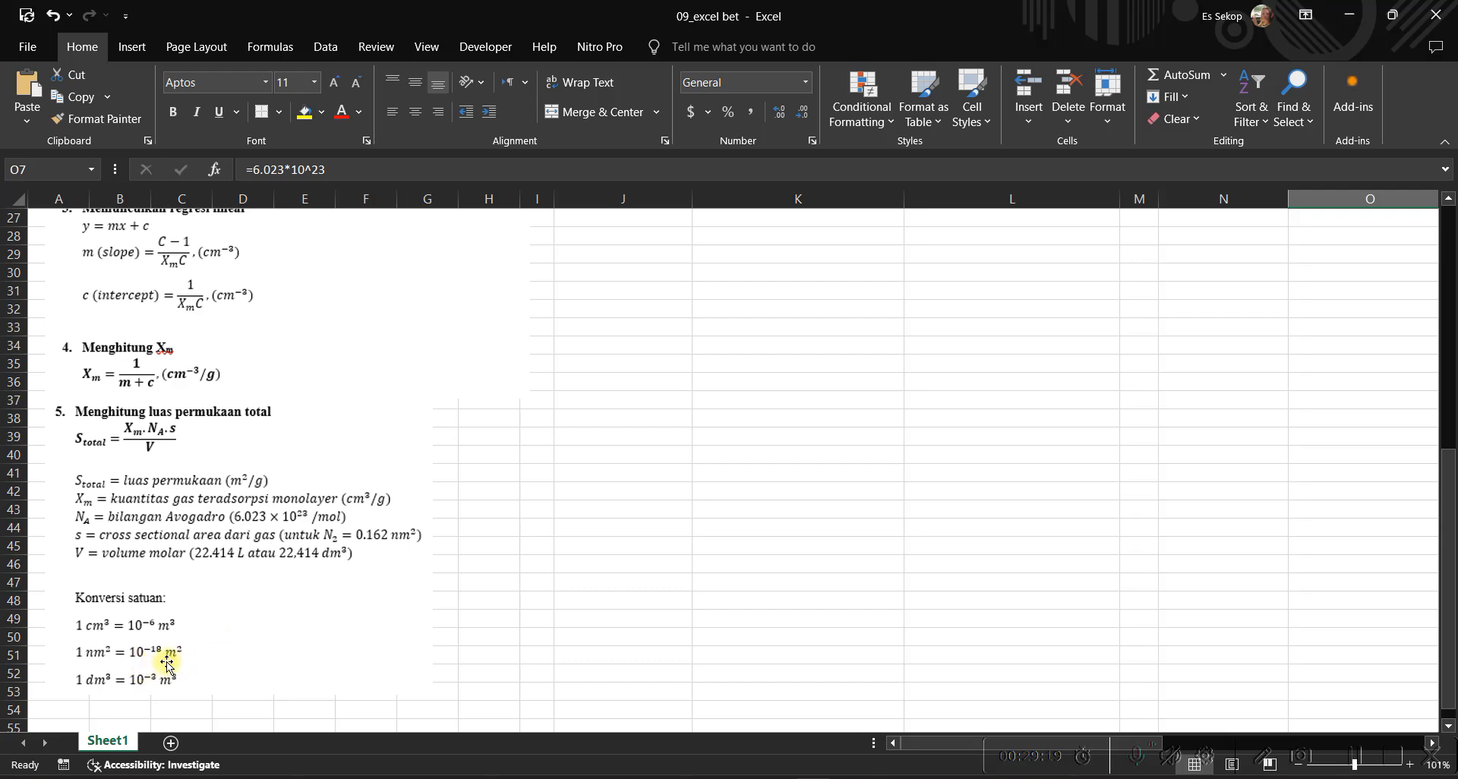
scroll(167, 663, "up", 2, "ctrl")
scroll(167, 663, "up", 1, "ctrl")
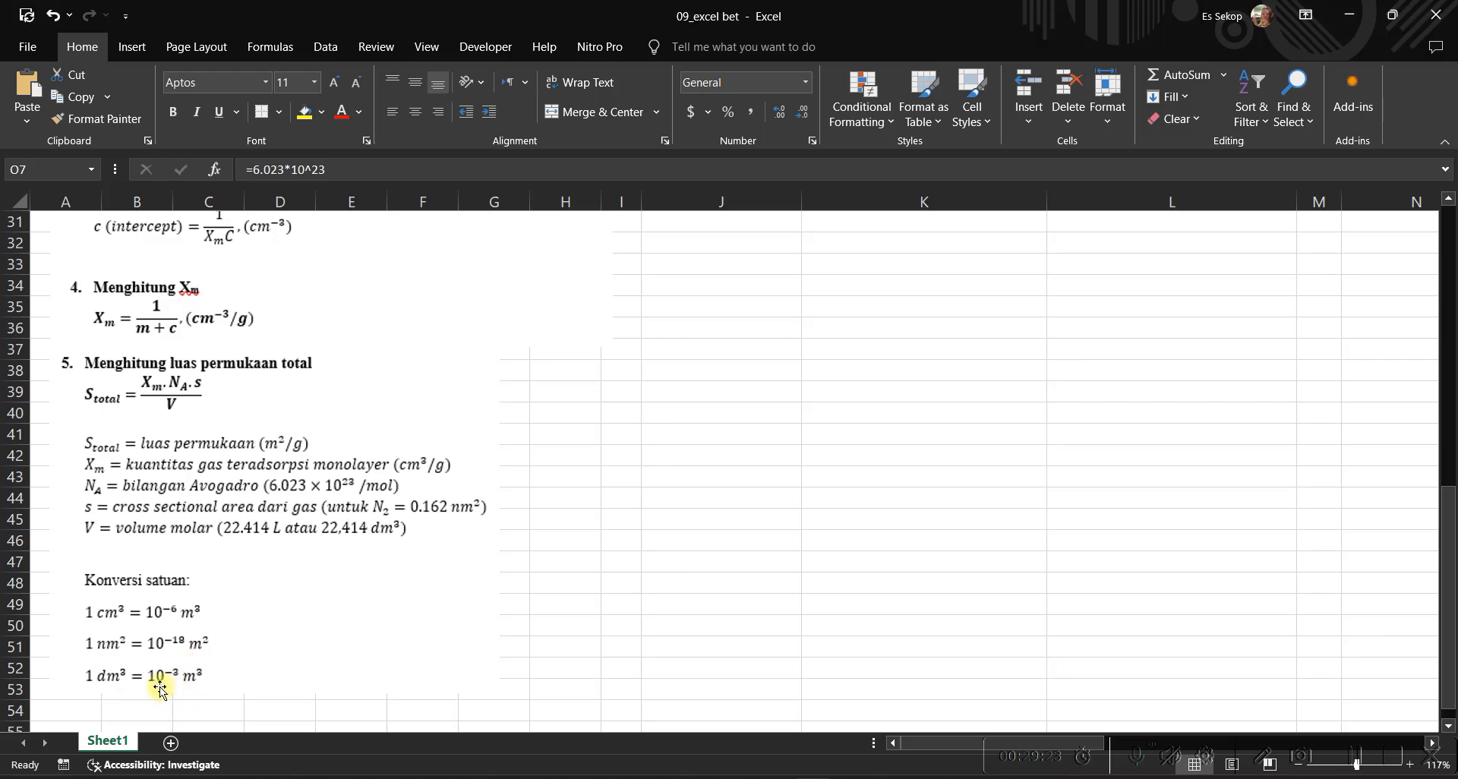
scroll(588, 539, "up", 7)
scroll(588, 540, "right", 5)
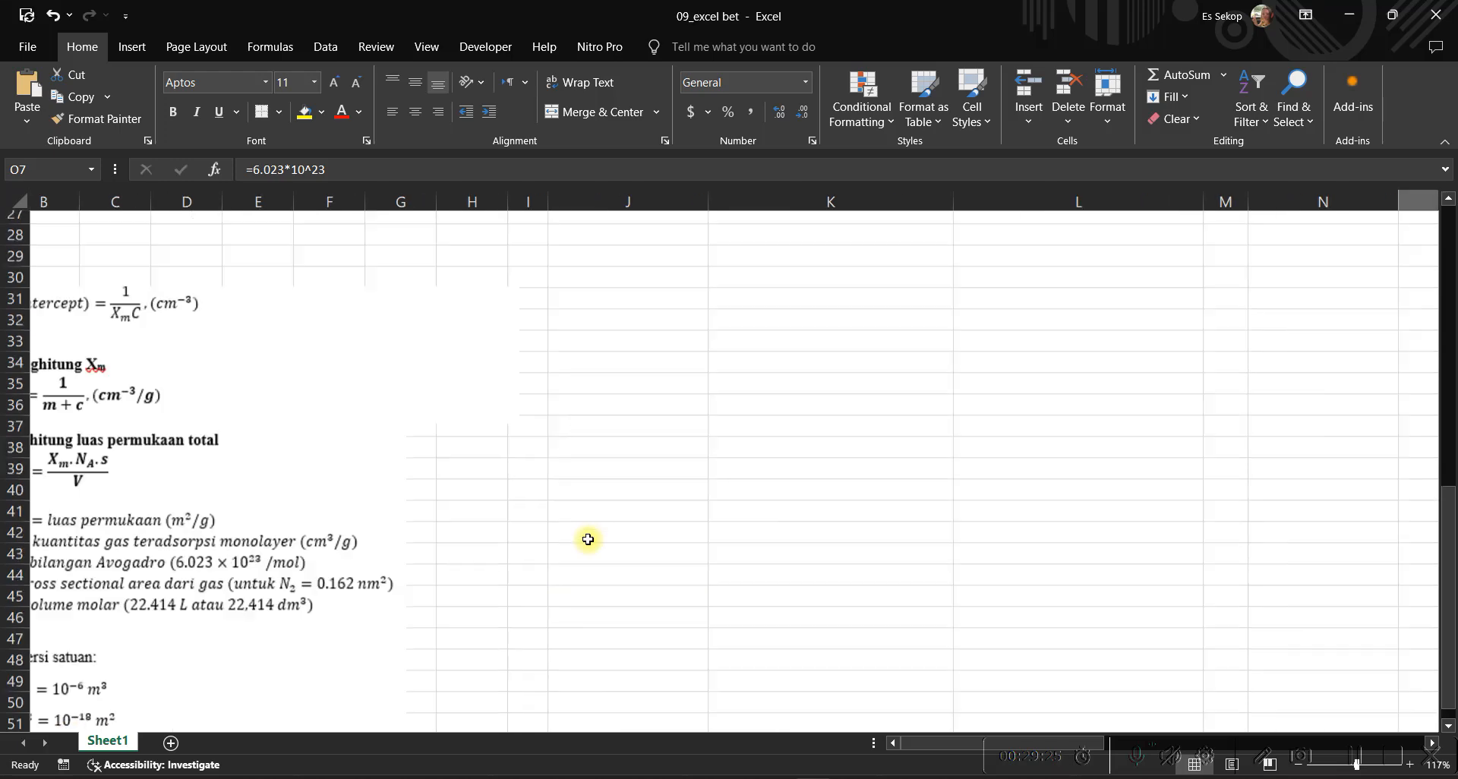
scroll(588, 539, "up", 3)
scroll(588, 539, "right", 2)
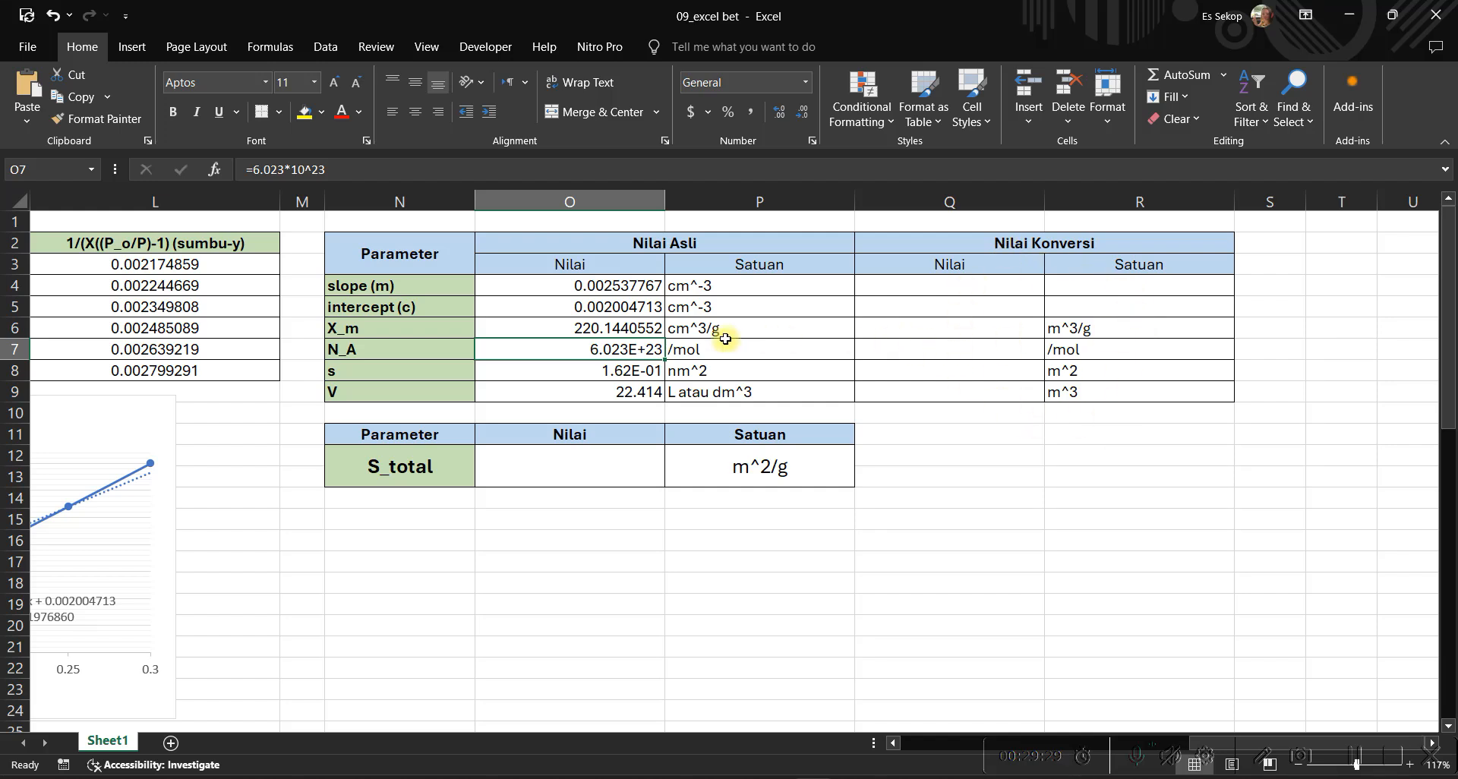
Convert X_m to m^3/g in Q6 with =O6*10^-6, following the cm³ to m³ conversion in the procedure.
left_click(410, 327)
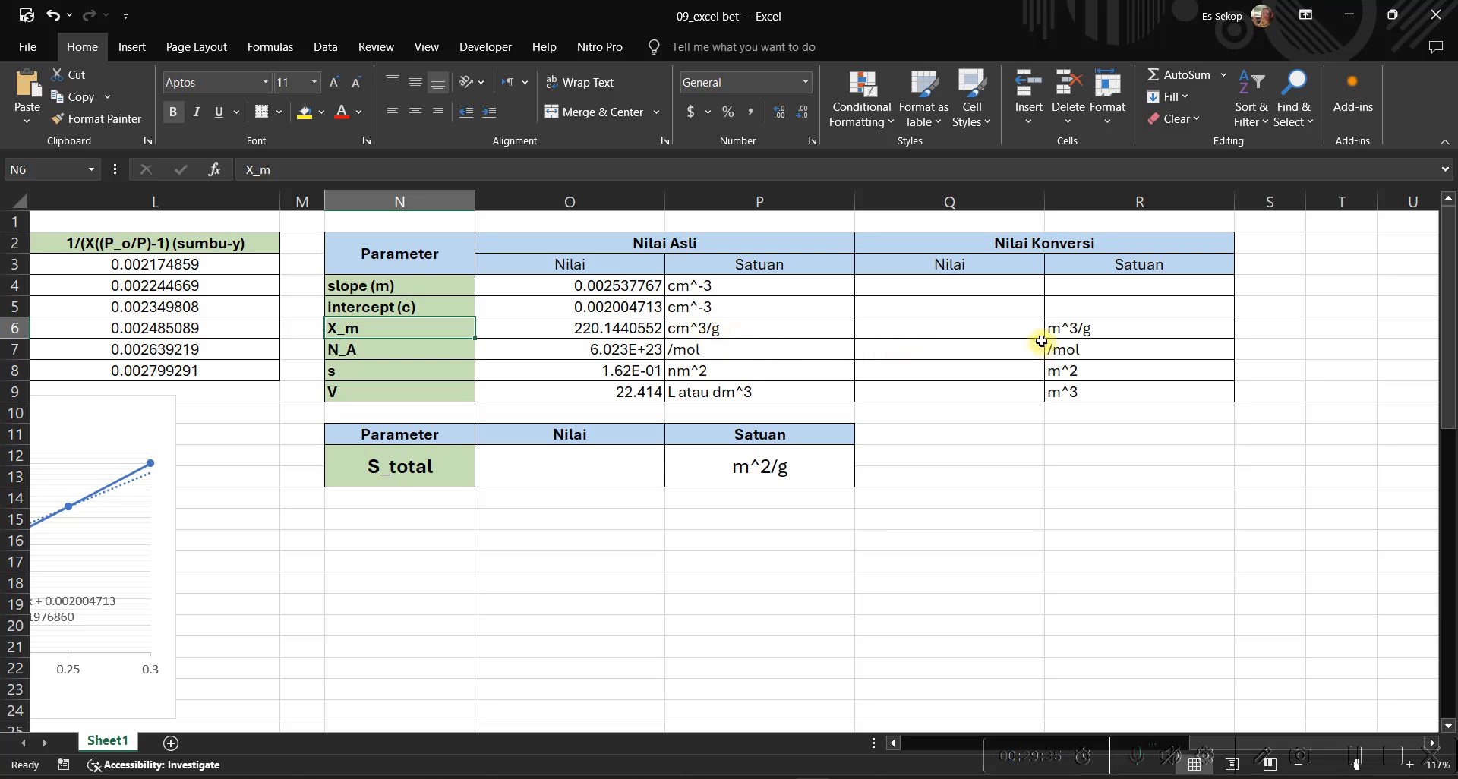
left_click(1000, 325)
scroll(755, 434, "down", 8)
scroll(754, 433, "left", 5)
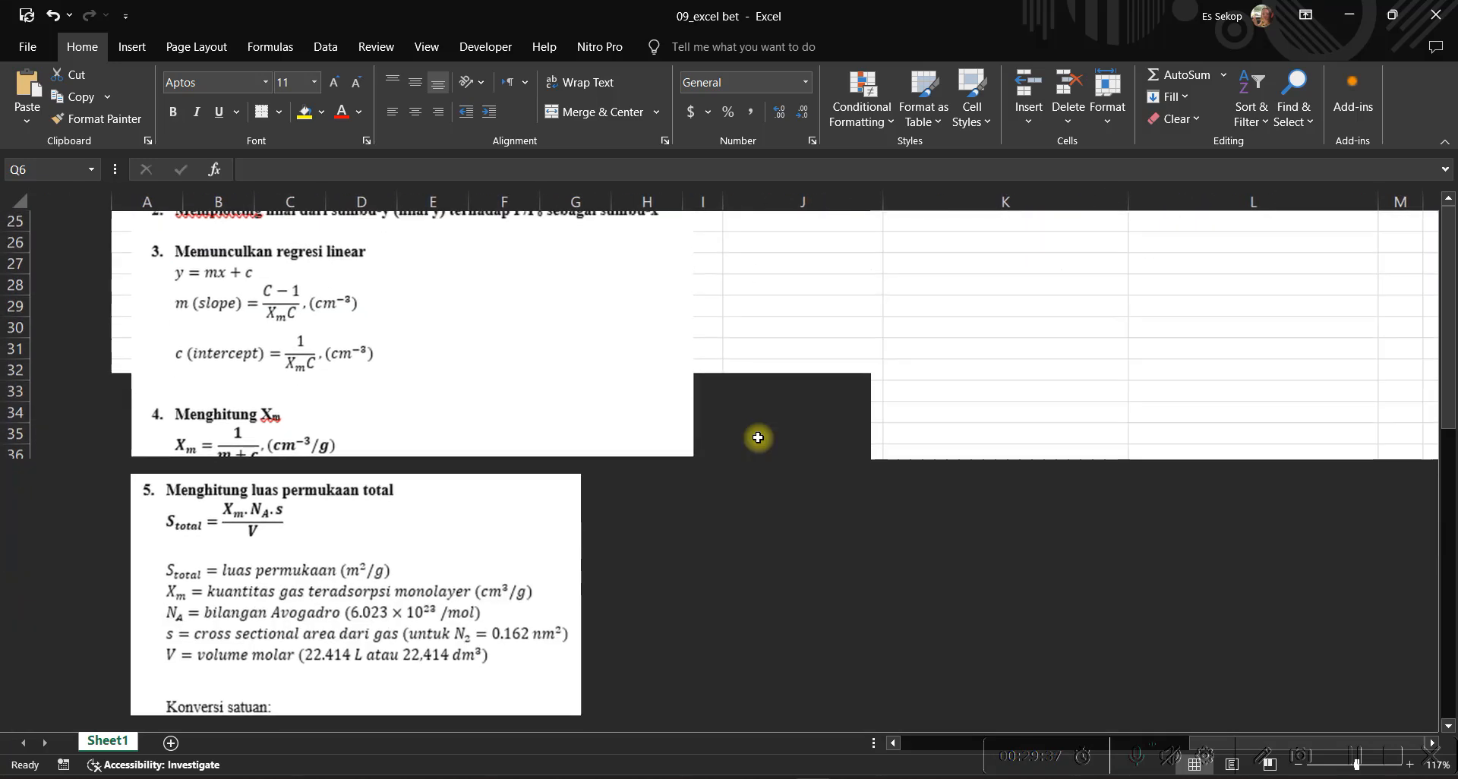
scroll(277, 593, "down", 3)
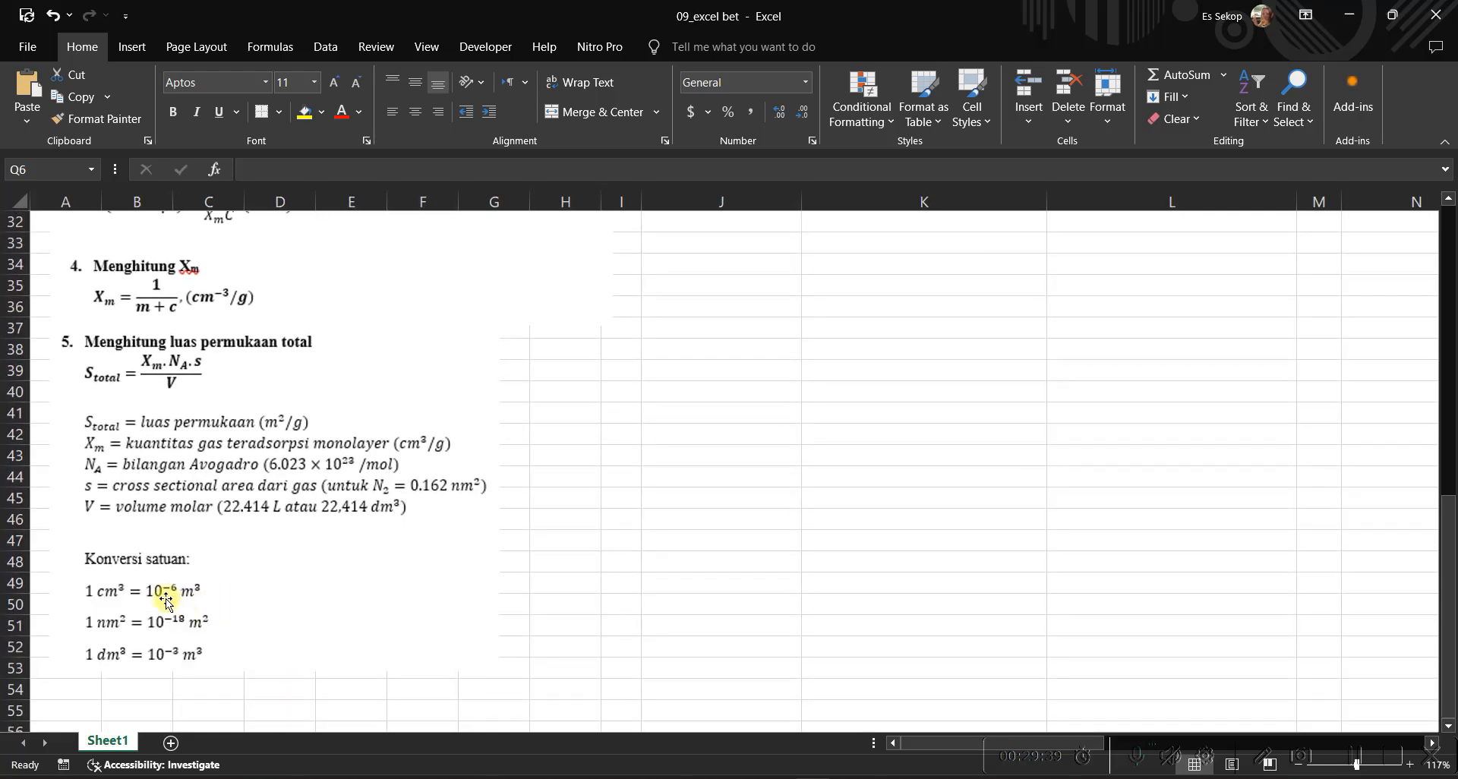
scroll(726, 508, "up", 3)
scroll(726, 508, "right", 2)
scroll(726, 507, "up", 8)
scroll(726, 508, "right", 4)
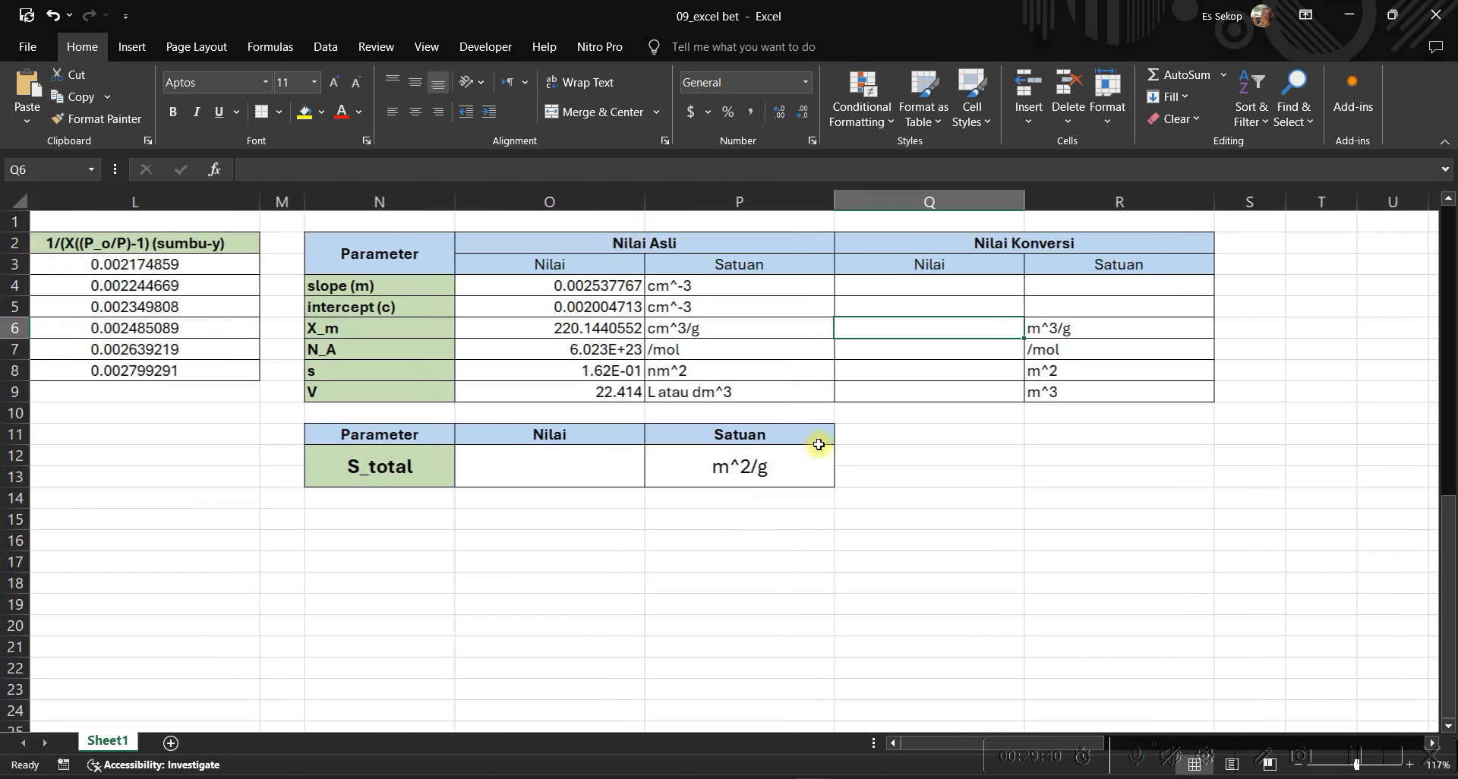
type("=")
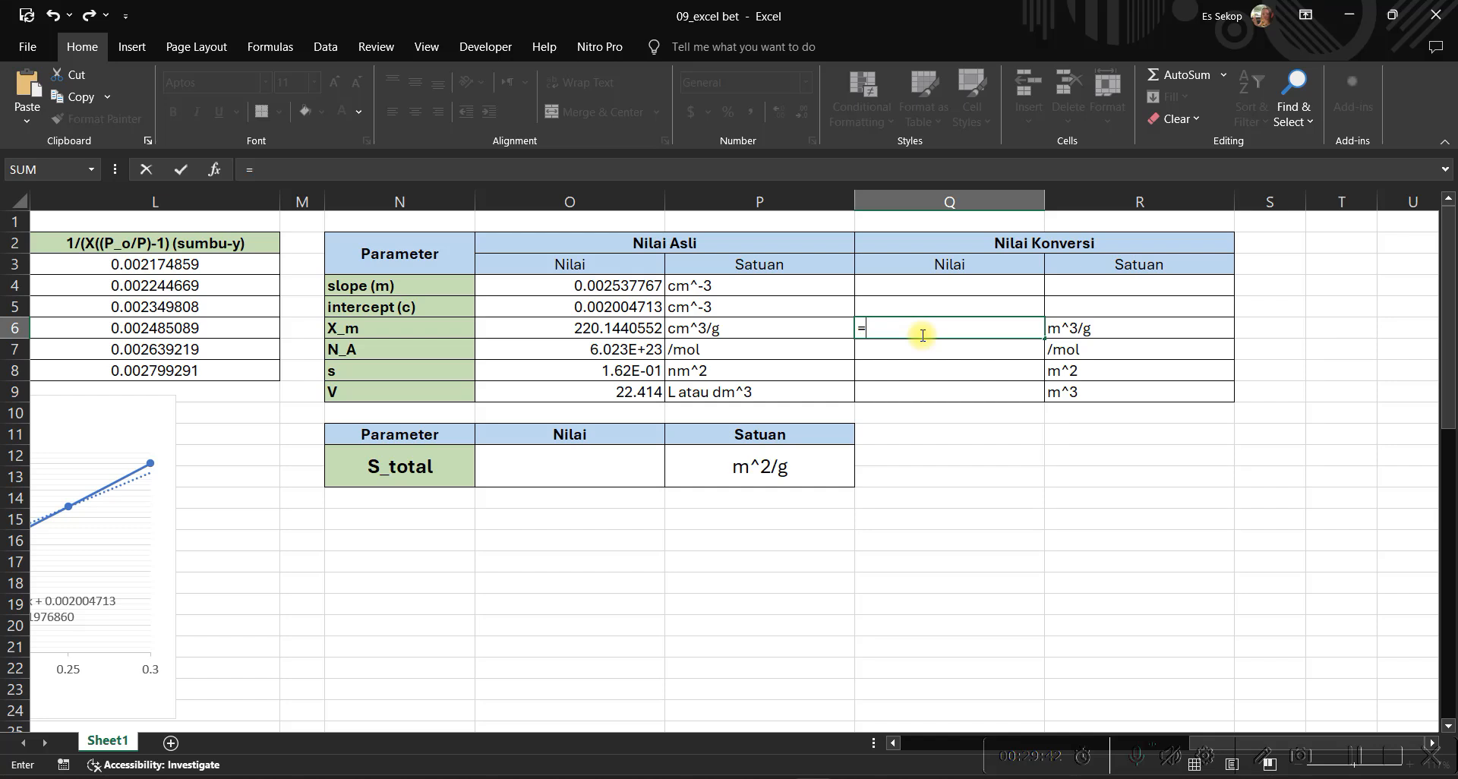
left_click(626, 334)
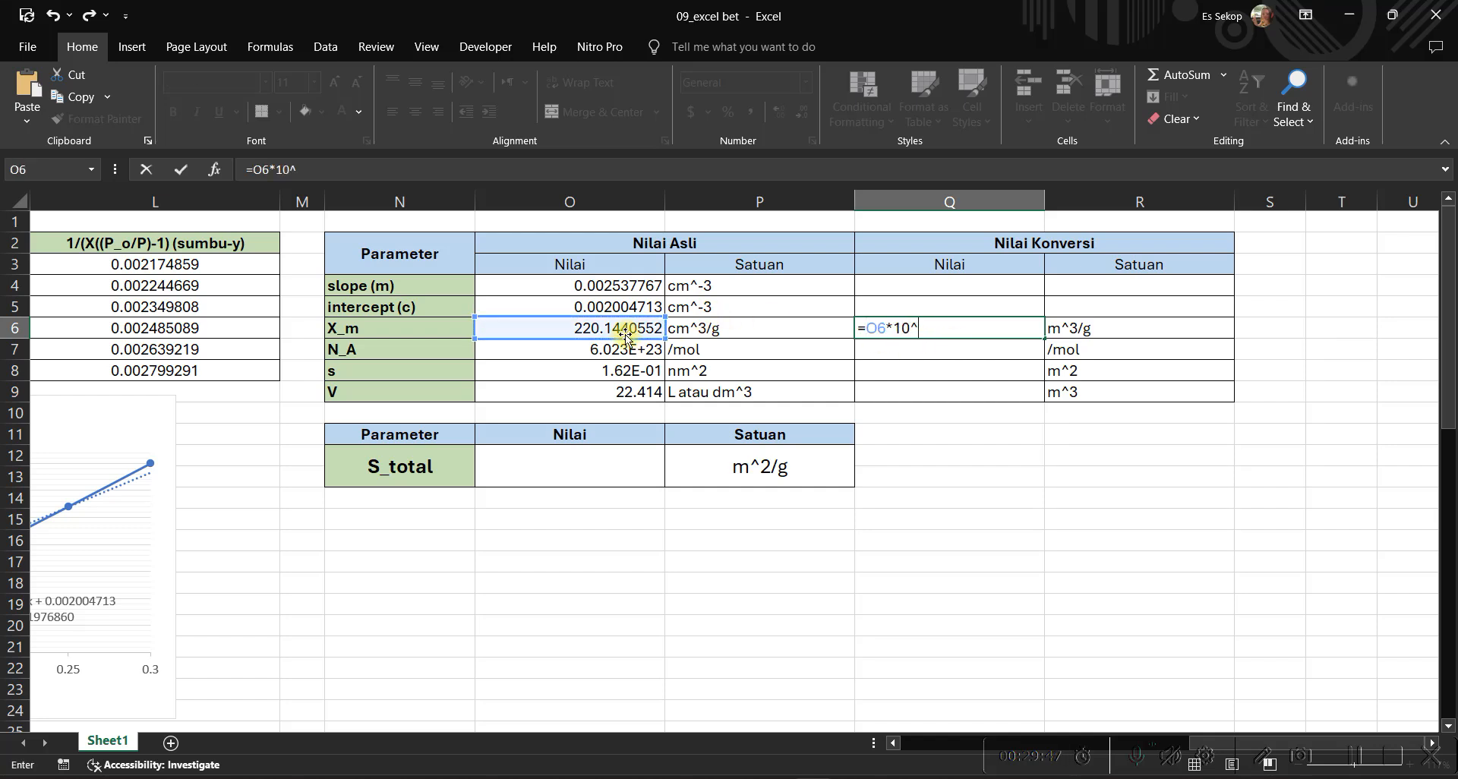
type("*10^-6")
key("Return")
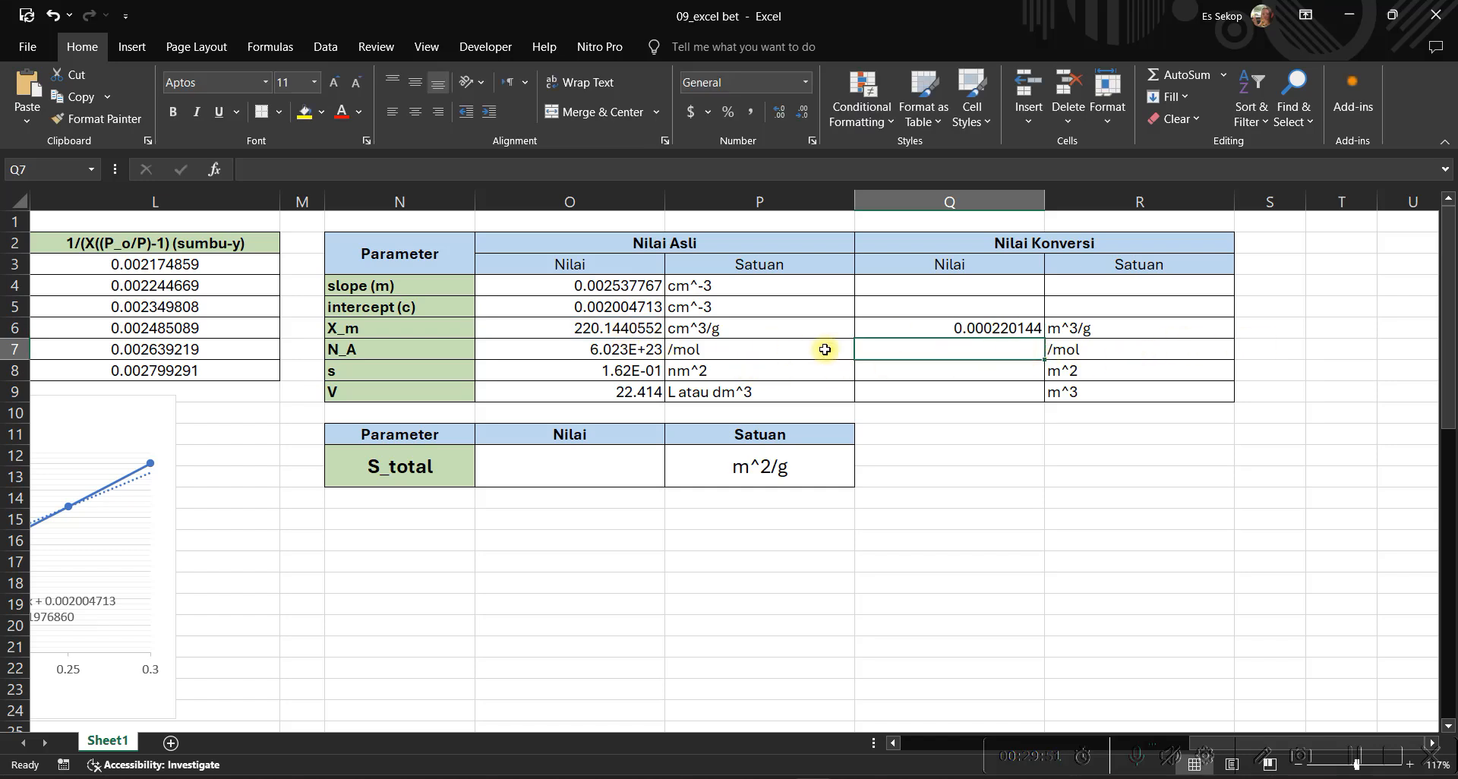
Carry the N_A value over to the converted values in Q7 with =O7.
type("=")
left_click(633, 357)
key("Return")
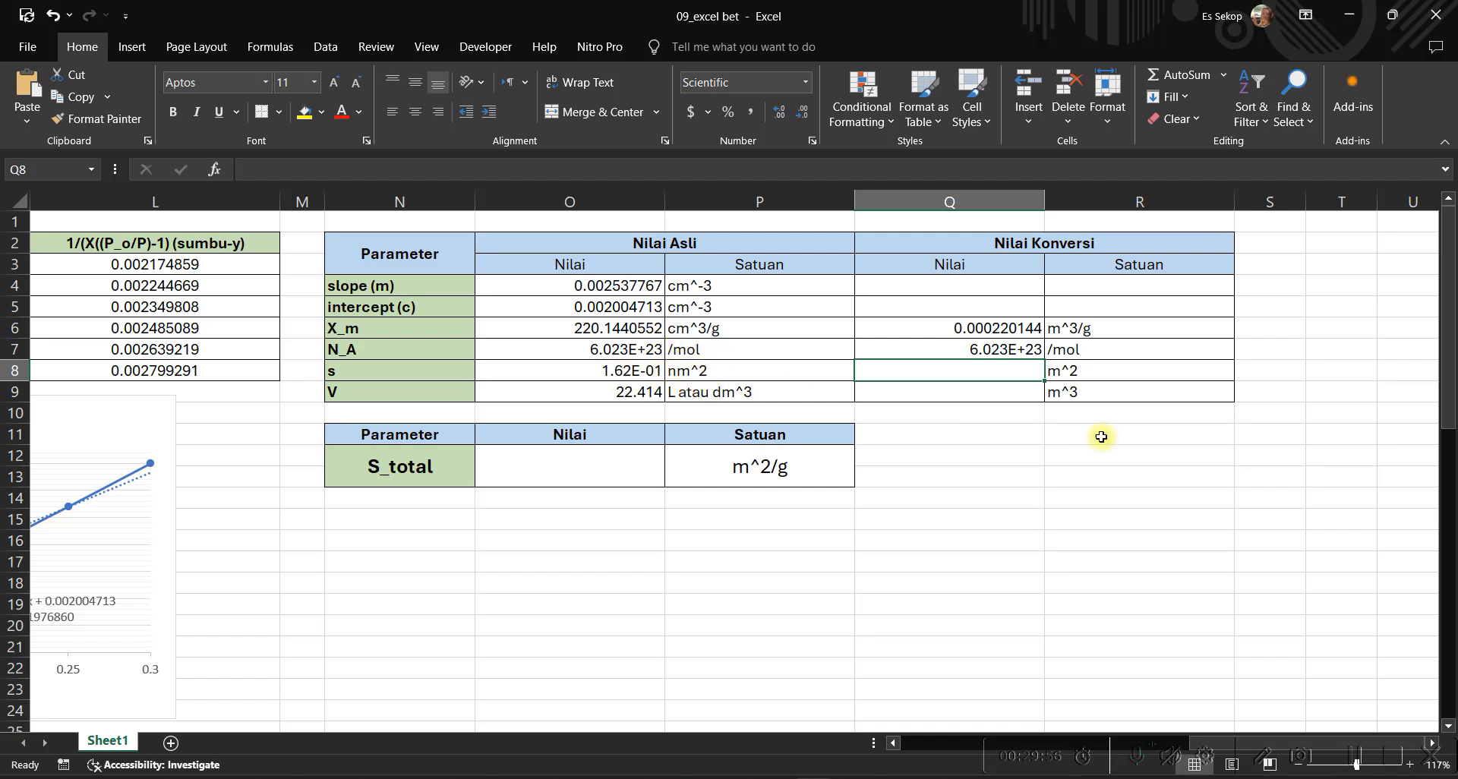
Fill the converted cross-sectional area s in Q8 with the formula =O8^10^-18.
type("=")
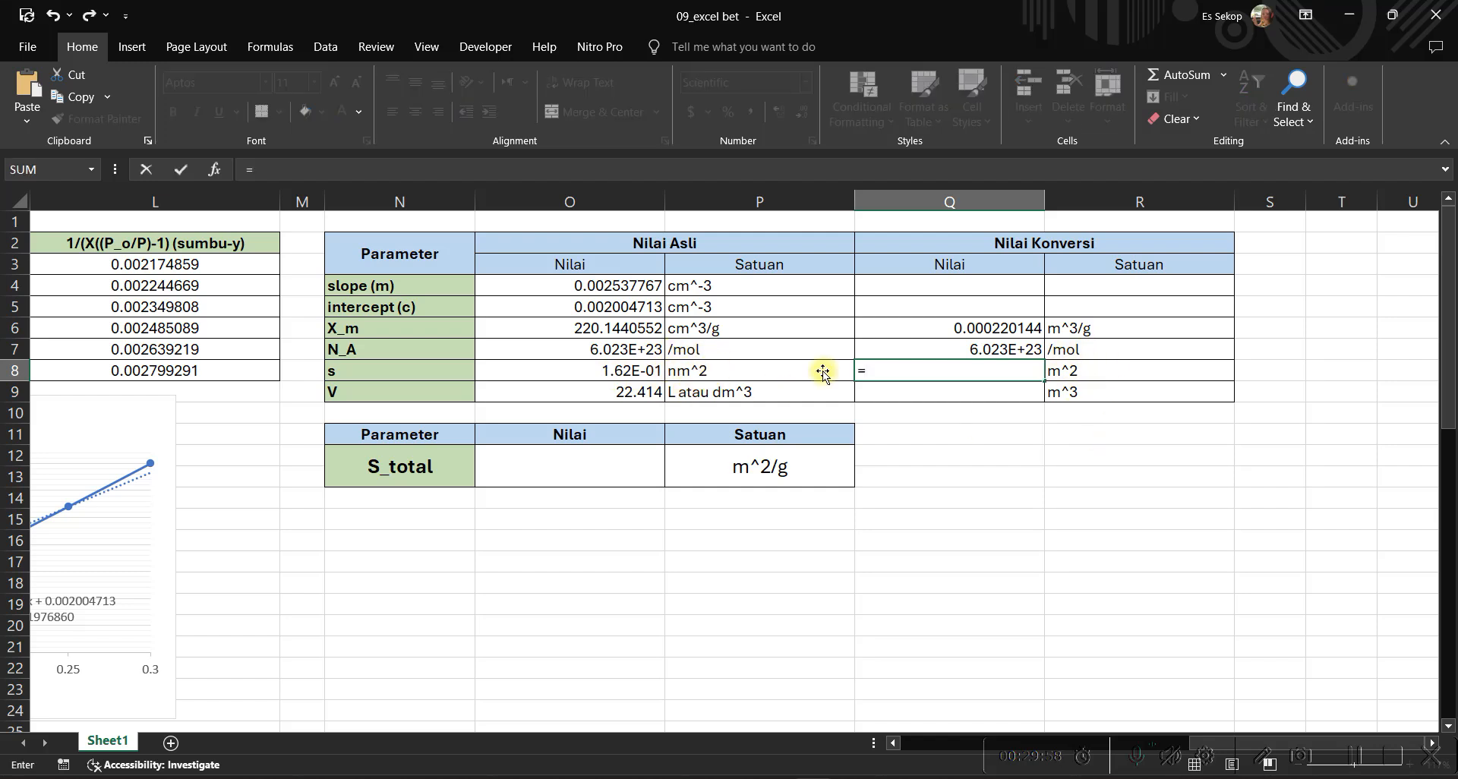
left_click(635, 376)
type("&1")
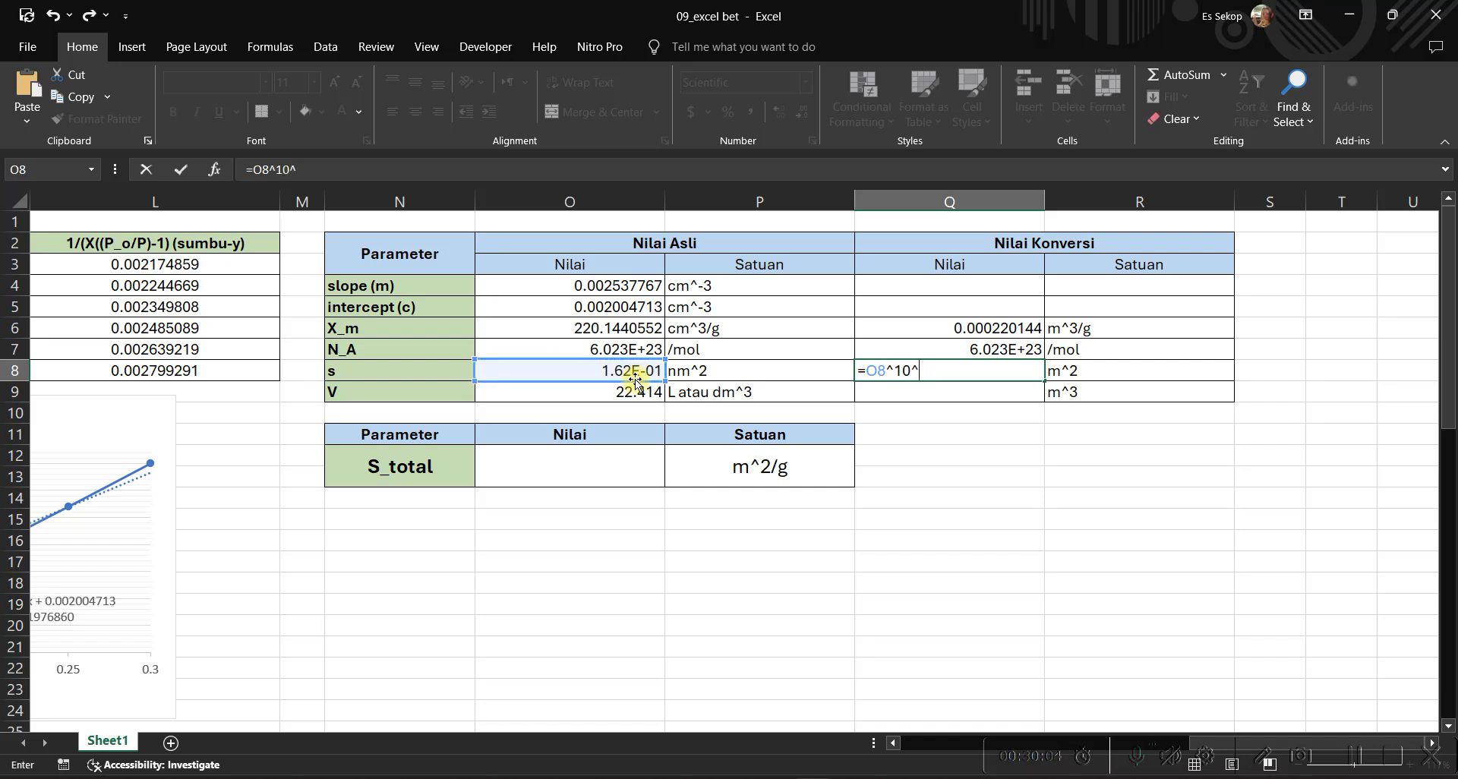
key("Return")
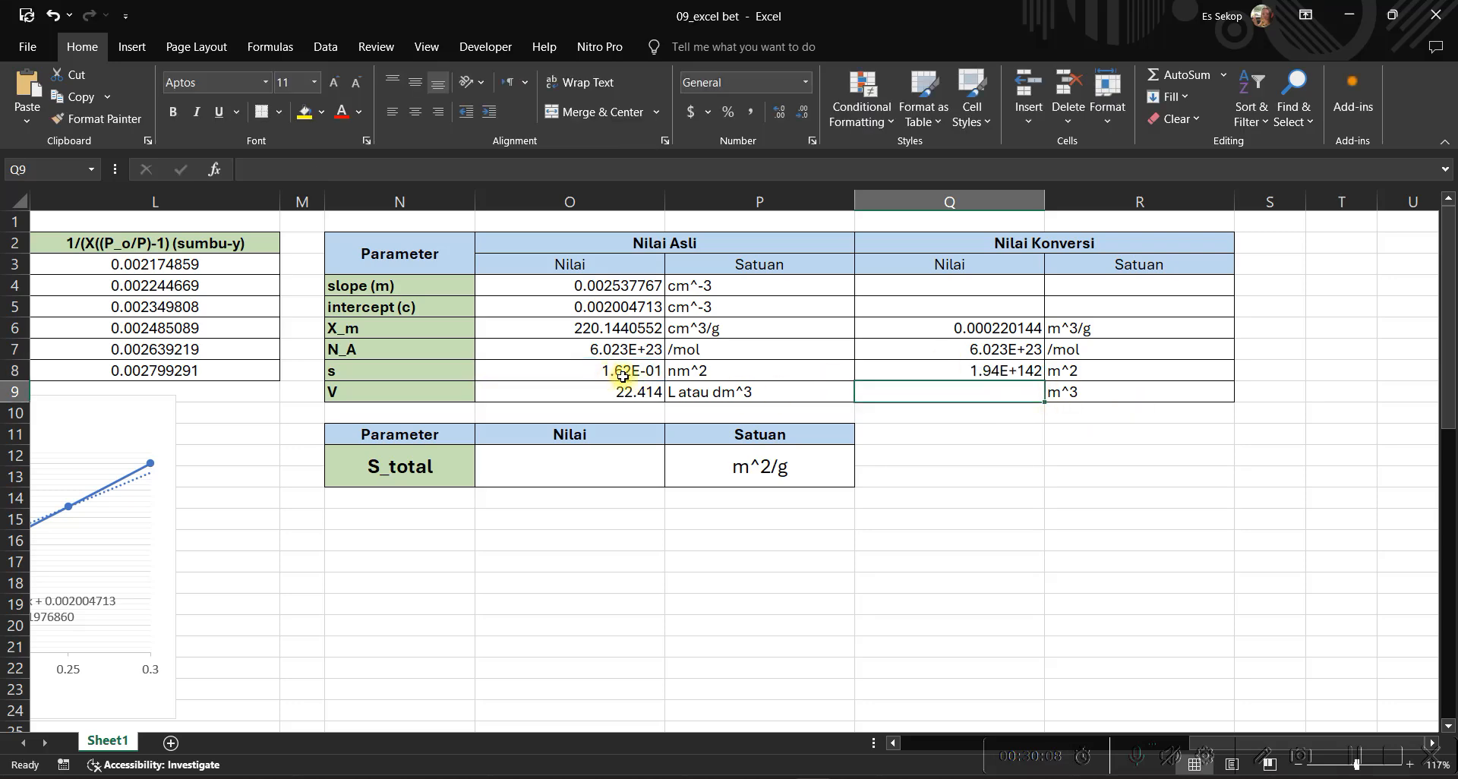
Check the dm³ to m³ conversion in the procedure and convert the molar volume V in Q9 with =O9*10^-3.
scroll(815, 492, "down", 2)
scroll(815, 492, "left", 1)
scroll(815, 492, "left", 5)
scroll(815, 492, "down", 12)
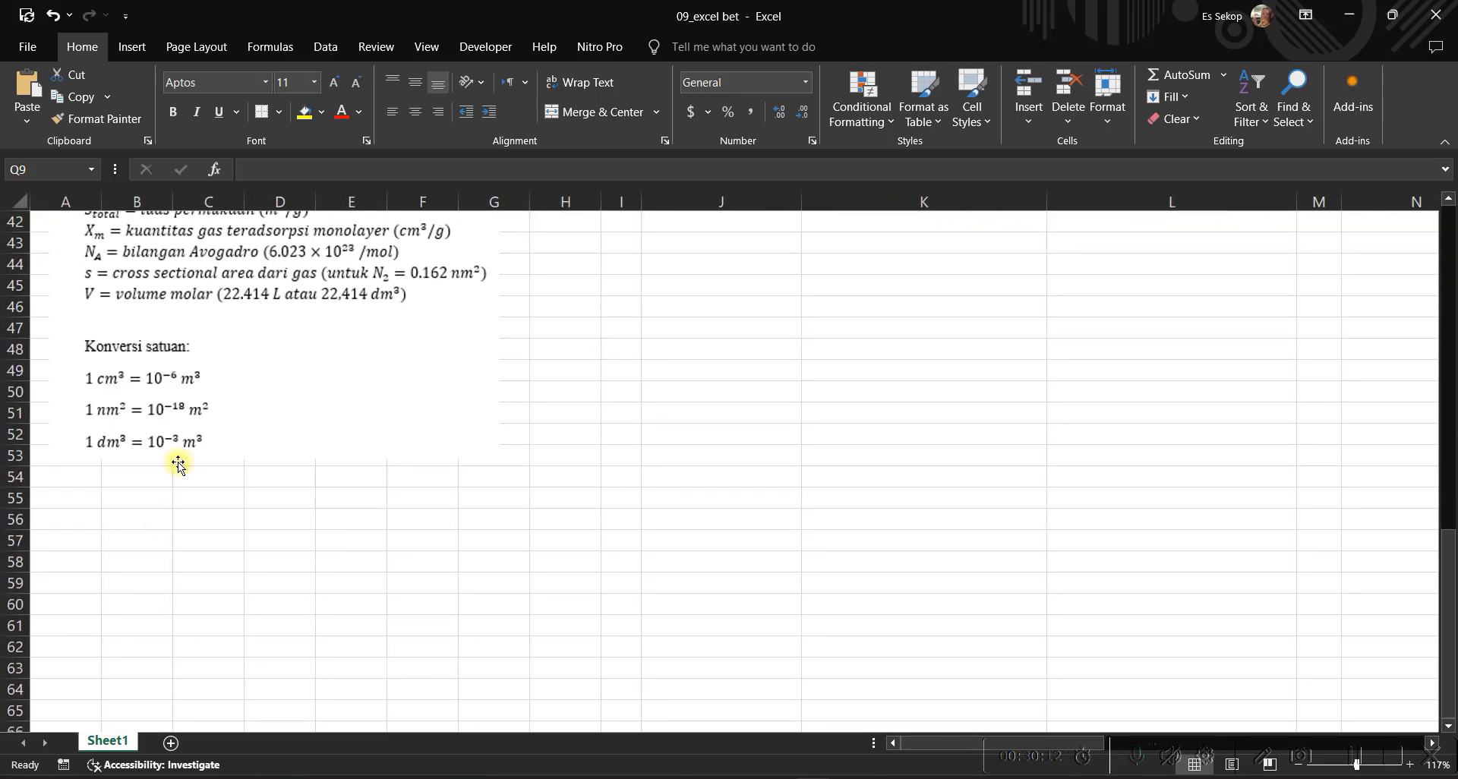
scroll(587, 490, "up", 14)
scroll(587, 490, "right", 5)
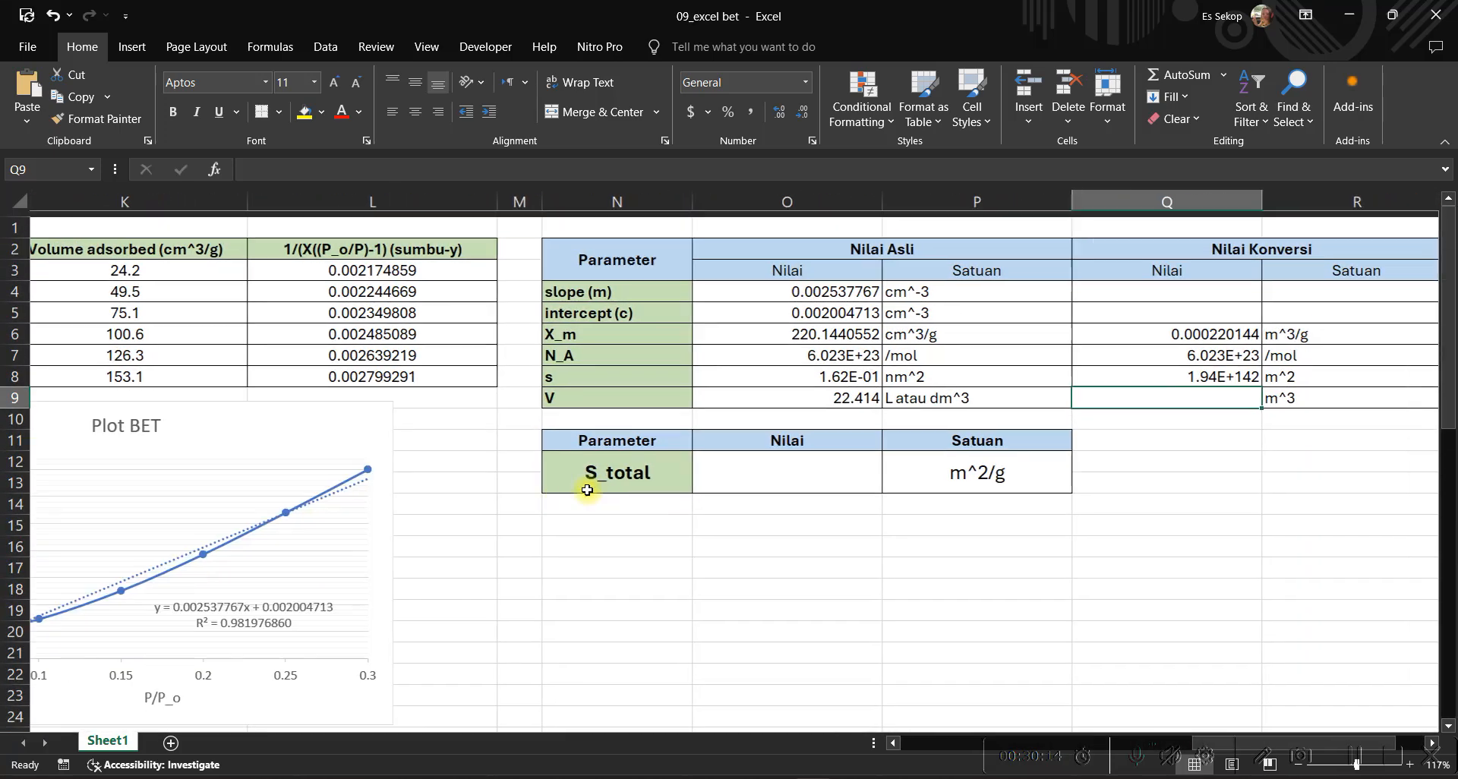
type("=")
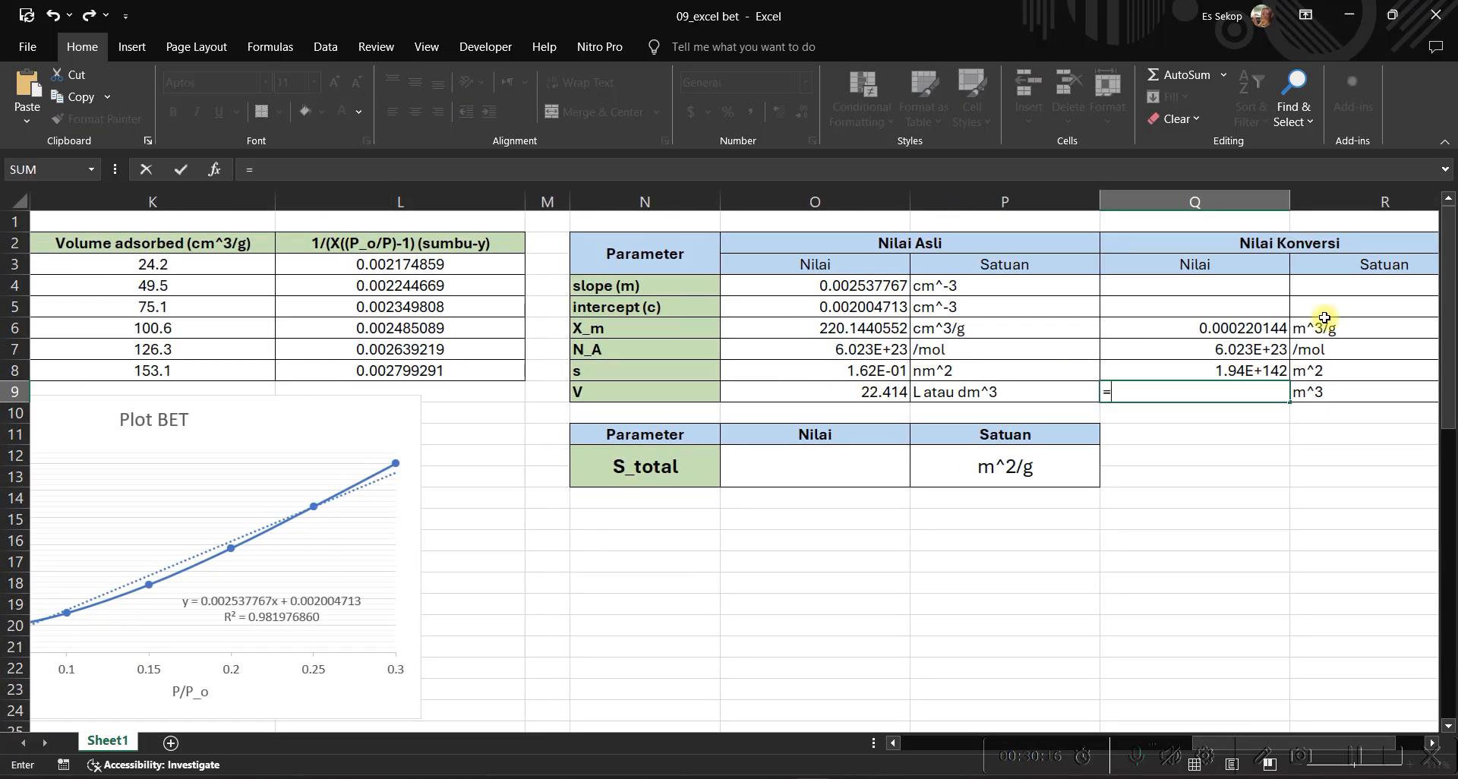
left_click(895, 394)
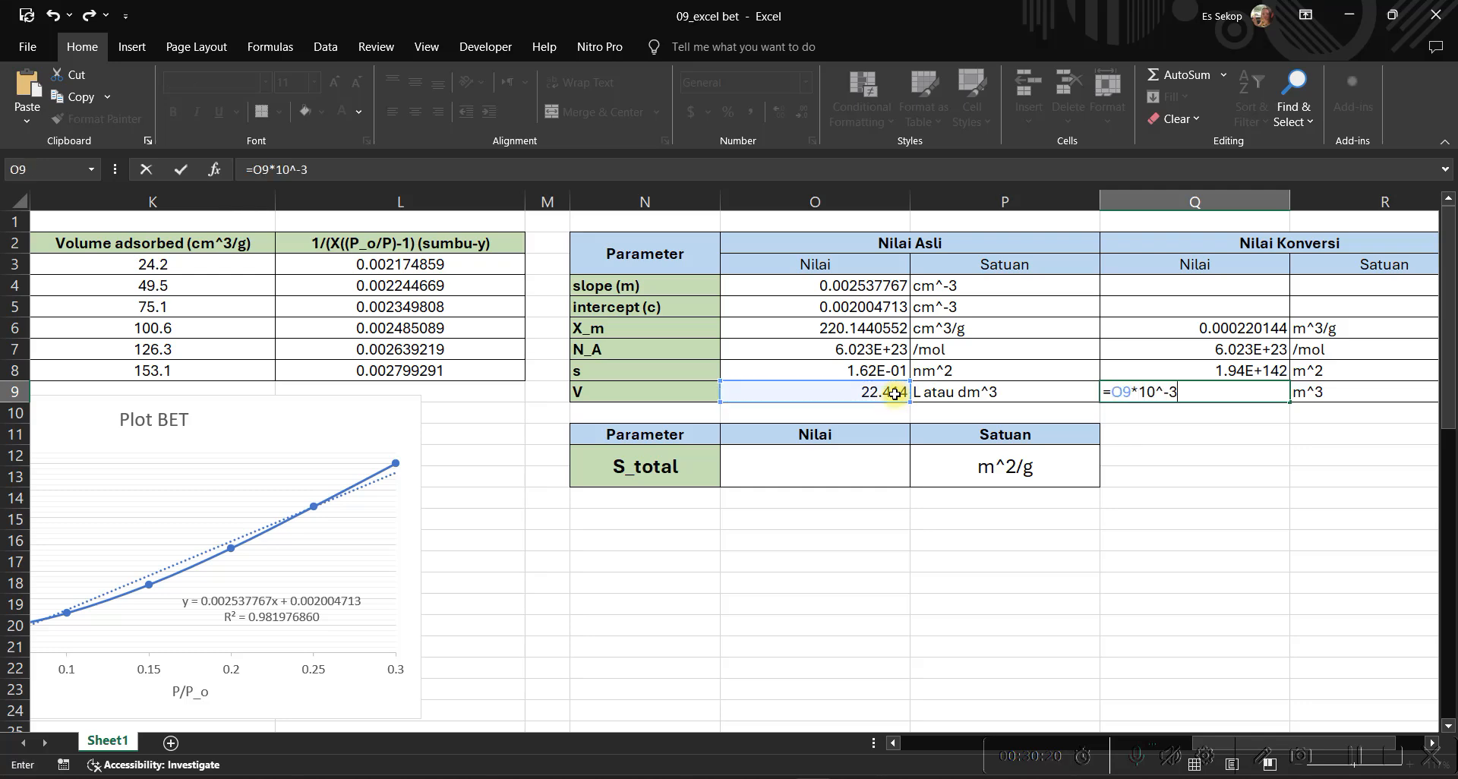
key("Return")
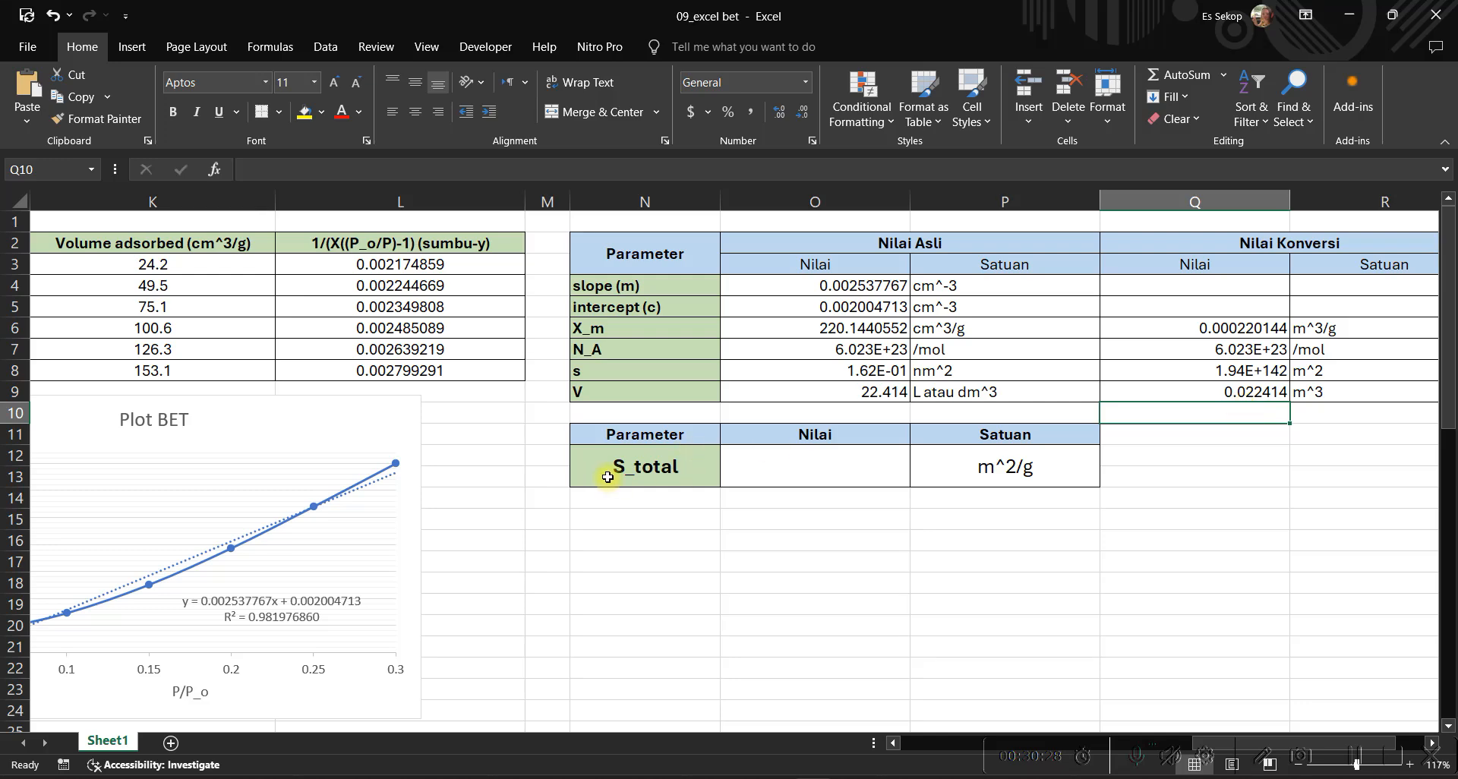
Calculate S_total in O12 from the converted values with =(Q6*Q7*Q8)/Q9, following the total surface area formula in the procedure.
scroll(534, 603, "left", 5)
scroll(534, 603, "down", 7)
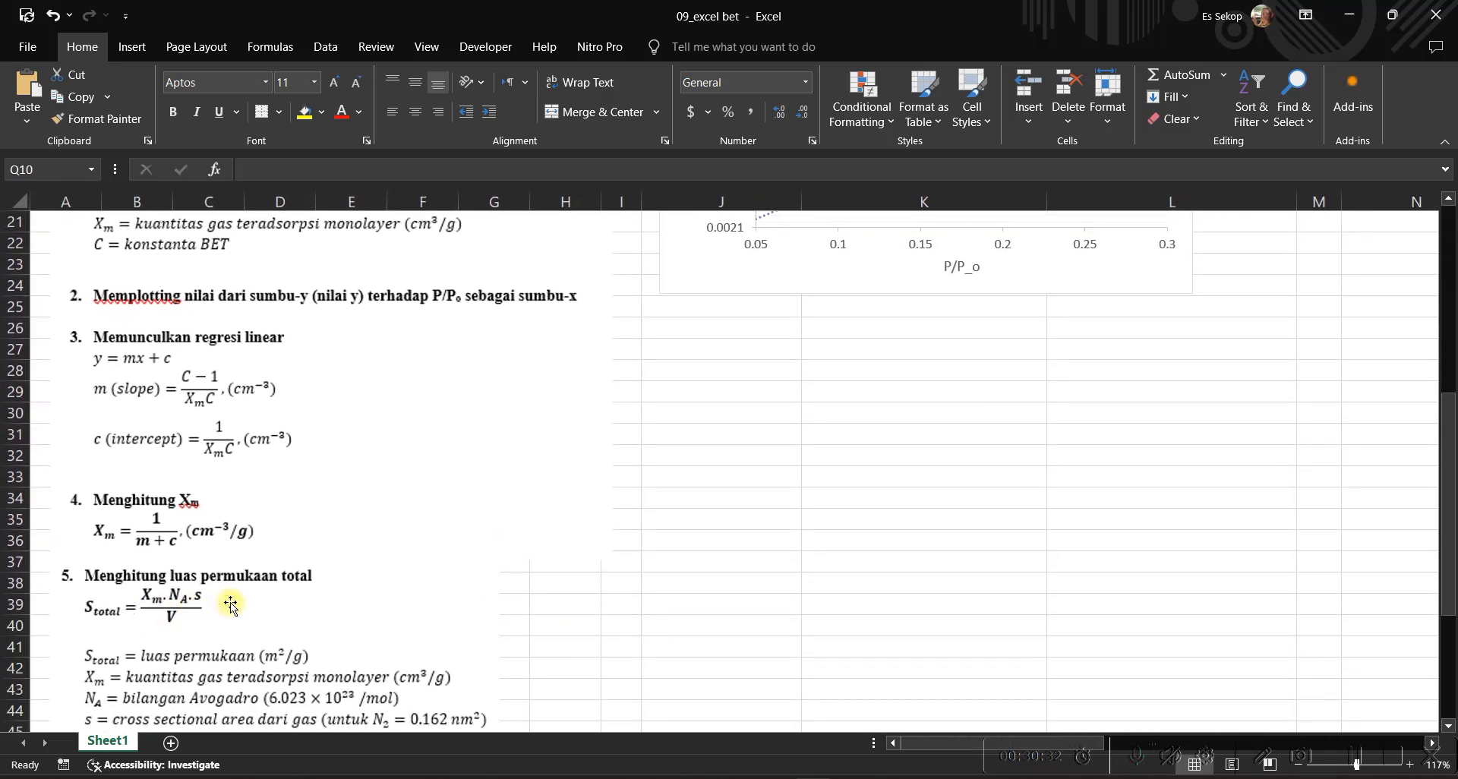
scroll(845, 428, "right", 5)
scroll(845, 428, "up", 7)
left_click(1021, 478)
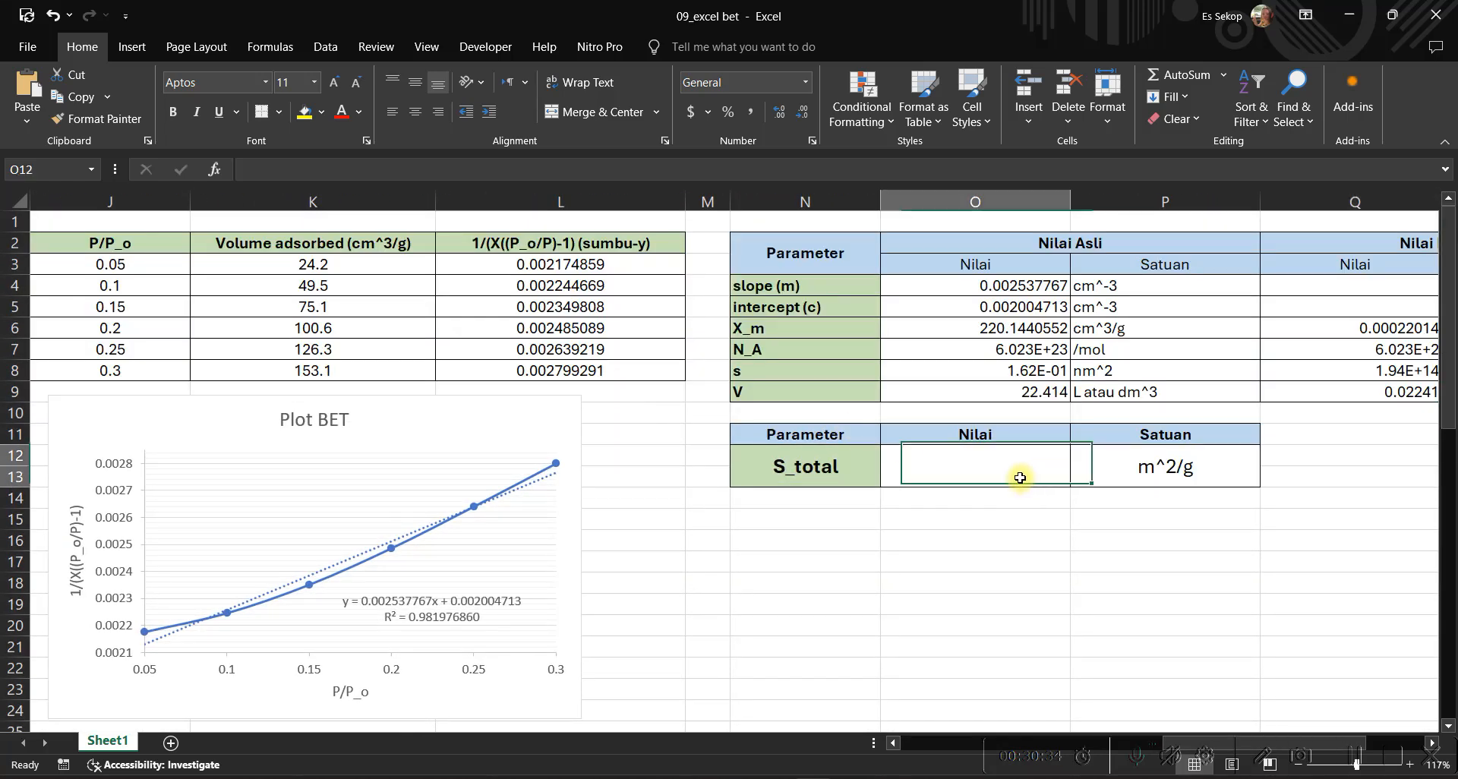
type("=(")
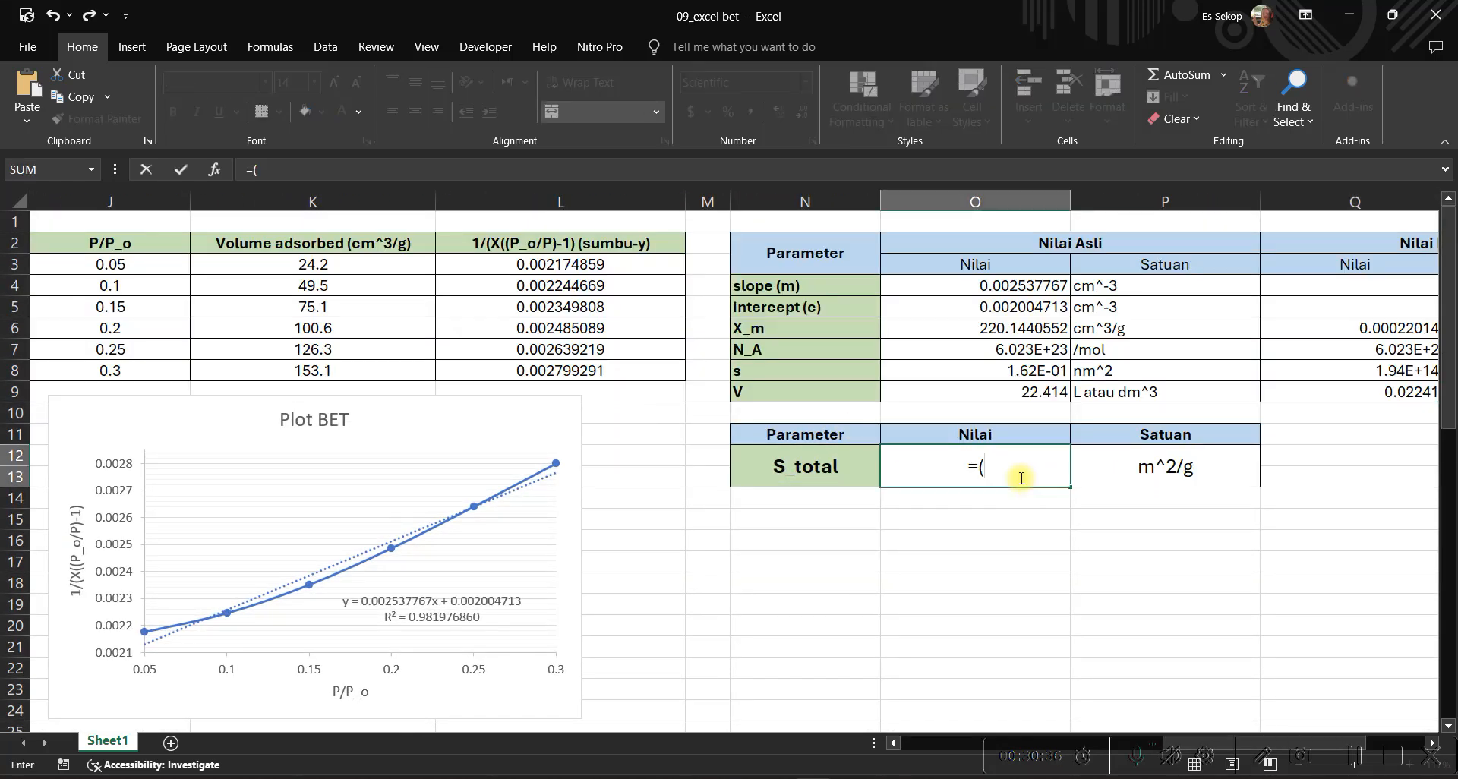
scroll(1064, 395, "right", 2)
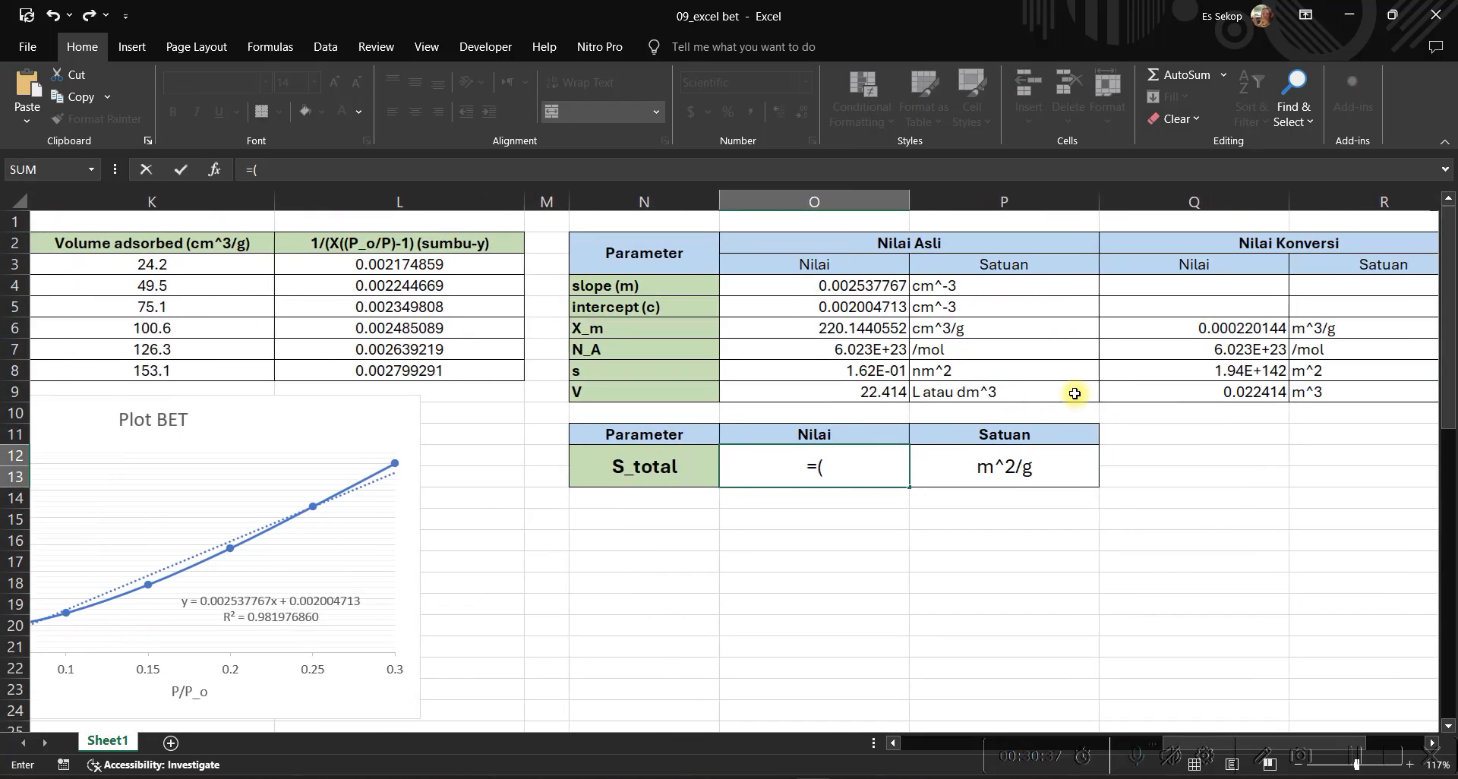
left_click(1229, 327)
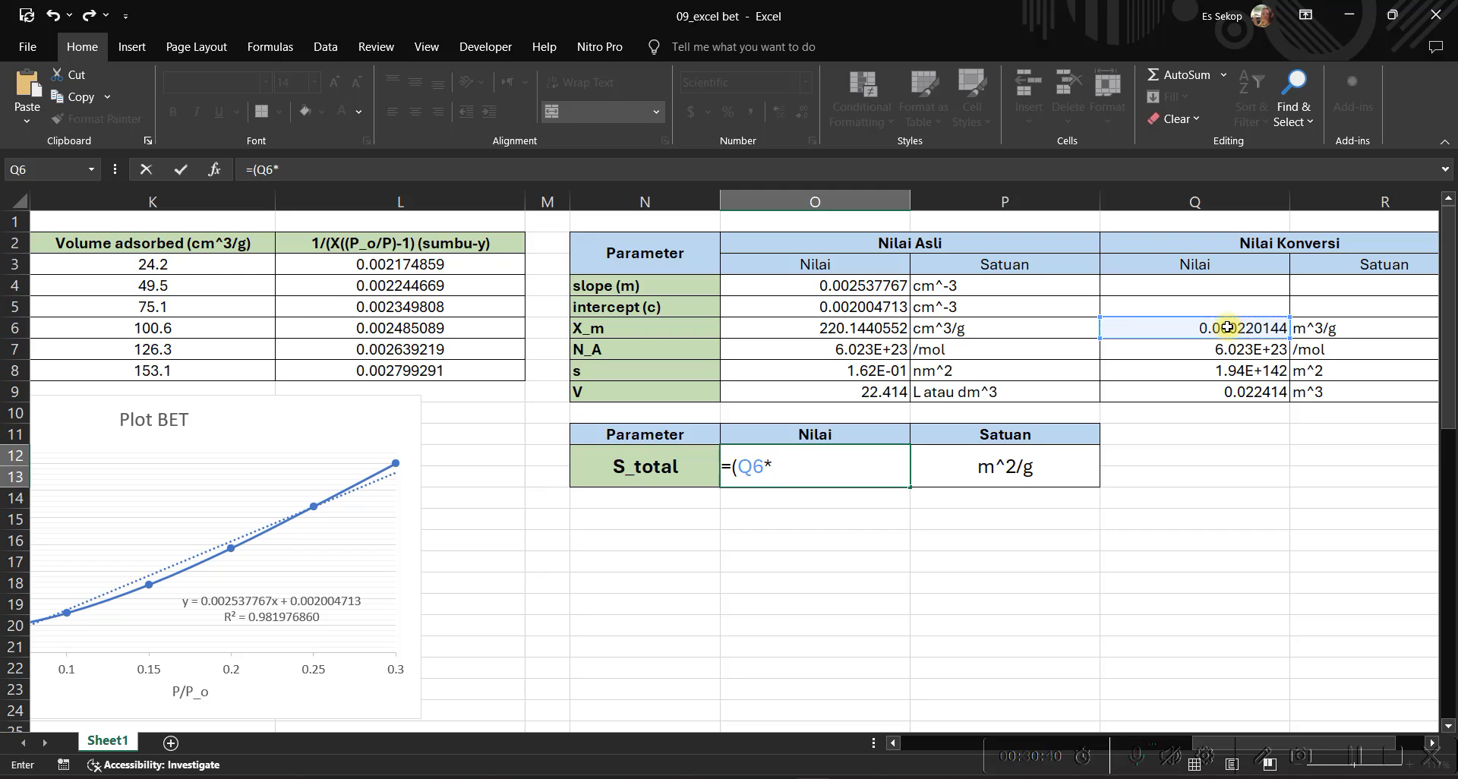
type("*")
left_click(1244, 348)
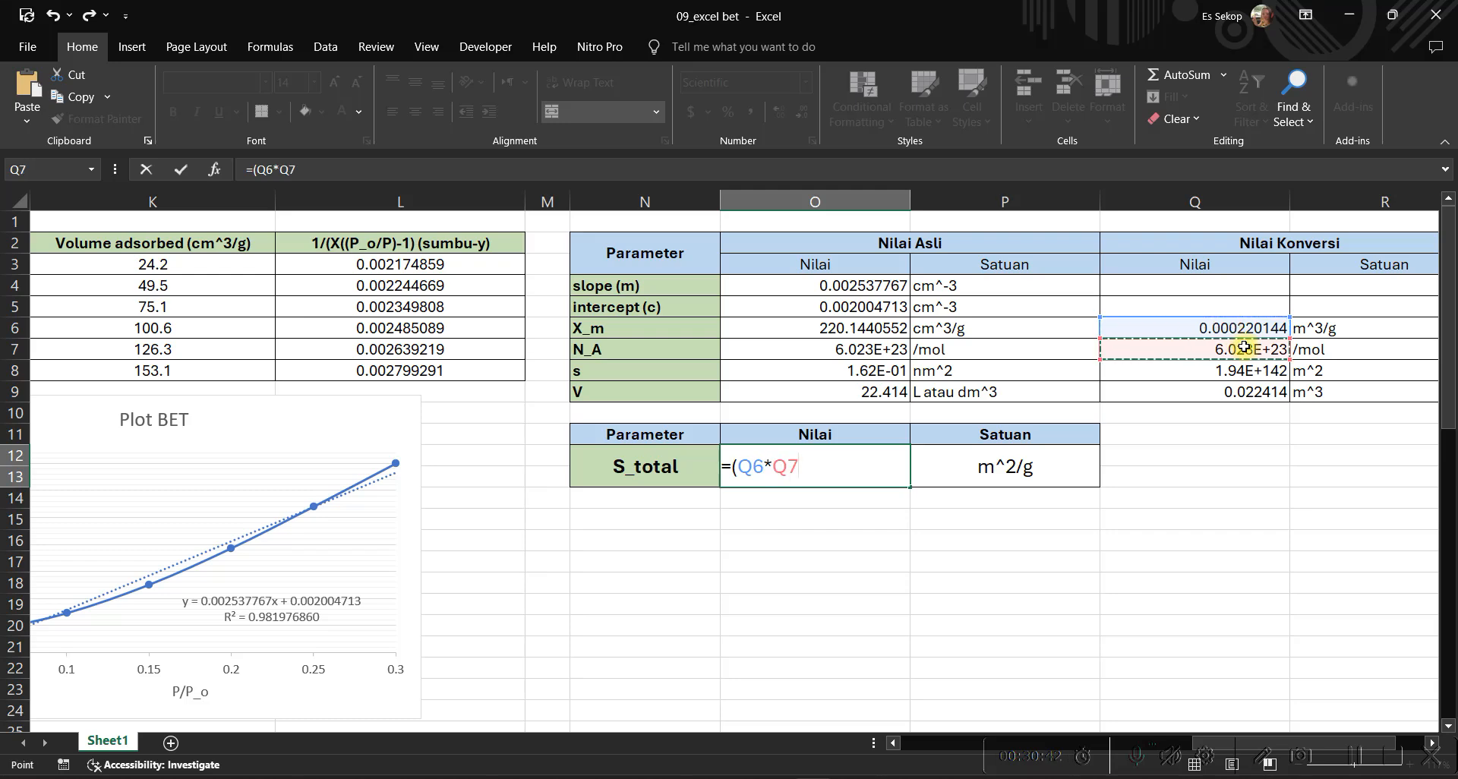
type("*")
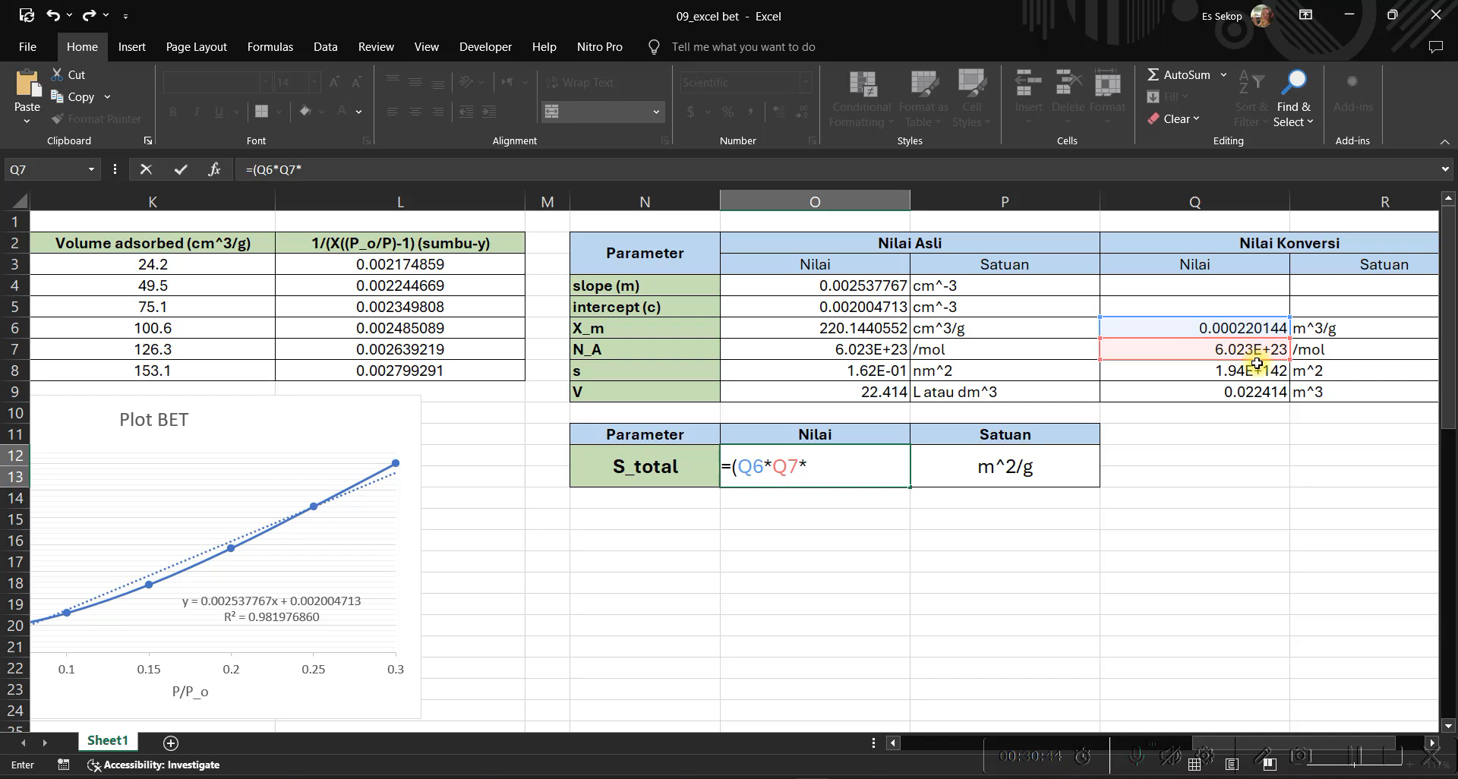
left_click(1265, 370)
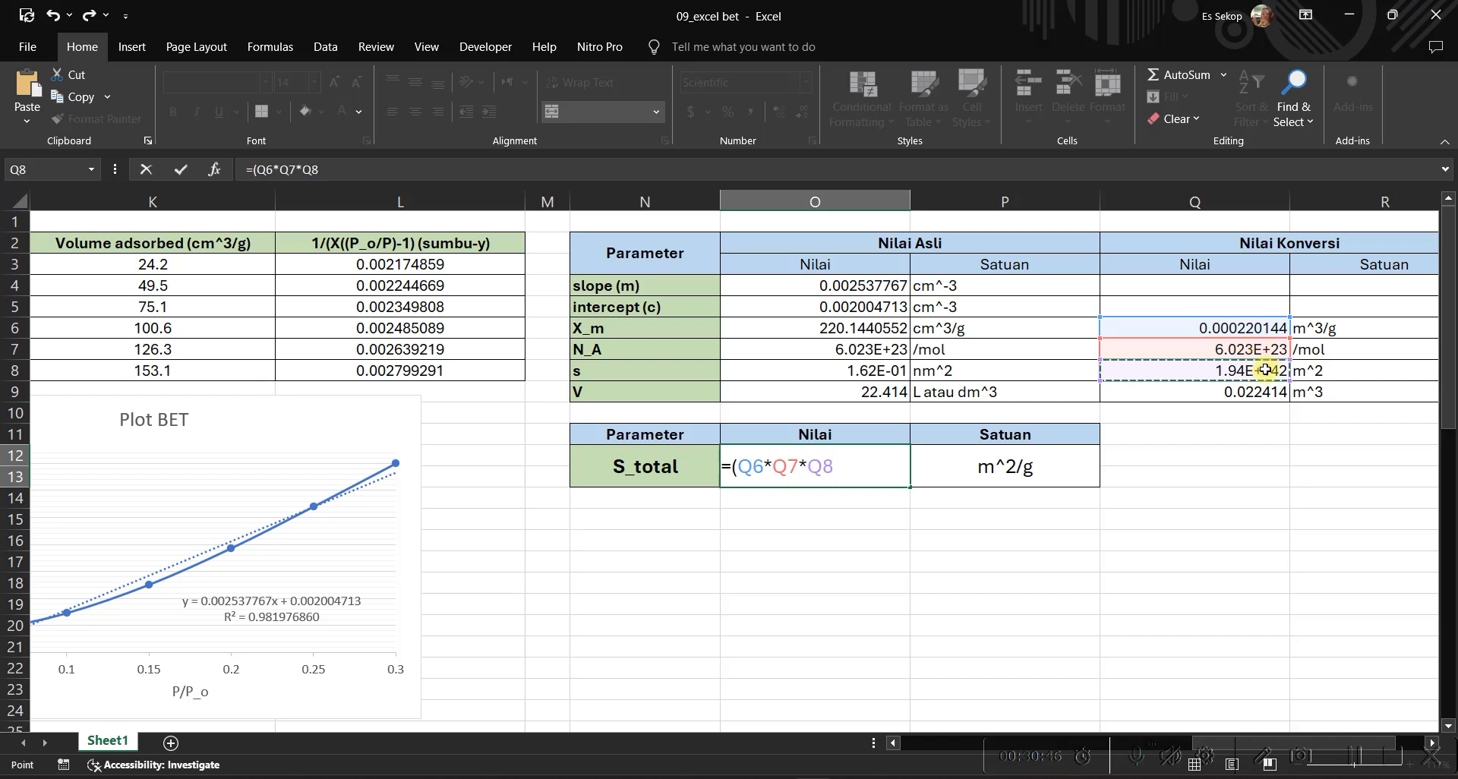
type(")/")
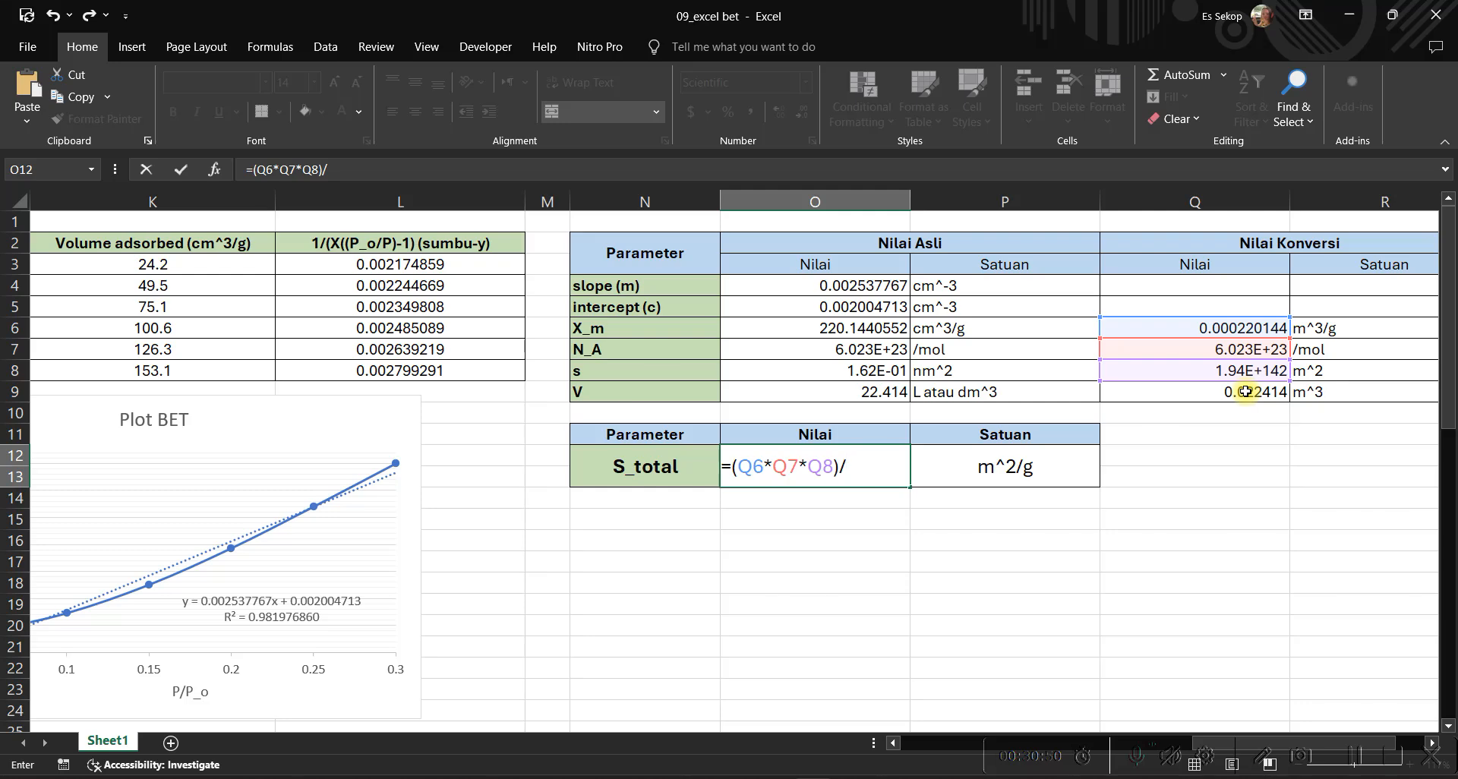
left_click(1247, 392)
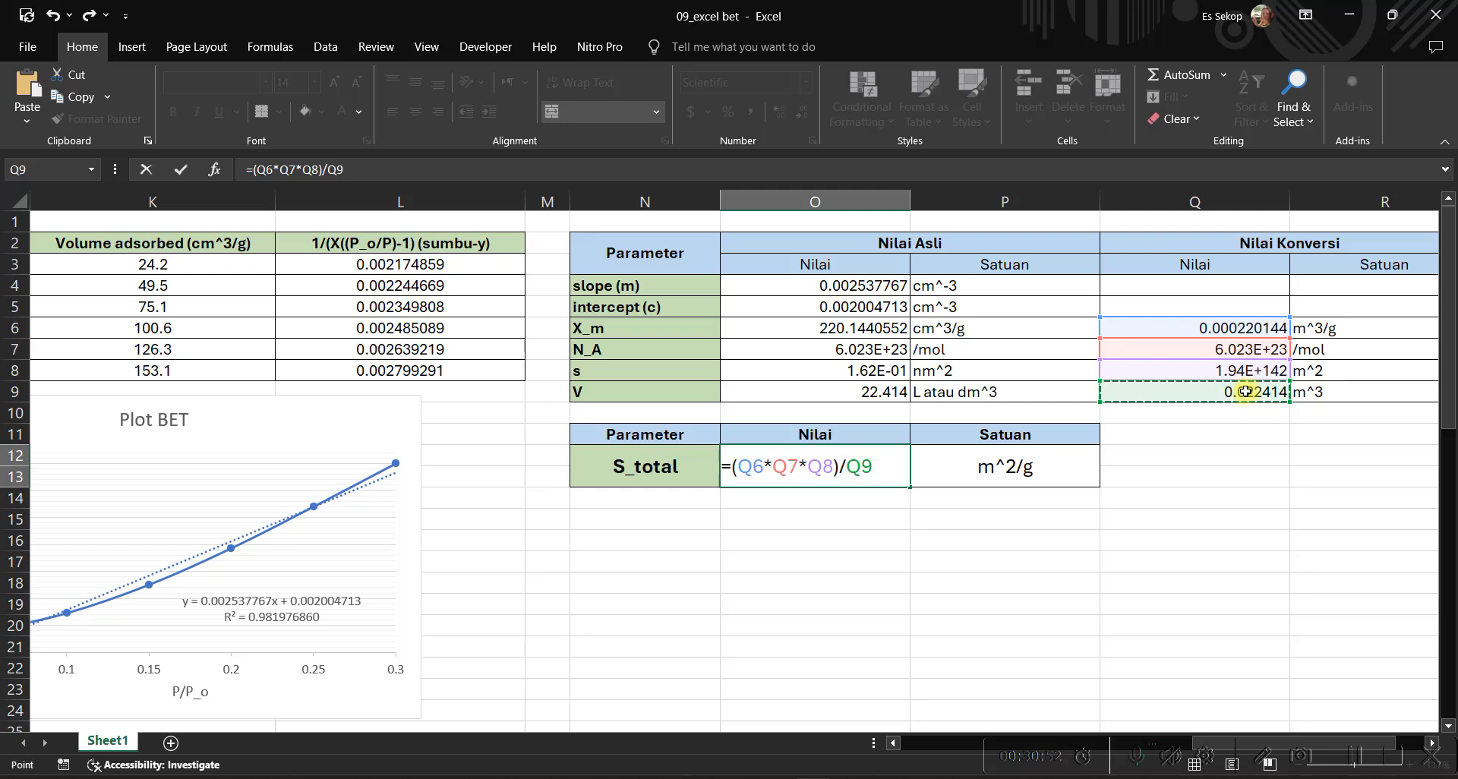
key("Return")
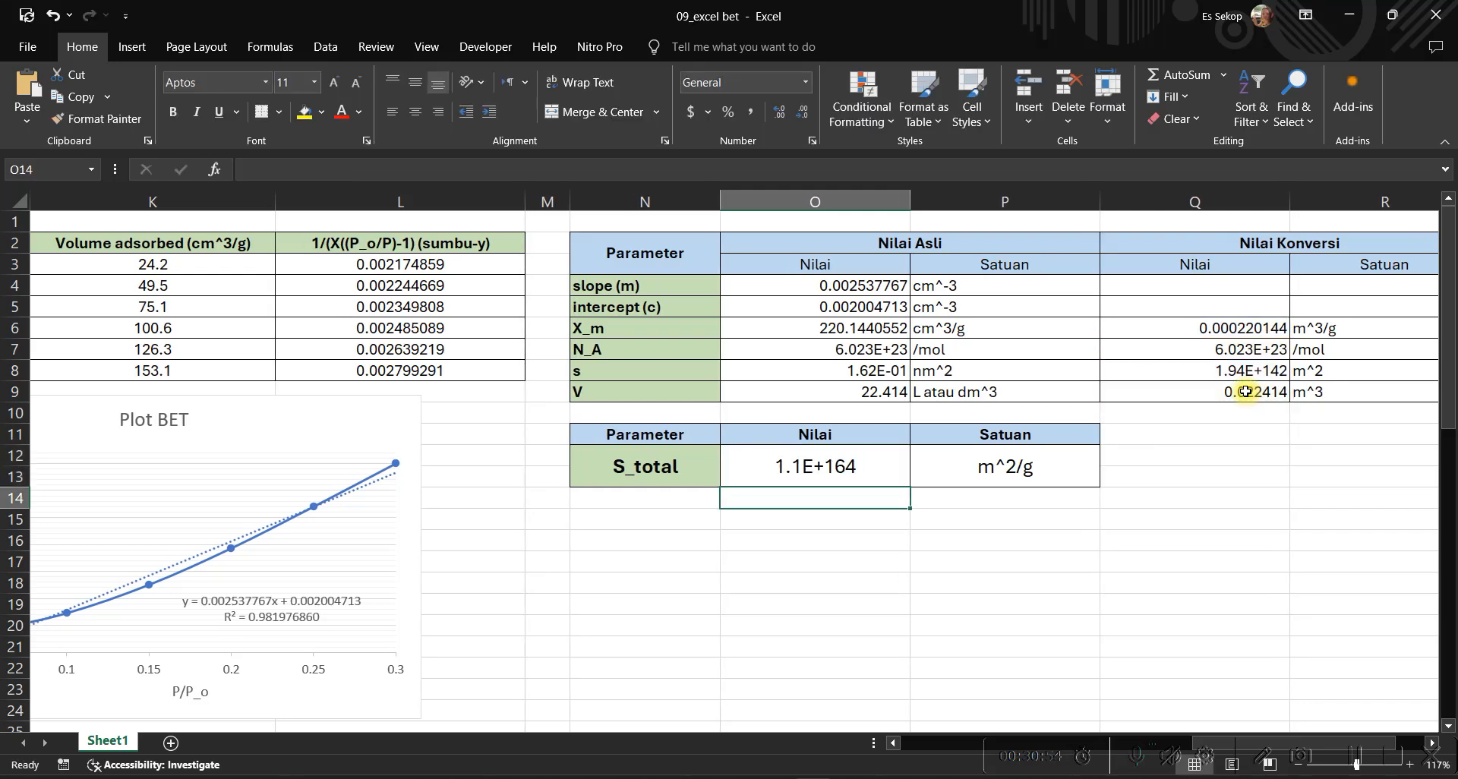
Correct the cross-sectional area conversion in Q8 to =O8*10^-18 and check the formulas of the converted values in Q6 through Q9.
left_click(1345, 760)
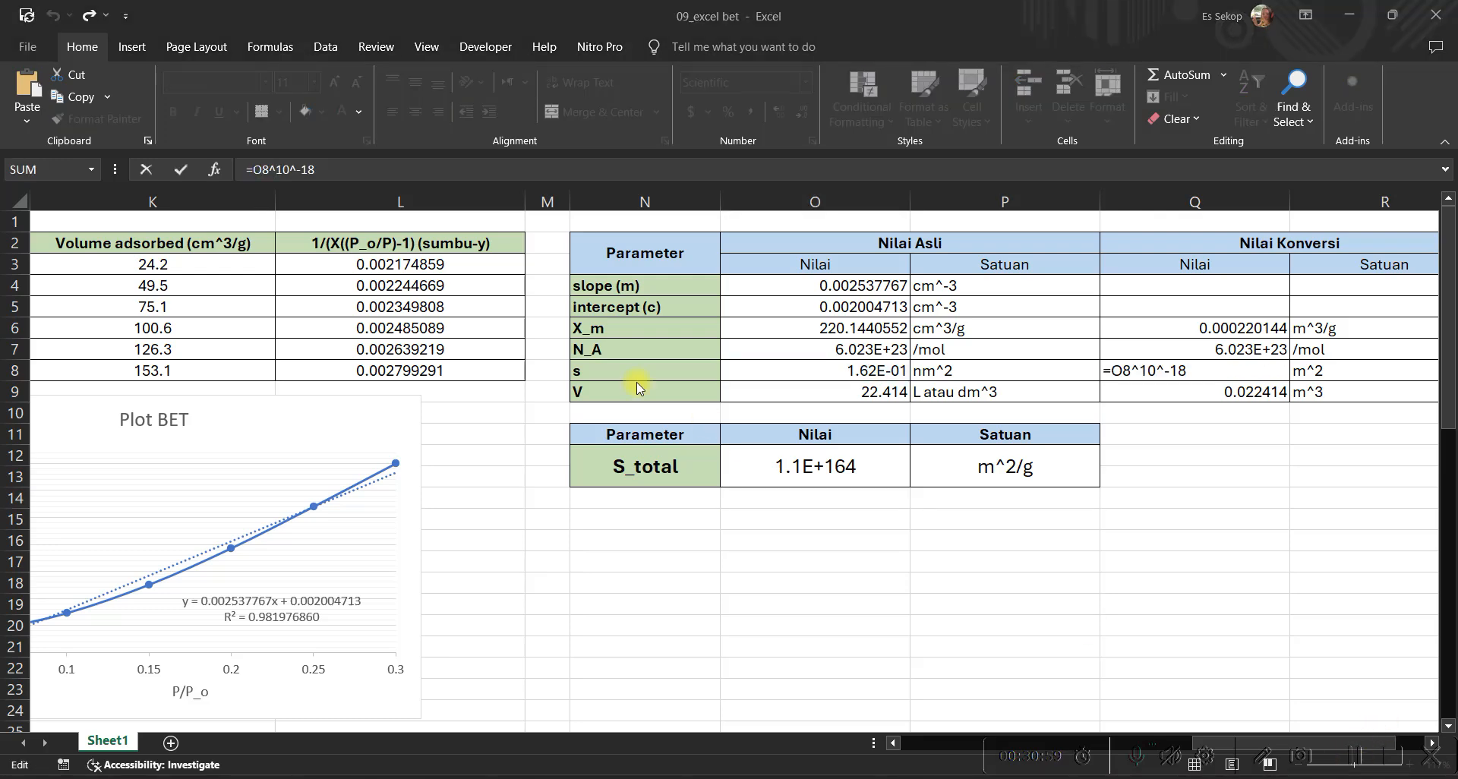
left_click(275, 169)
key("BackSpace")
type("*")
key("Return")
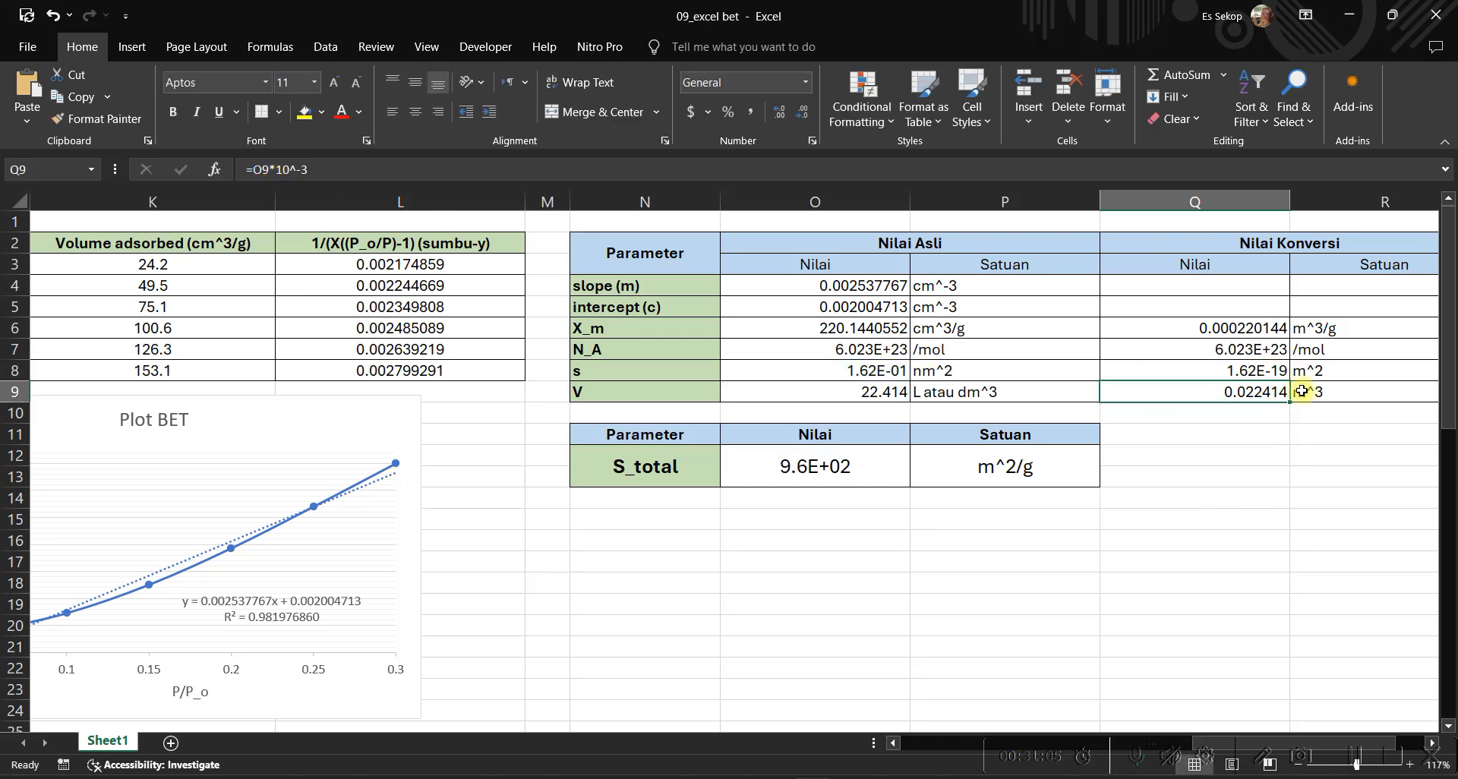
left_click(1250, 328)
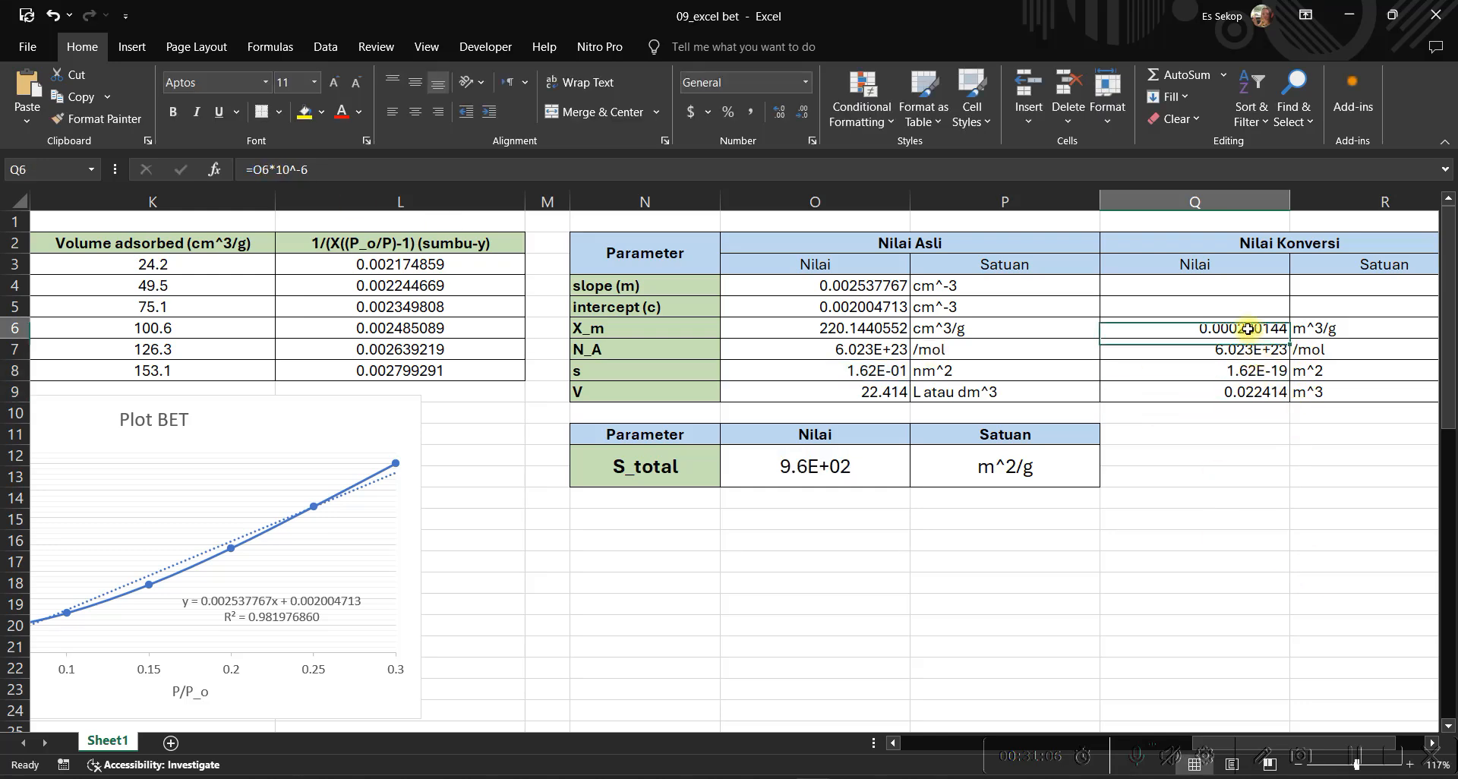
left_click(1243, 352)
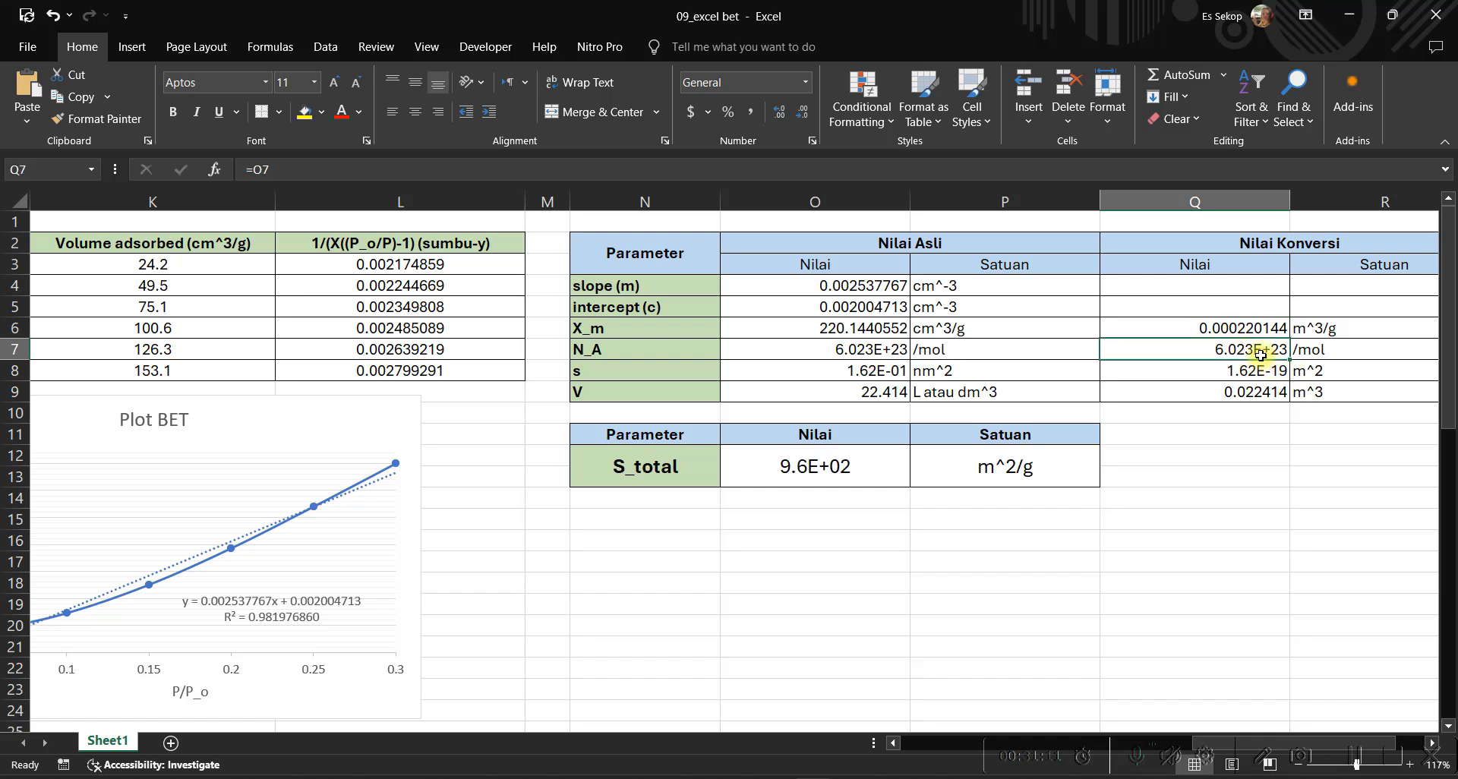
left_click(1271, 373)
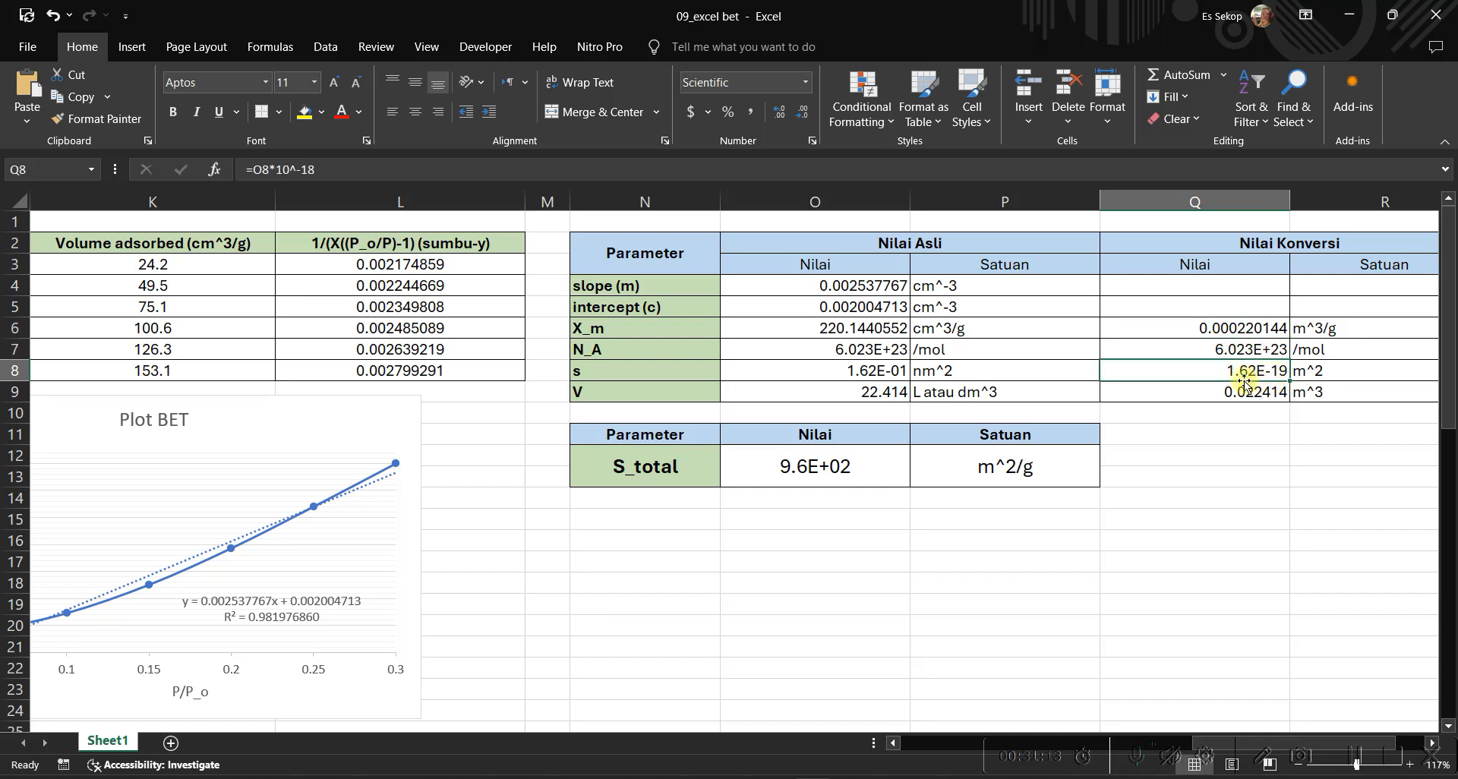
left_click(1252, 401)
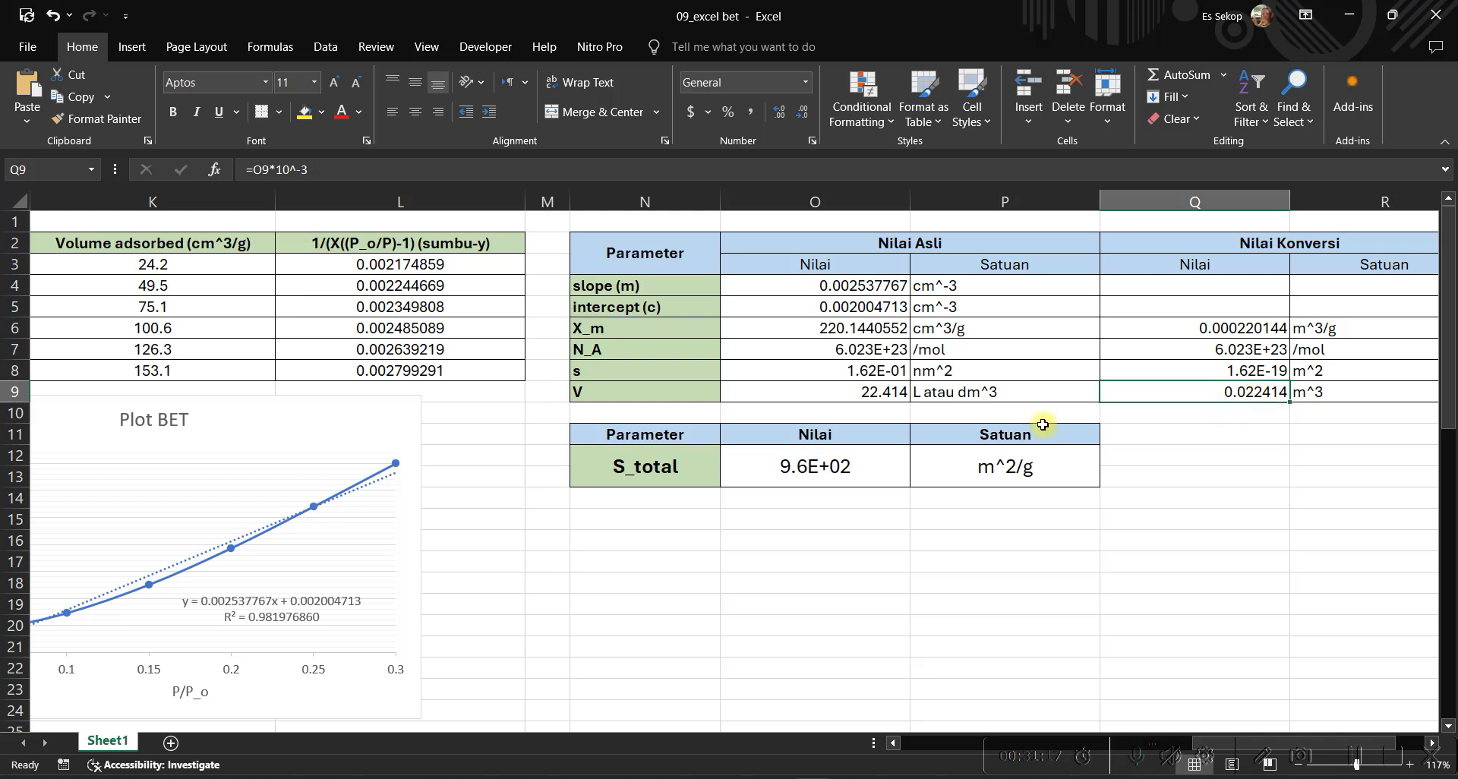
Format the S_total value in O12 as Number instead of Scientific.
left_click(849, 459)
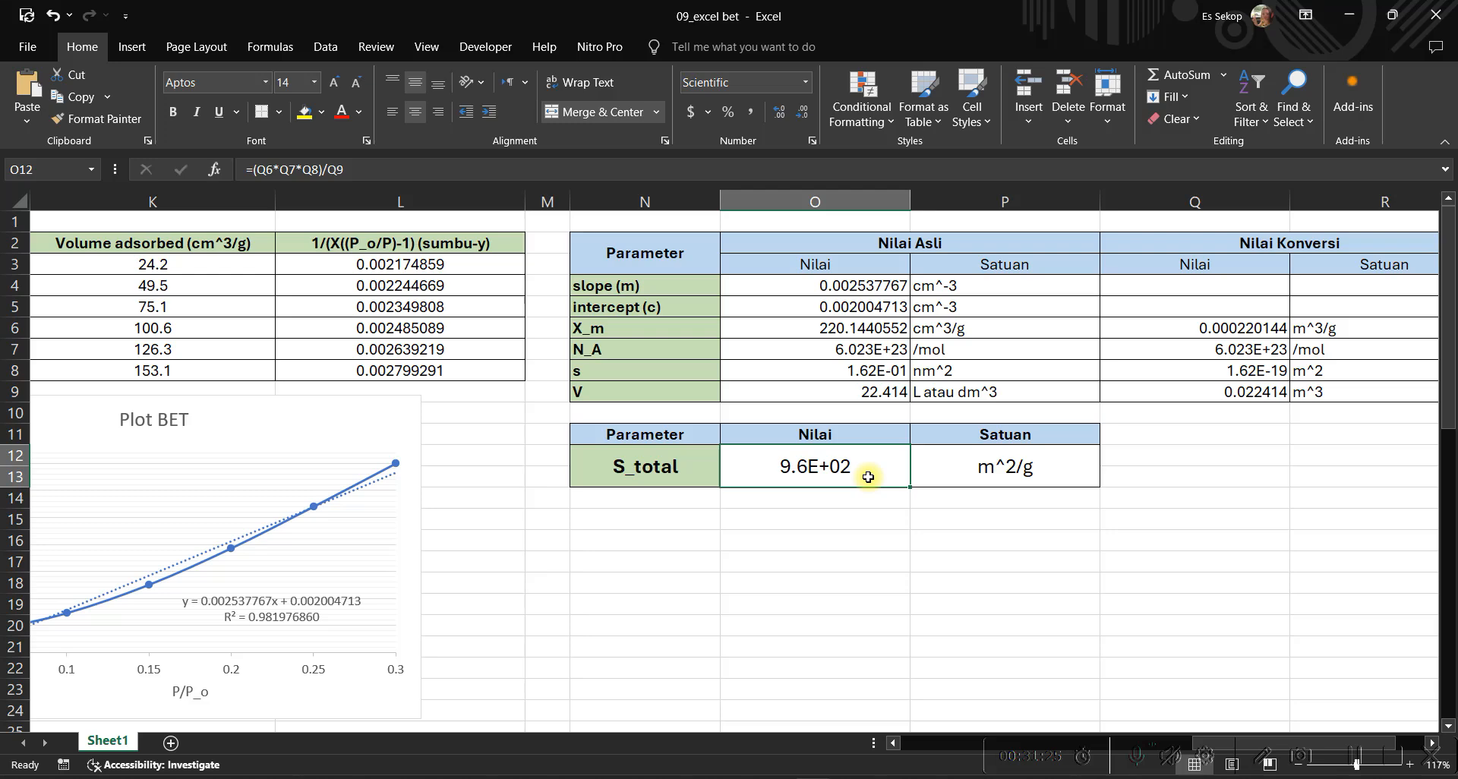
left_click(806, 82)
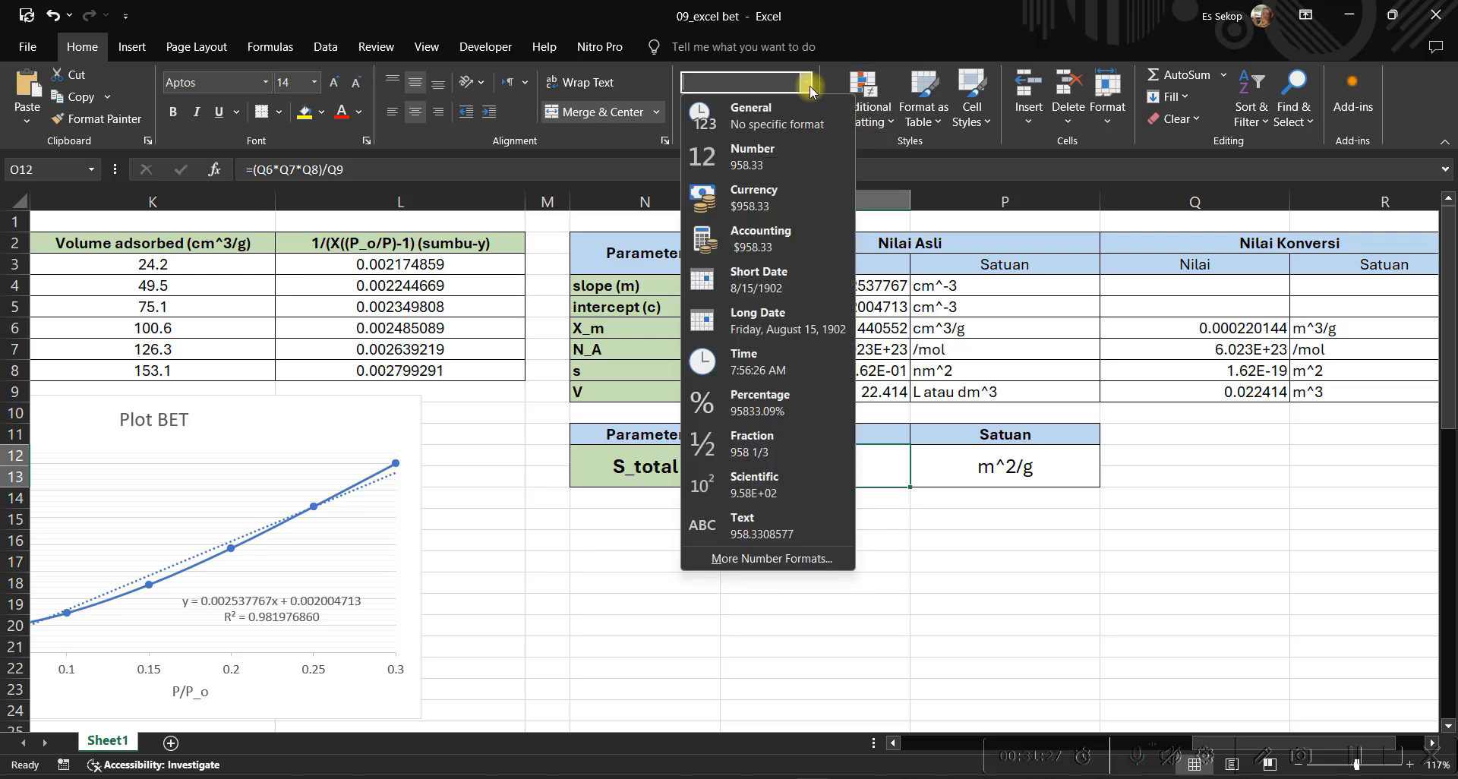
left_click(816, 155)
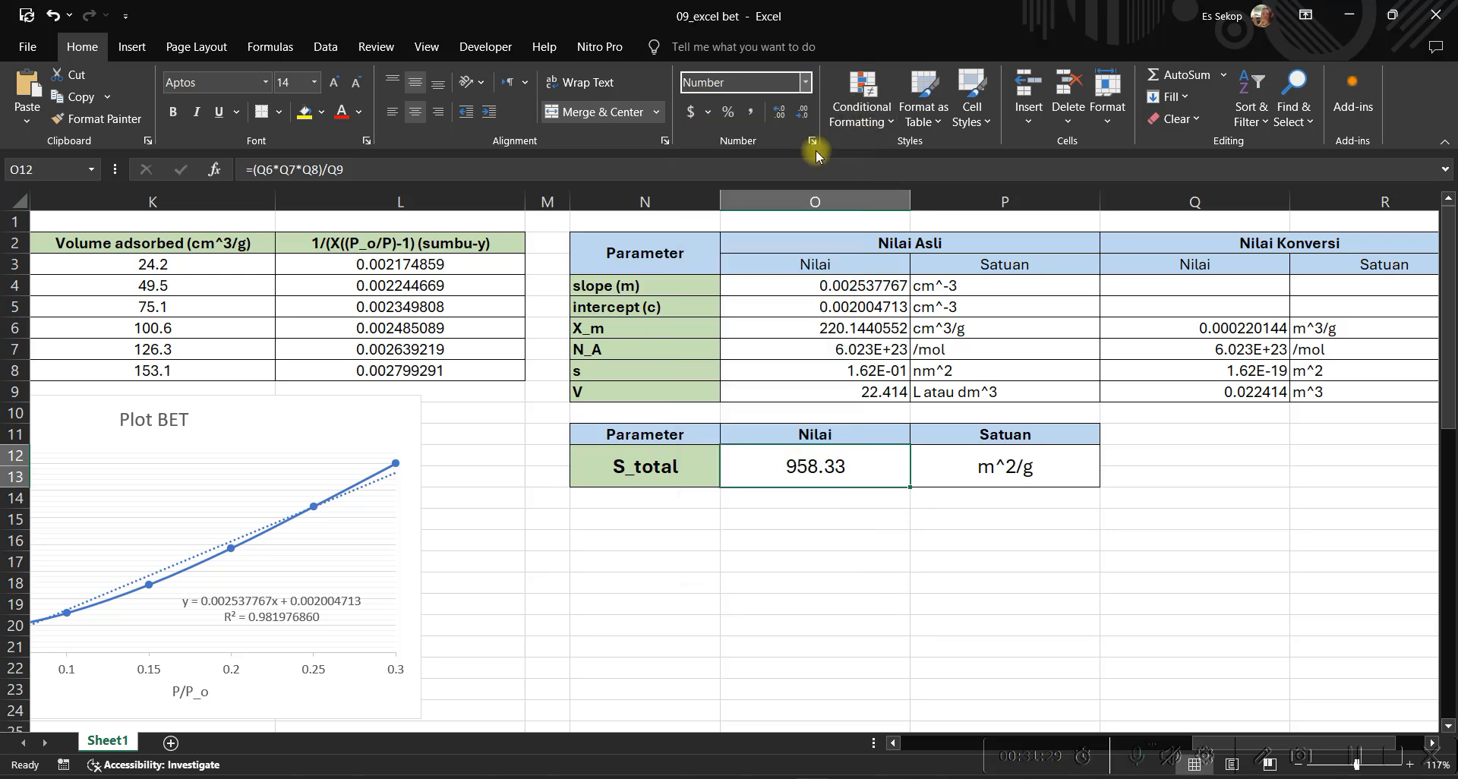
left_click(807, 83)
left_click(752, 163)
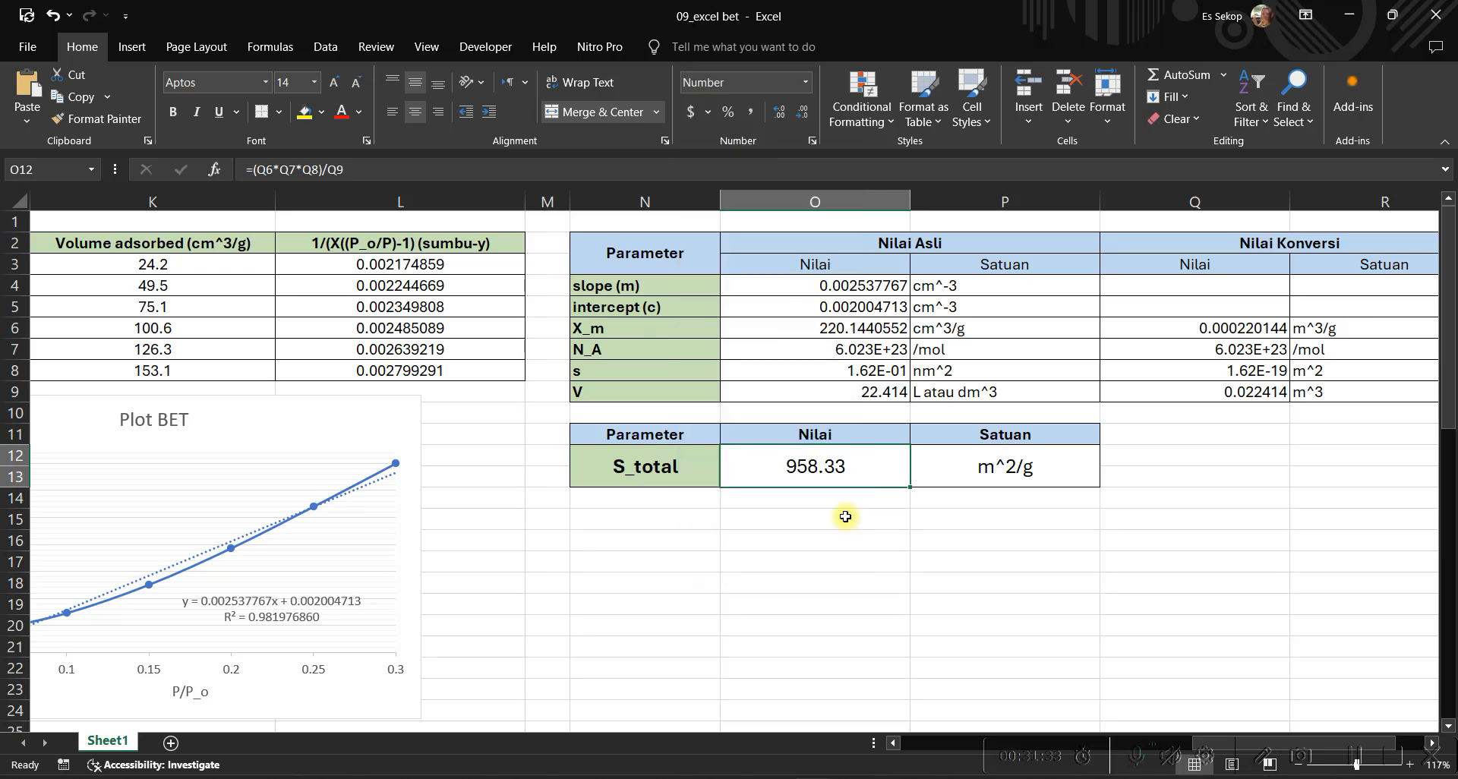
left_click(881, 521)
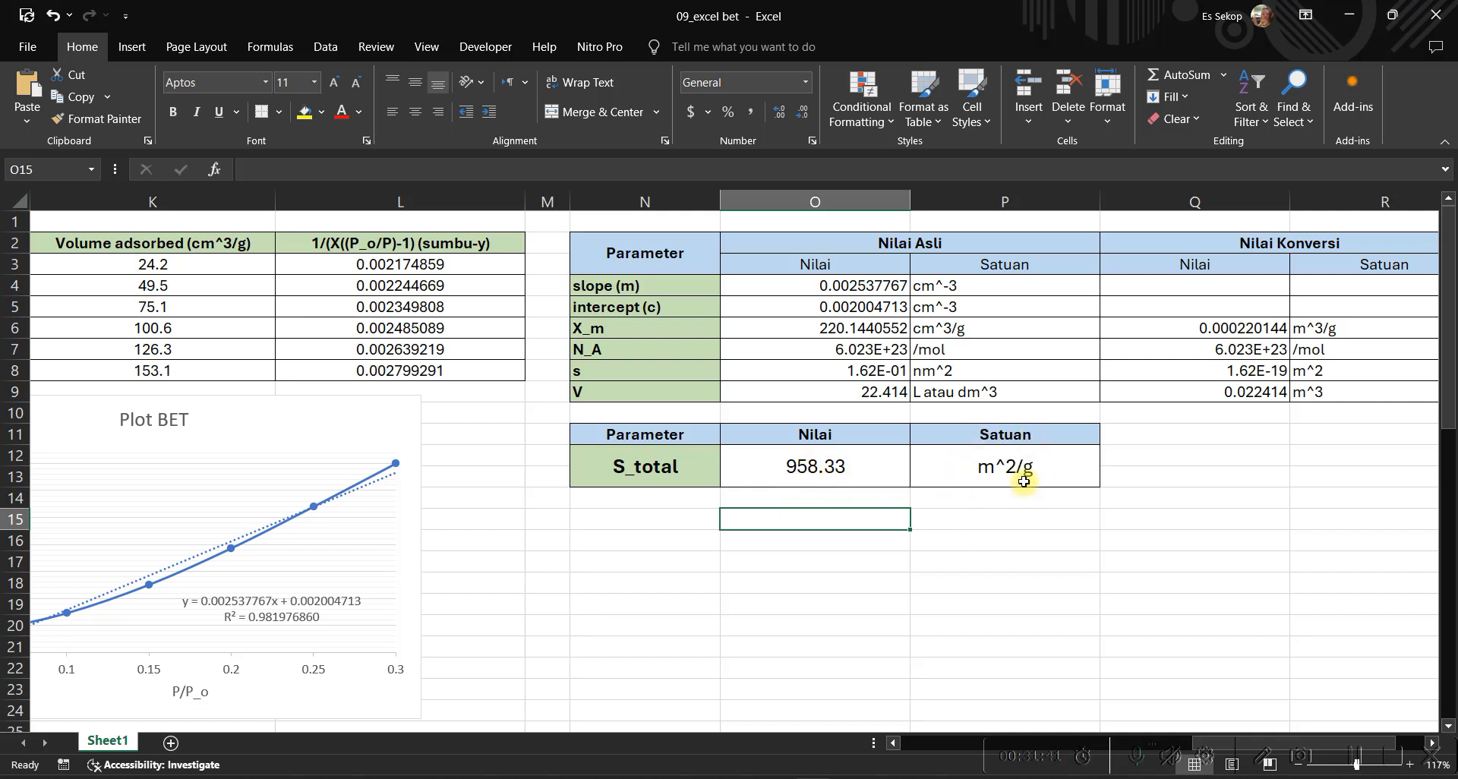
Switch to the SM P585Y tablet window, place it beside the parameter tables for the S_total unit derivation, and return to the Excel worksheet.
left_click(1355, 766)
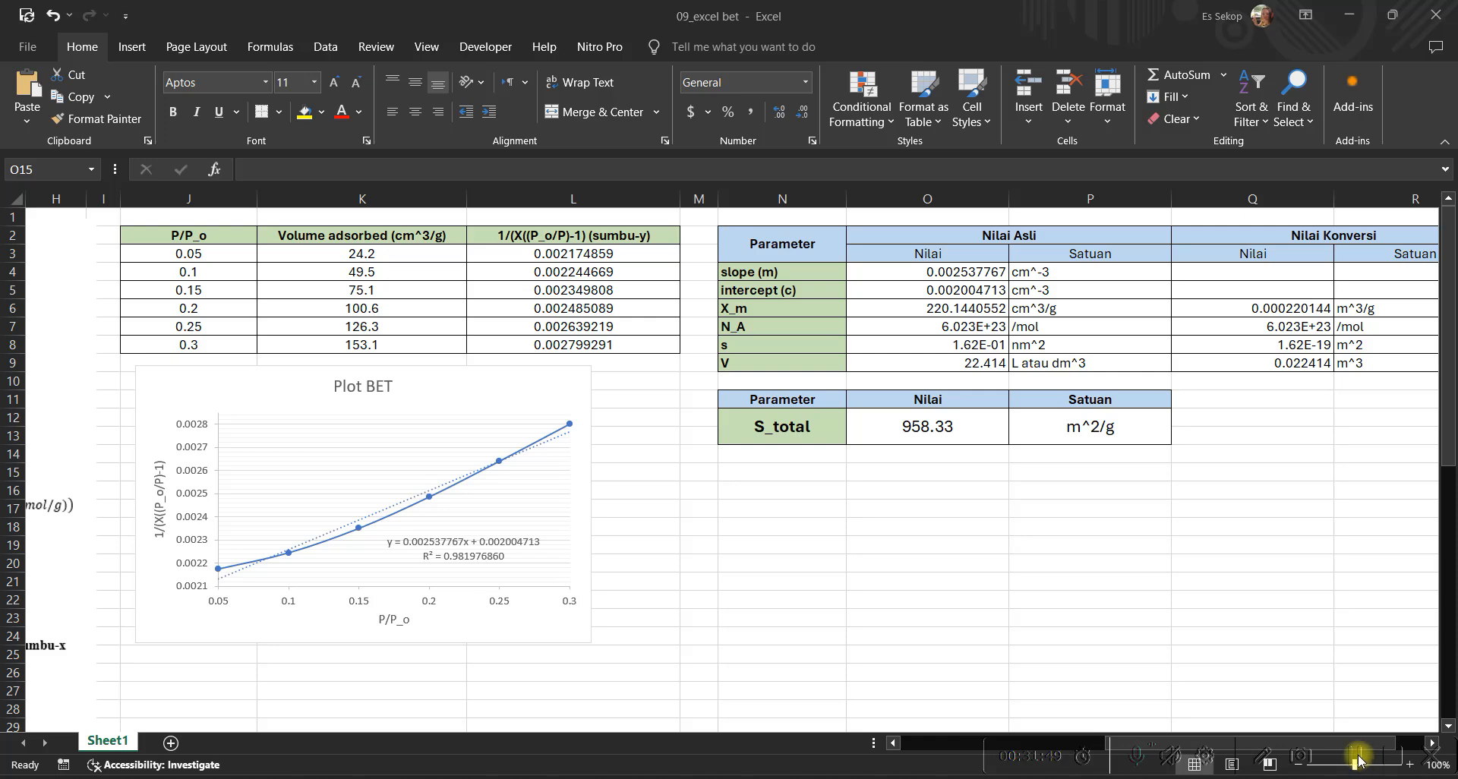
scroll(1198, 547, "right", 3)
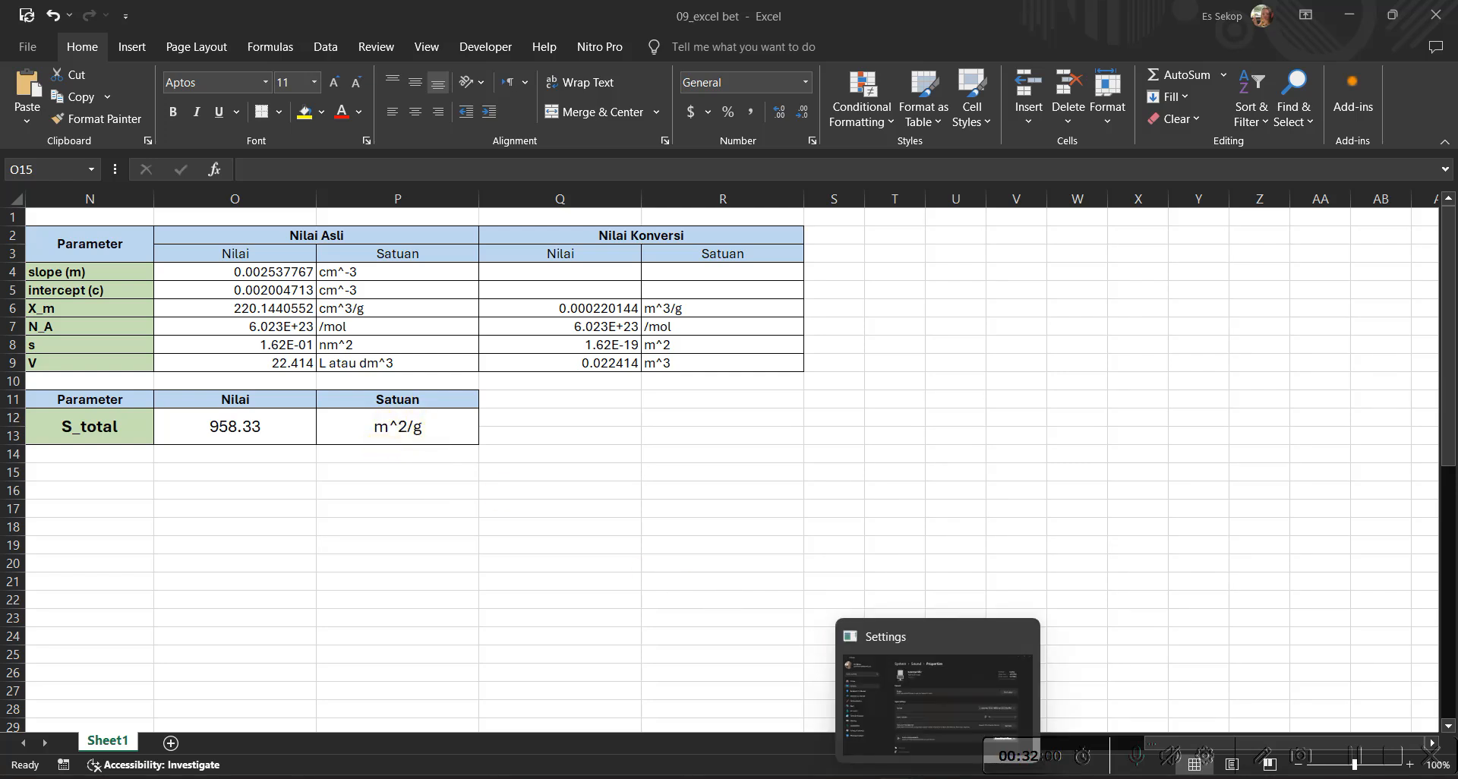
mouse_move(897, 778)
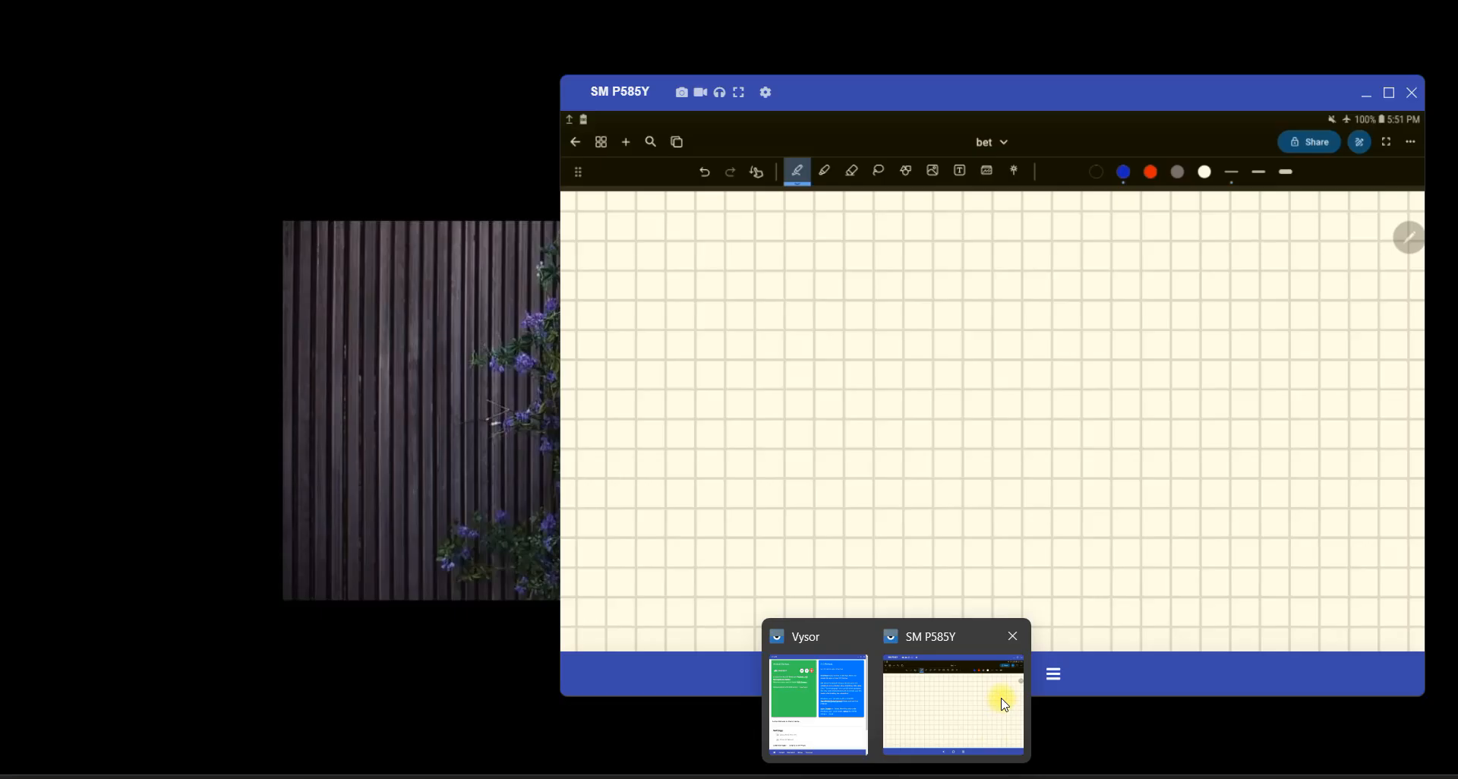
left_click(1001, 701)
left_click_drag(827, 98, 991, 112)
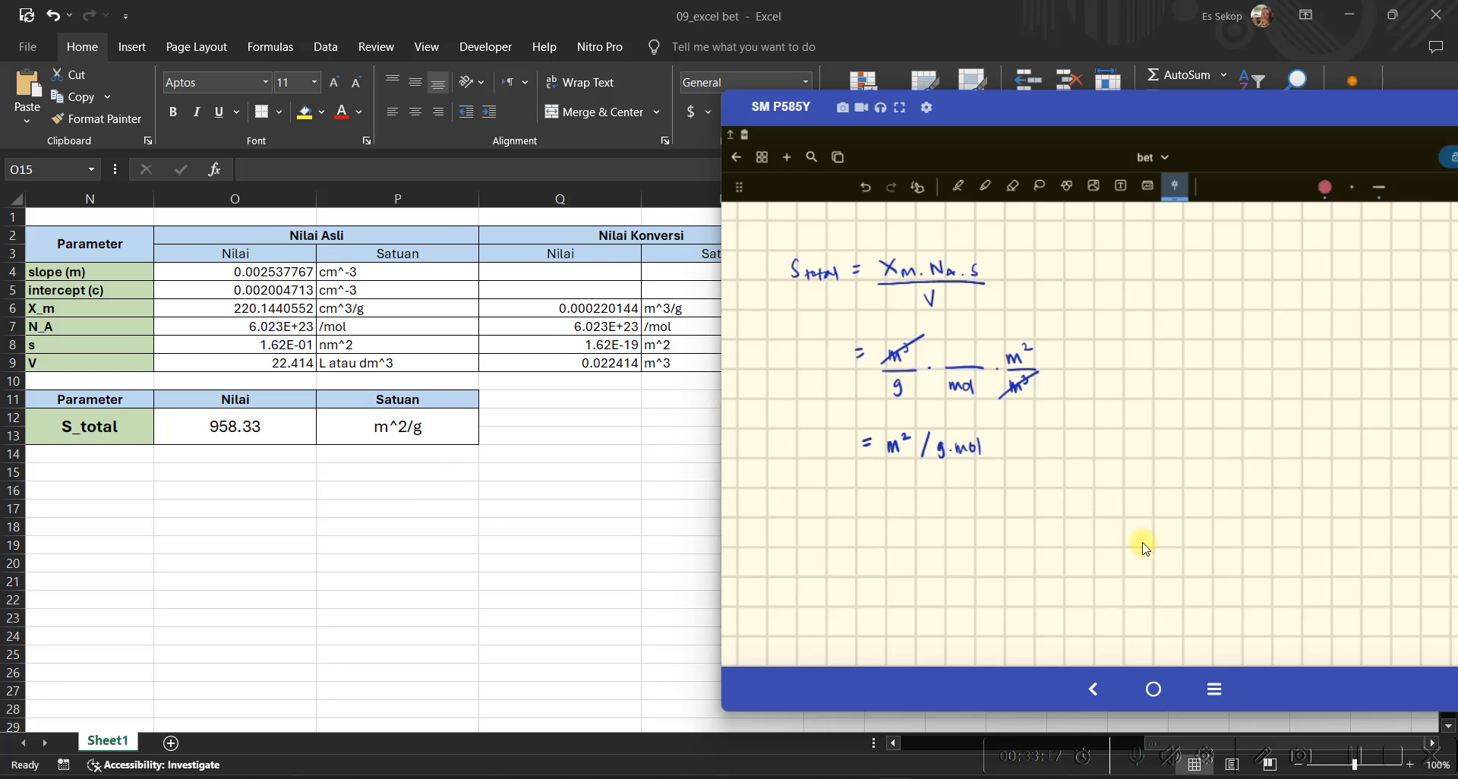
left_click(513, 517)
scroll(504, 467, "left", 2)
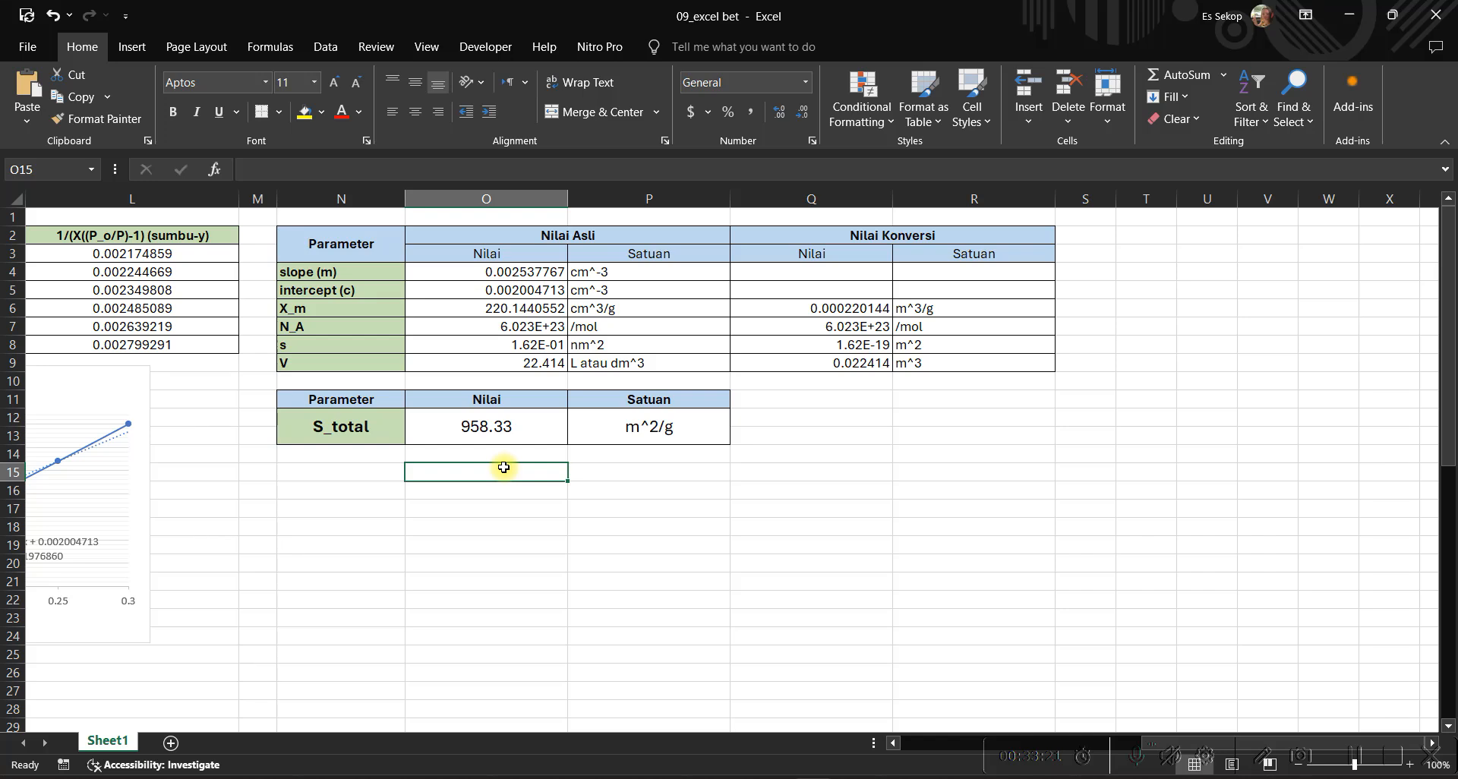